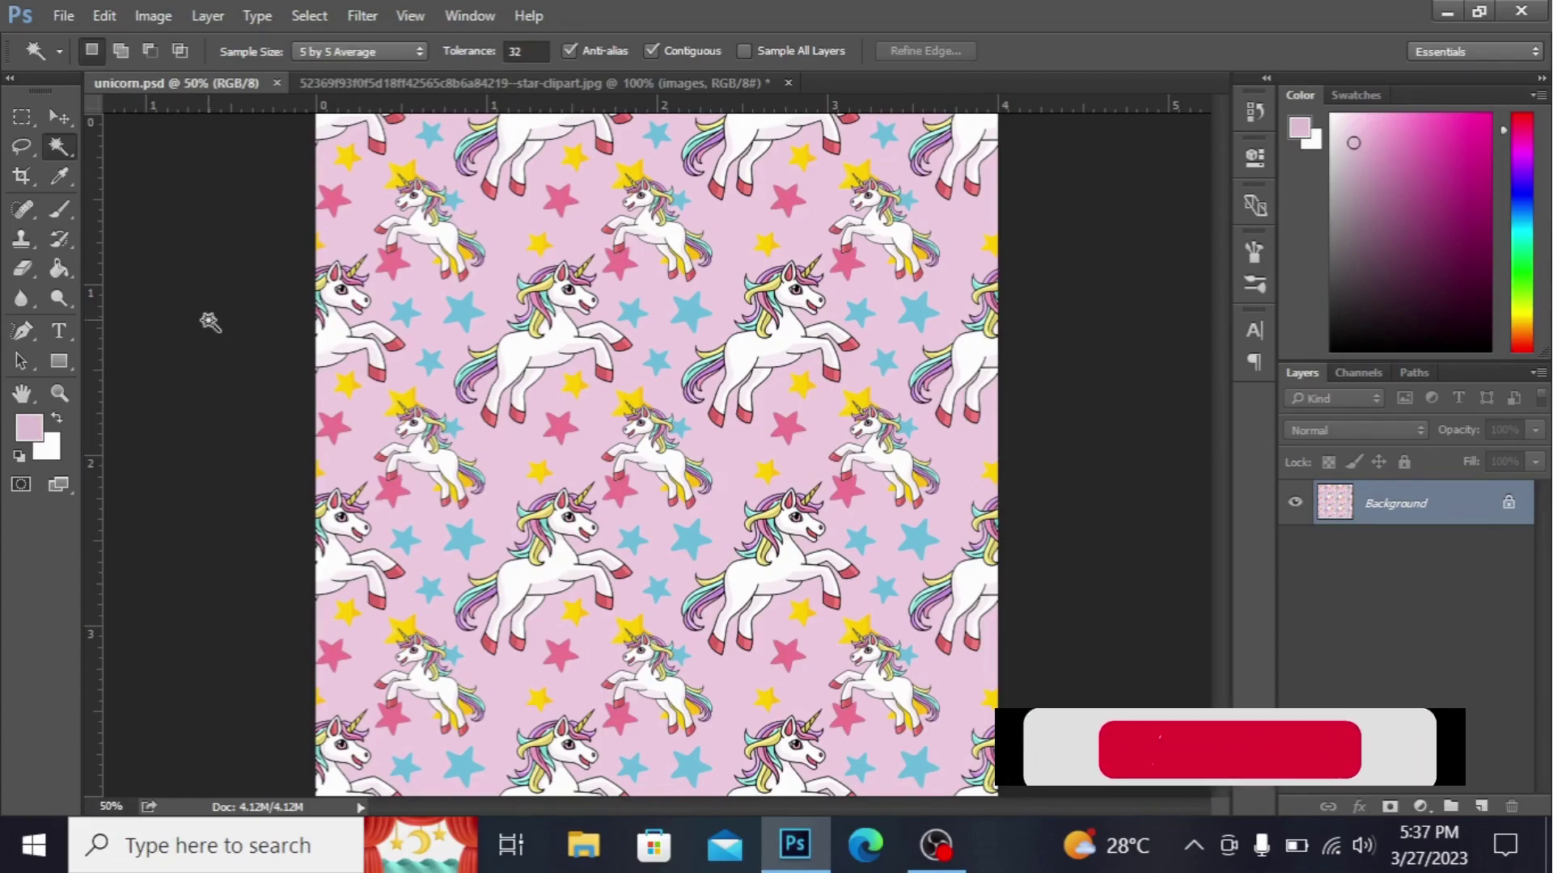
Step: Create a blank 400 × 400 pixel document, dismissing the CCleaner junk-files popup
{"action": "left_click", "coordinate": [64, 12]}
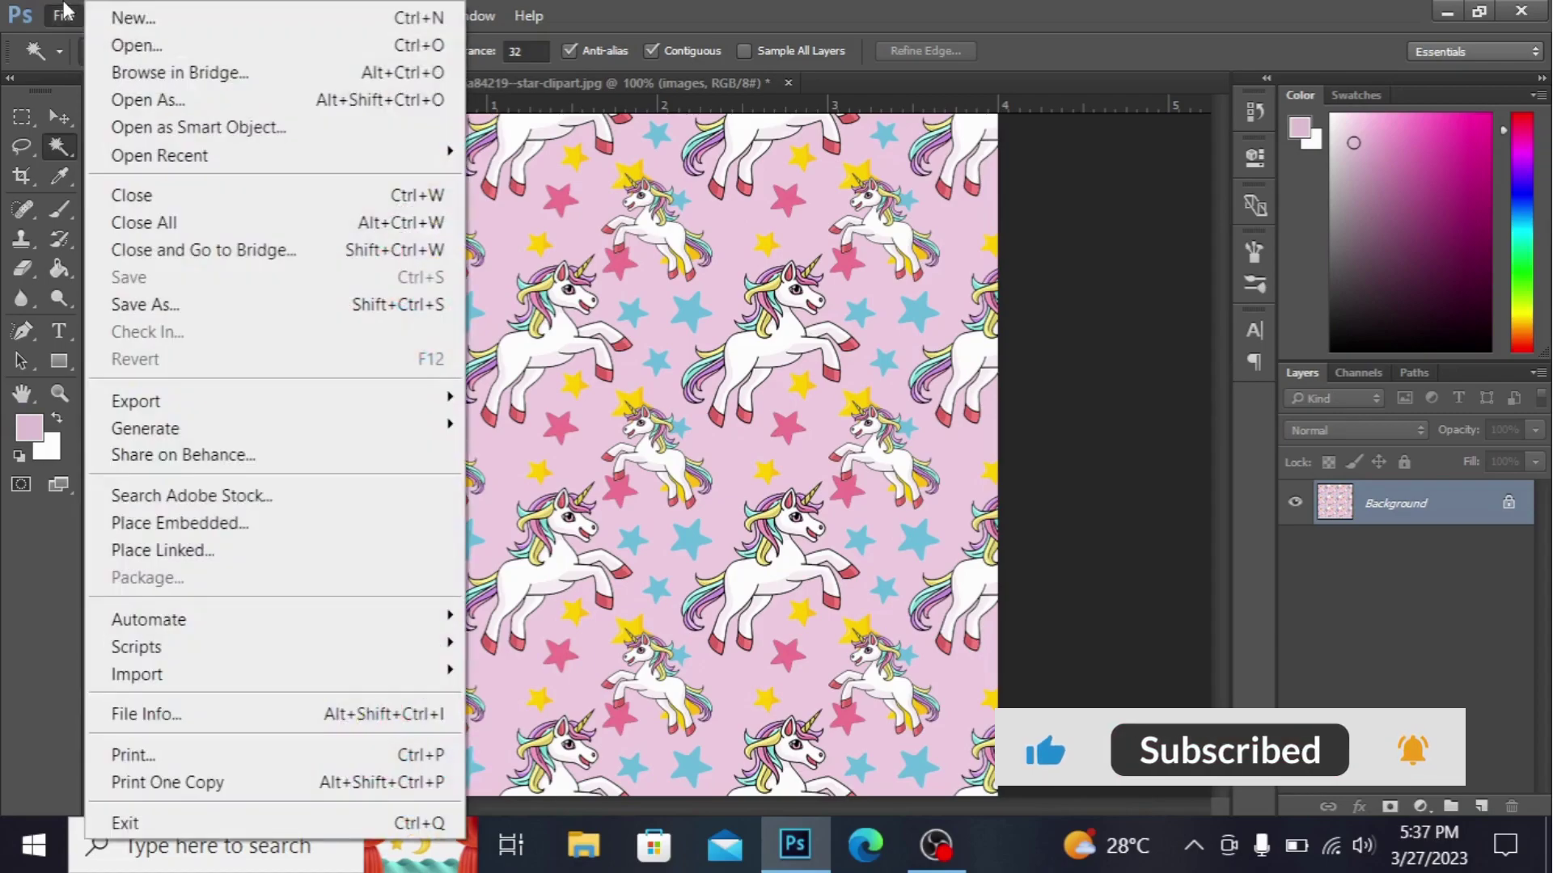
{"action": "key", "text": "Escape"}
{"action": "key", "text": "ctrl+n"}
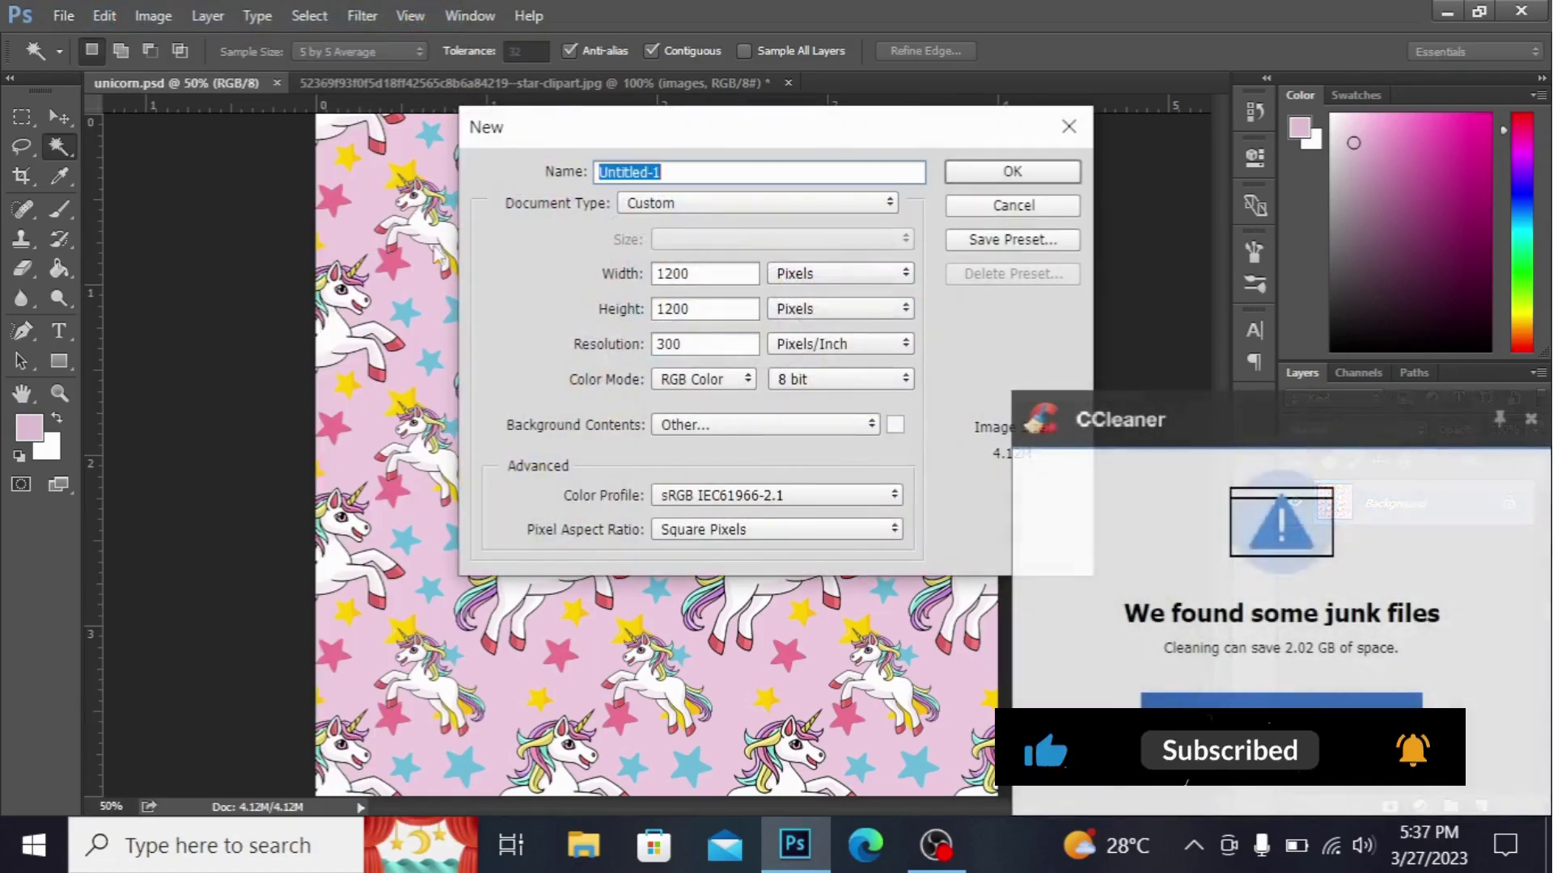
{"action": "left_click", "coordinate": [1530, 419]}
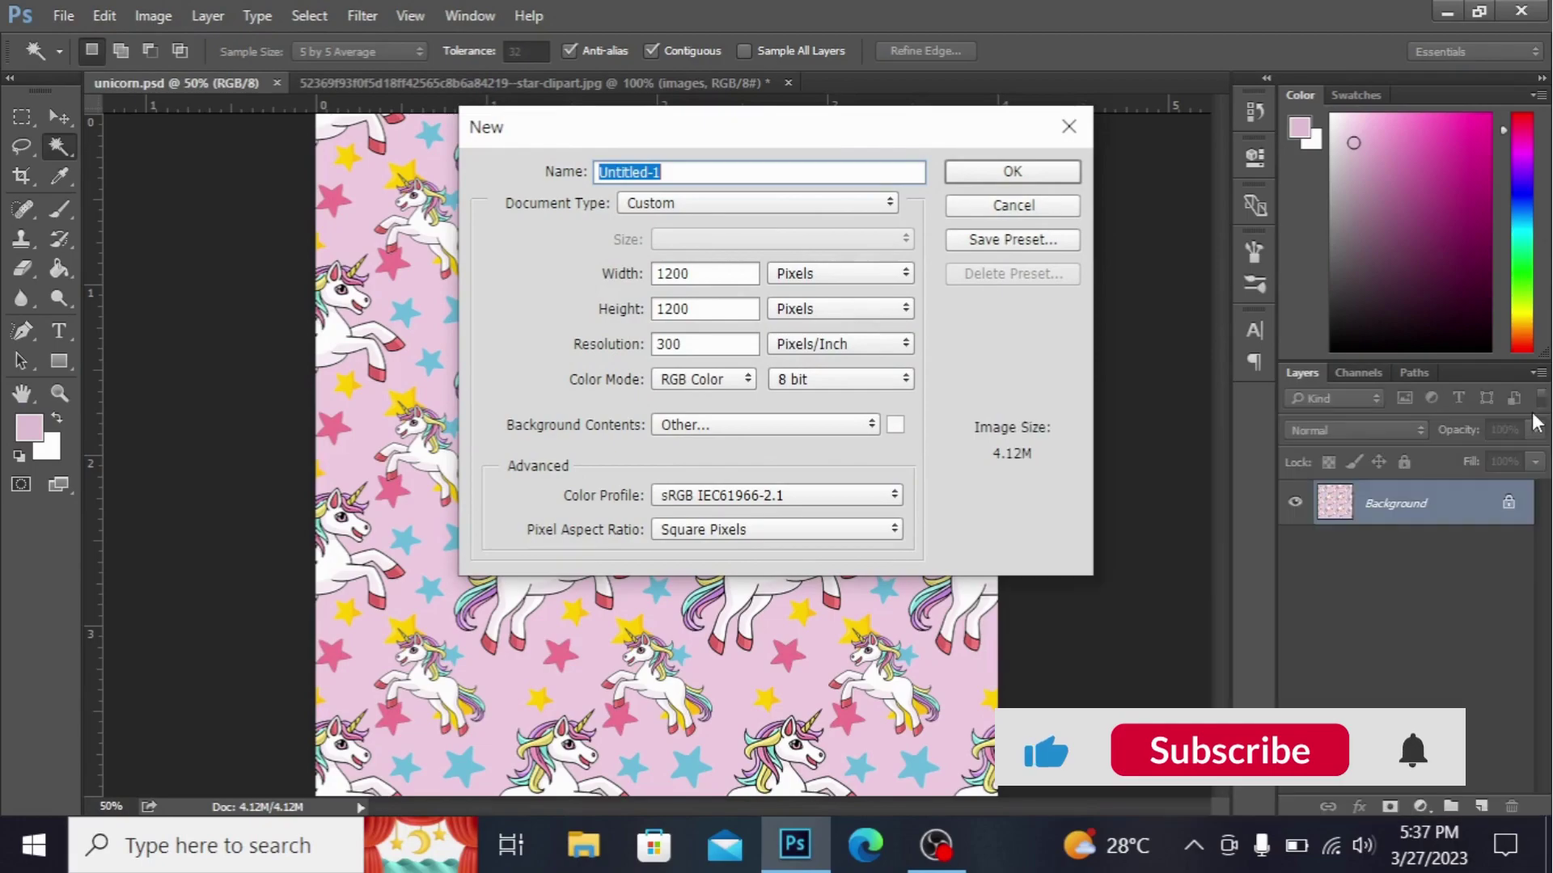
{"action": "left_click", "coordinate": [715, 275]}
{"action": "key", "text": "BackSpace"}
{"action": "key", "text": "BackSpace"}
{"action": "key", "text": "BackSpace"}
{"action": "key", "text": "BackSpace"}
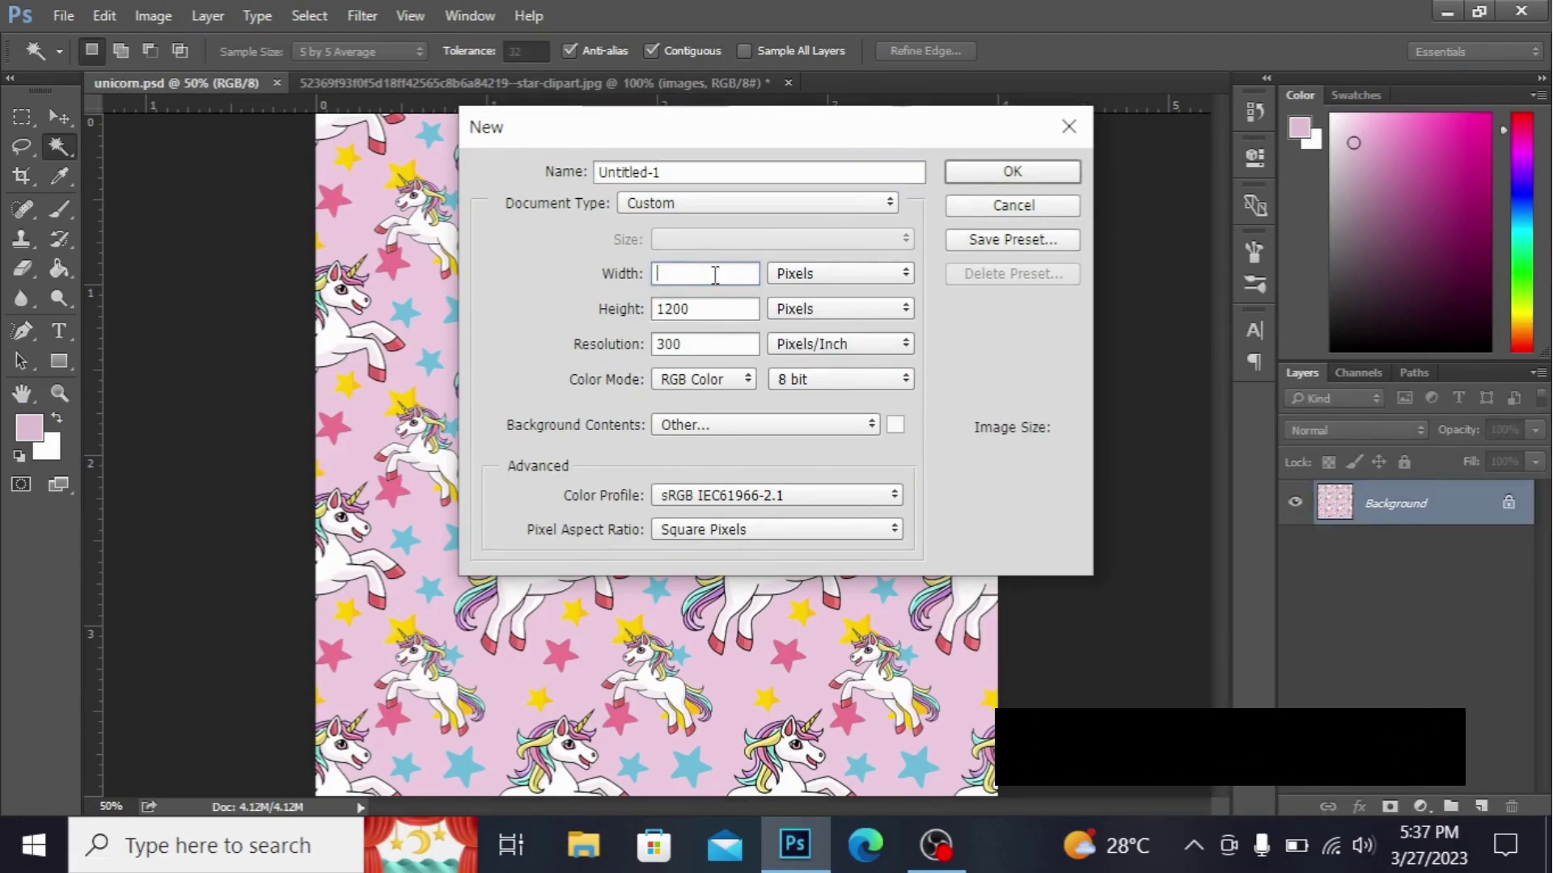
{"action": "type", "text": "400"}
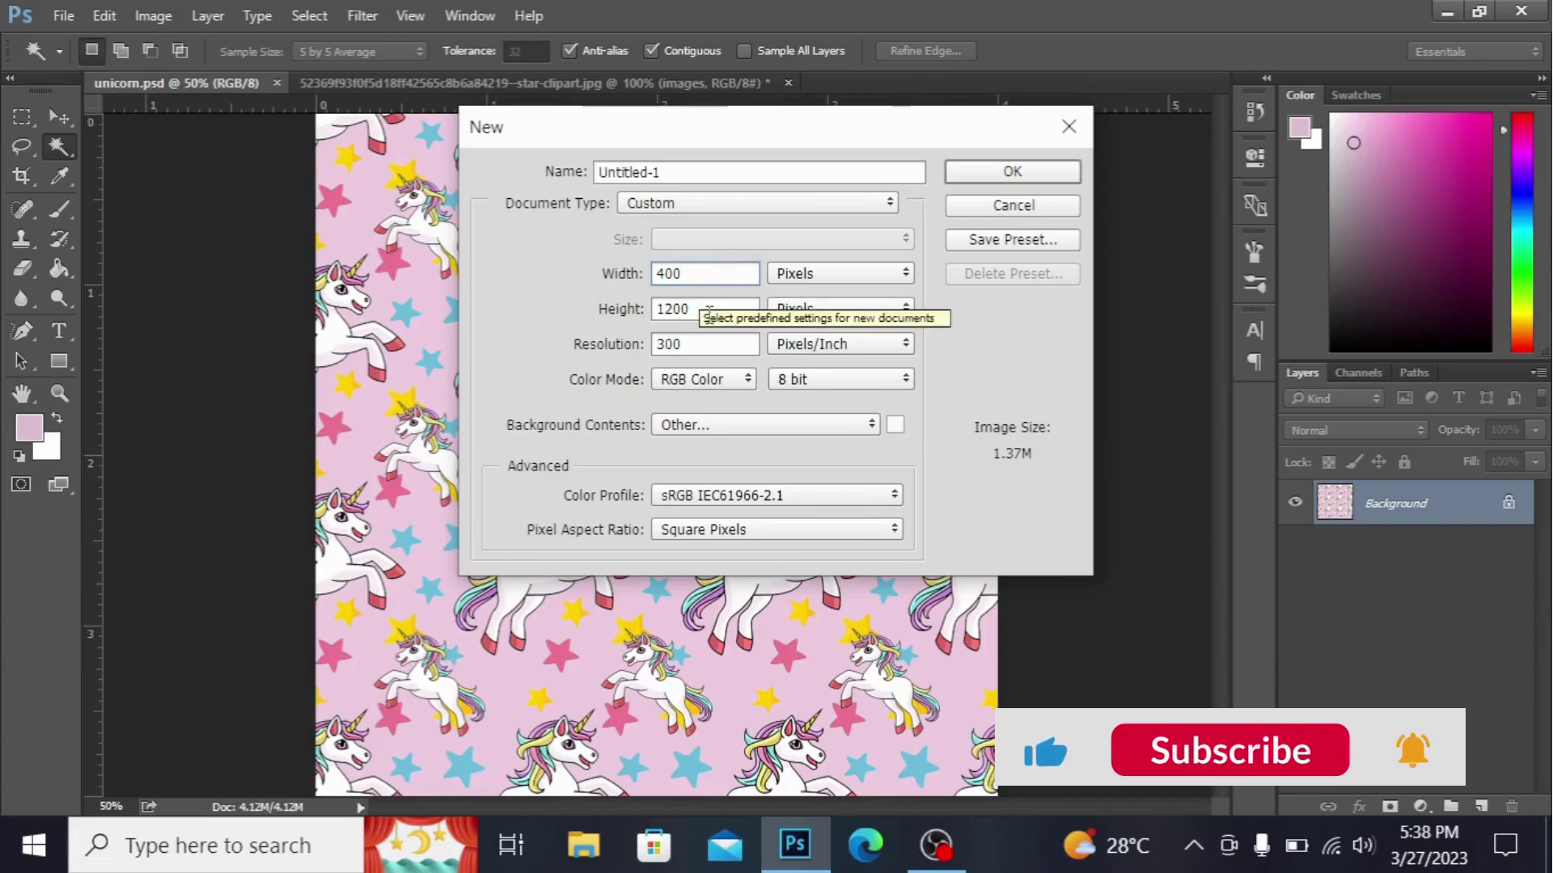
{"action": "left_click", "coordinate": [709, 311]}
{"action": "key", "text": "BackSpace"}
{"action": "key", "text": "BackSpace"}
{"action": "key", "text": "BackSpace"}
{"action": "key", "text": "BackSpace"}
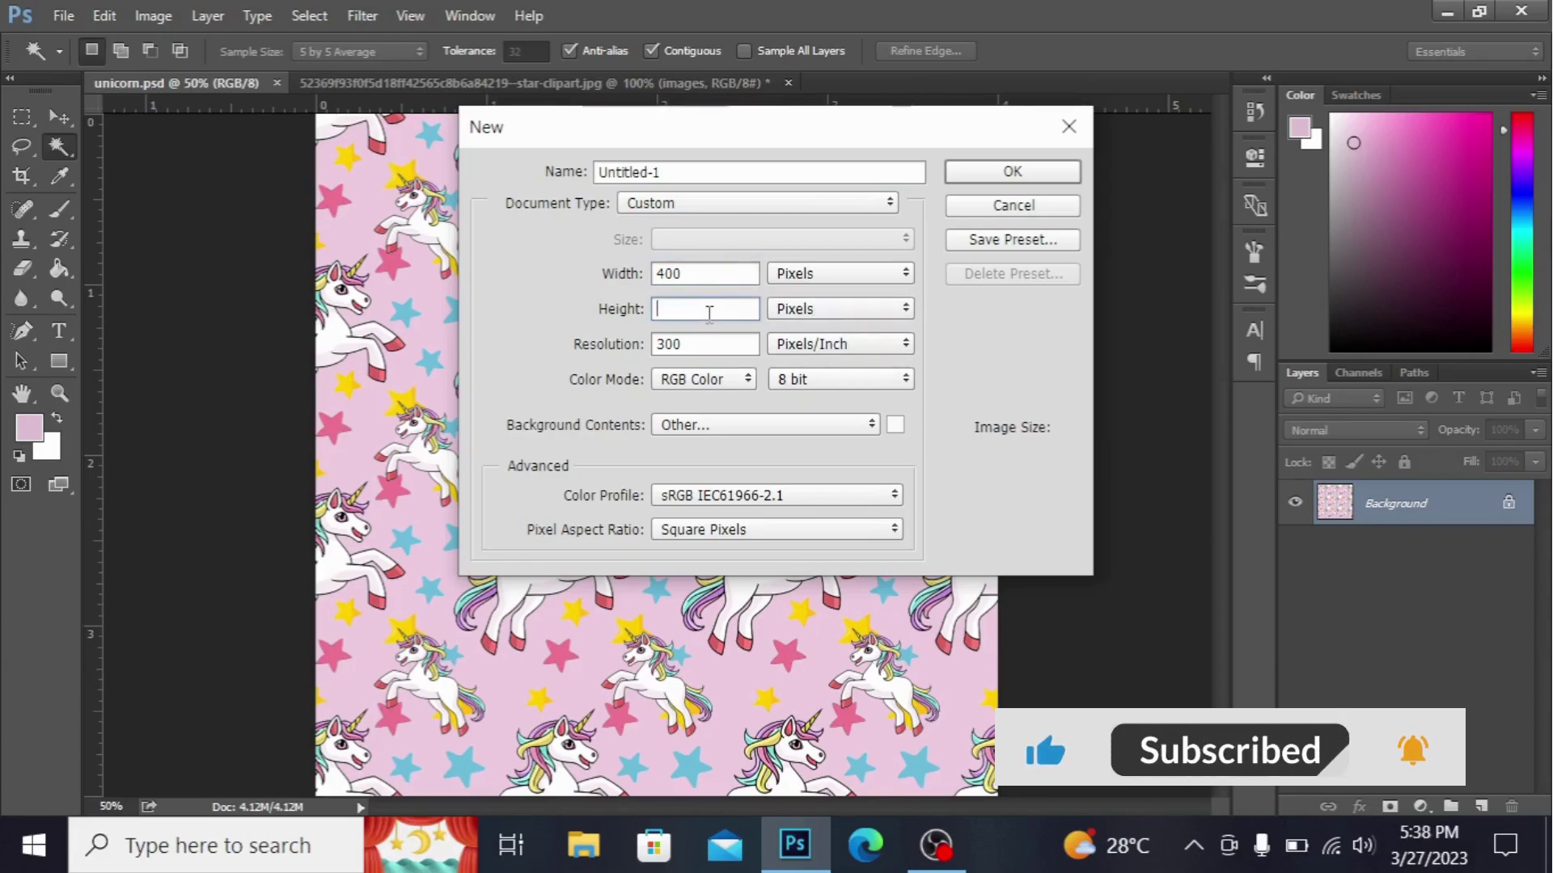
{"action": "type", "text": "400"}
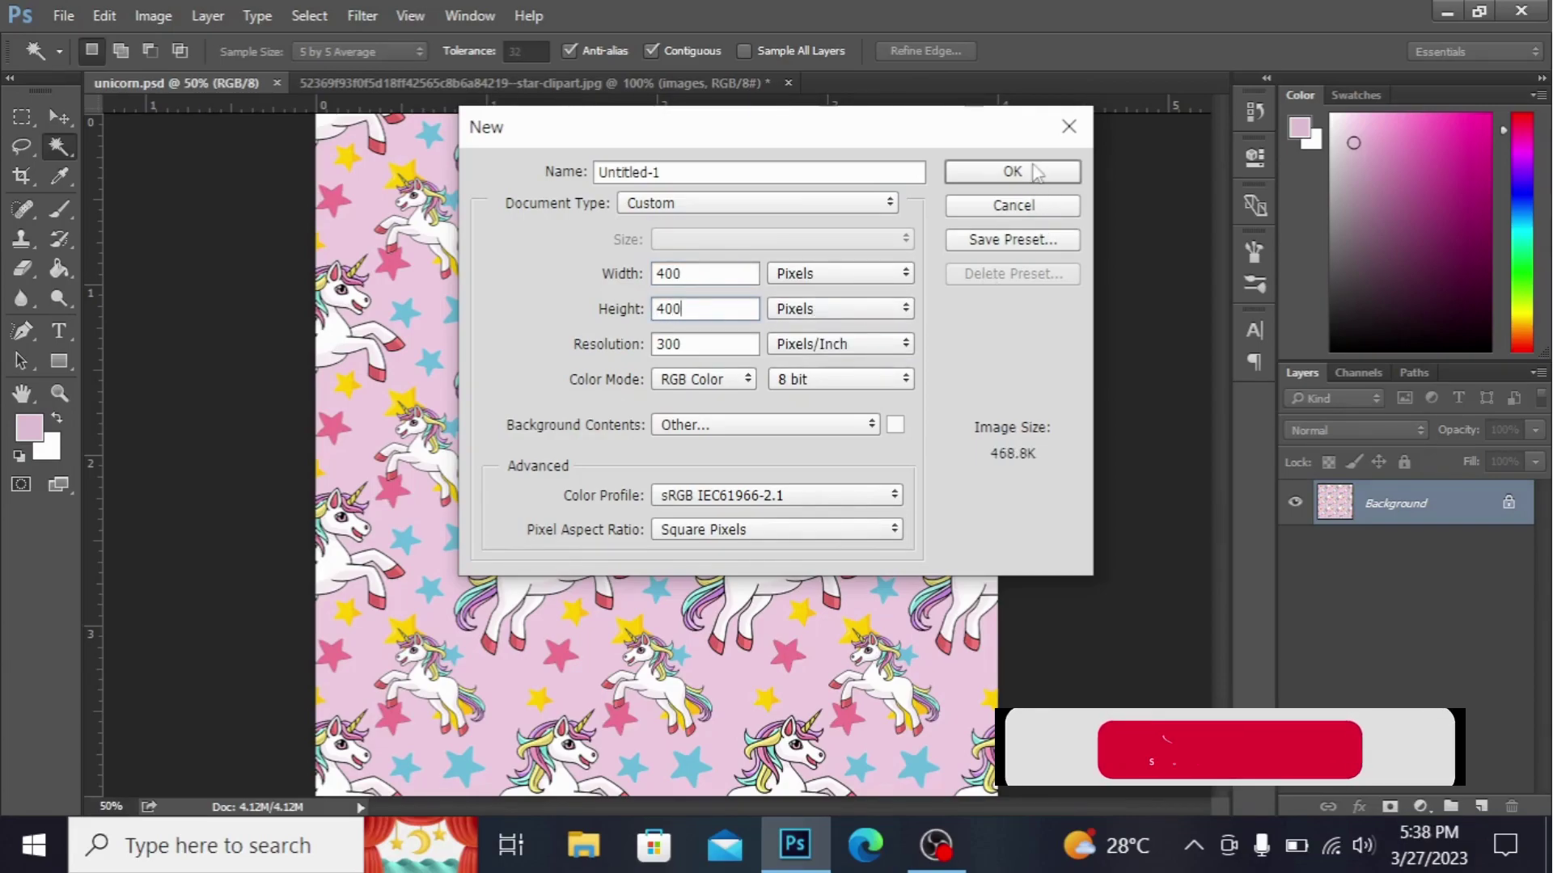
{"action": "left_click", "coordinate": [1033, 172]}
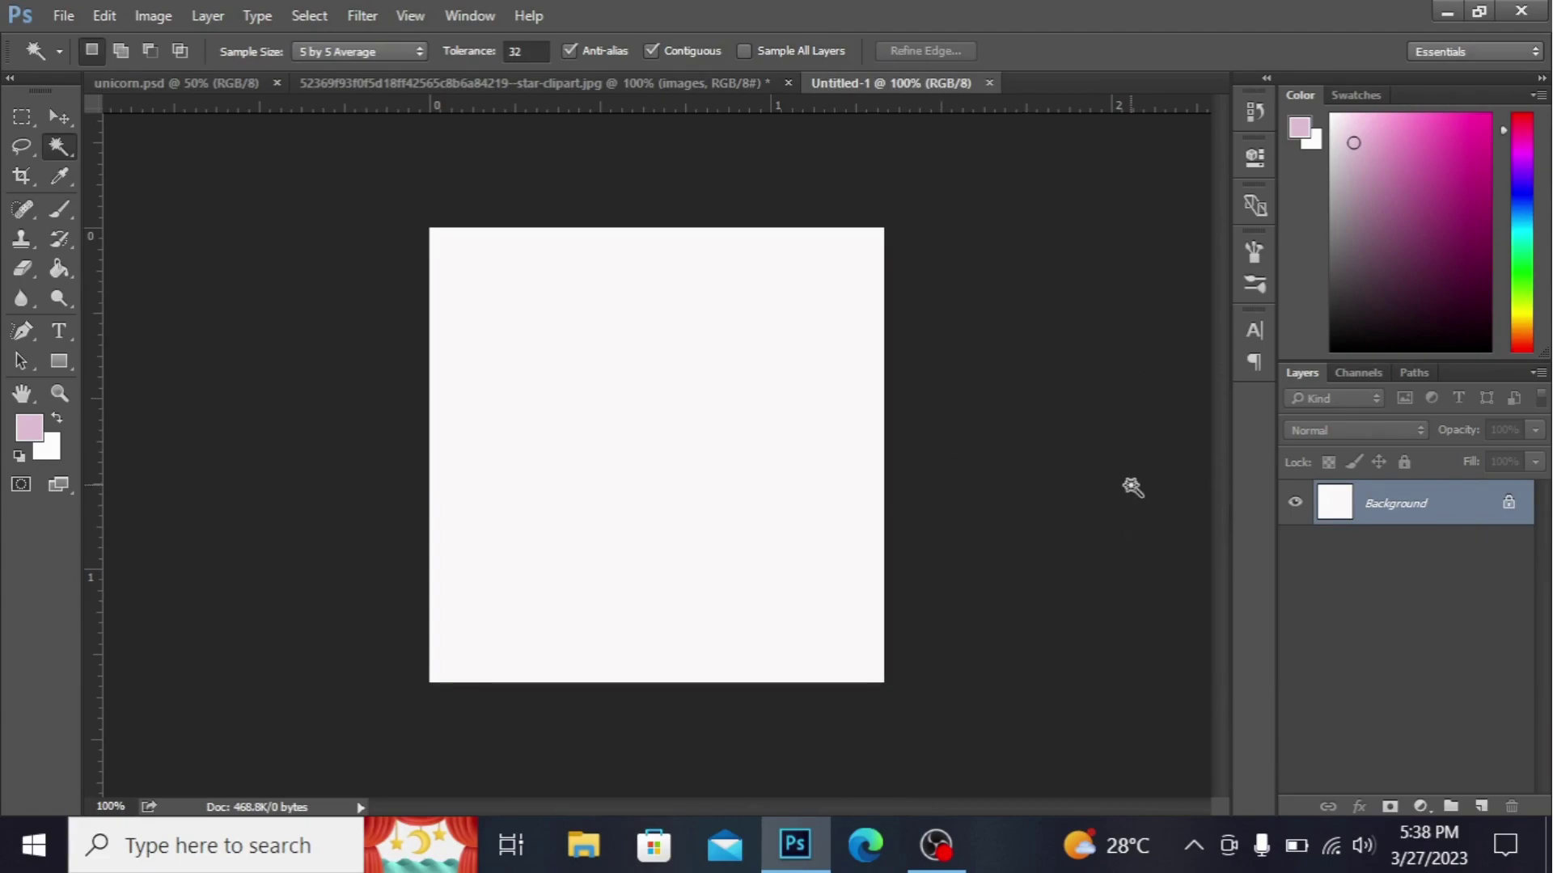
Step: Unlock Untitled-1's background as Layer 0, then show the unicorn layer in the star-clipart file
{"action": "left_click", "coordinate": [499, 81]}
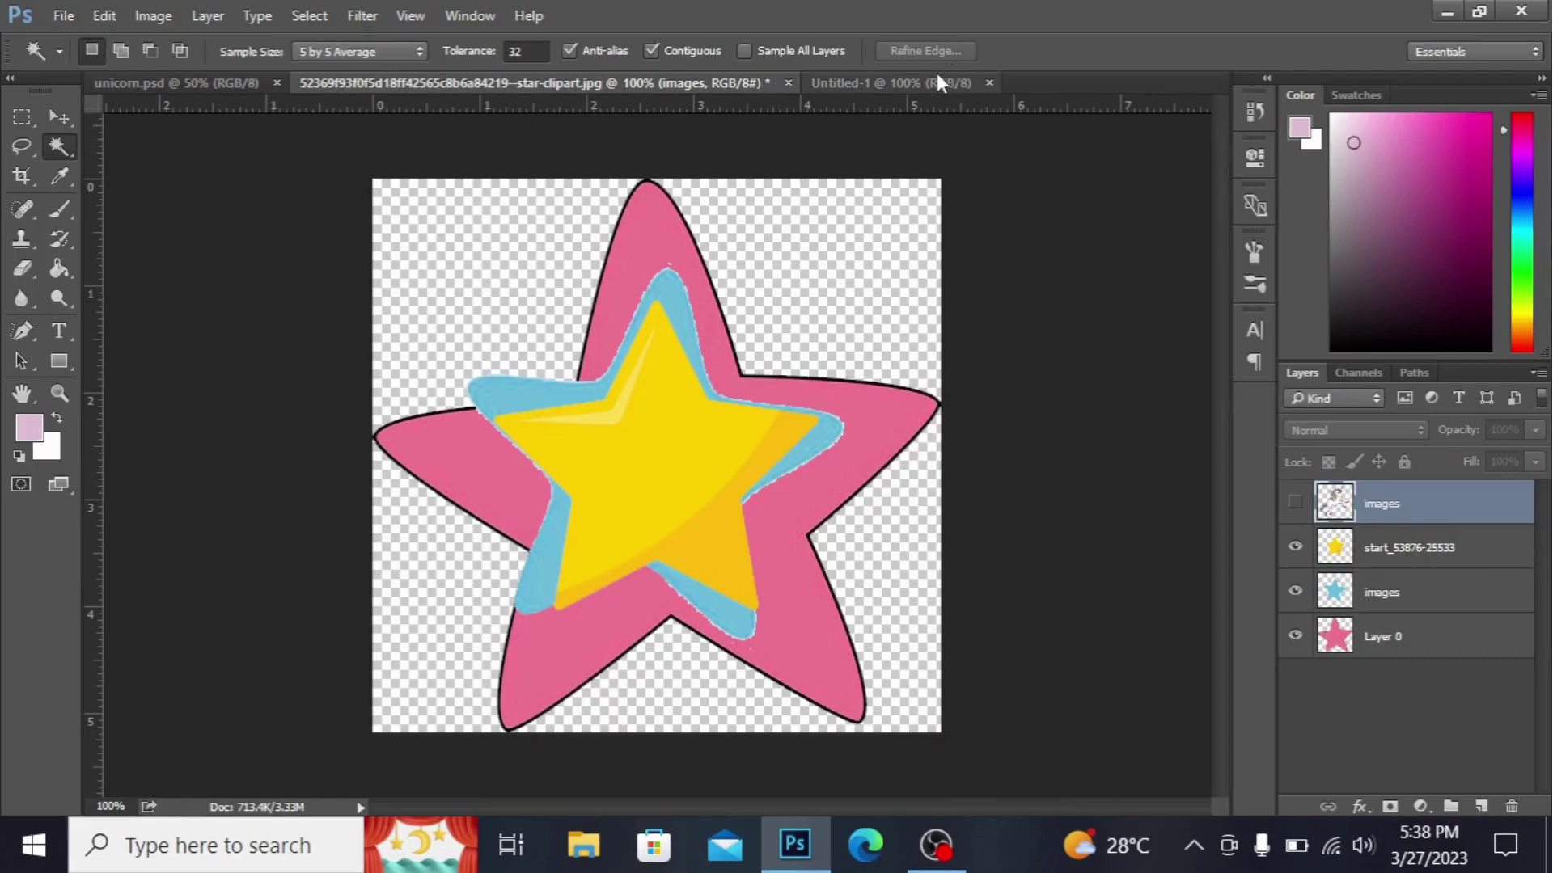
{"action": "left_click", "coordinate": [937, 79]}
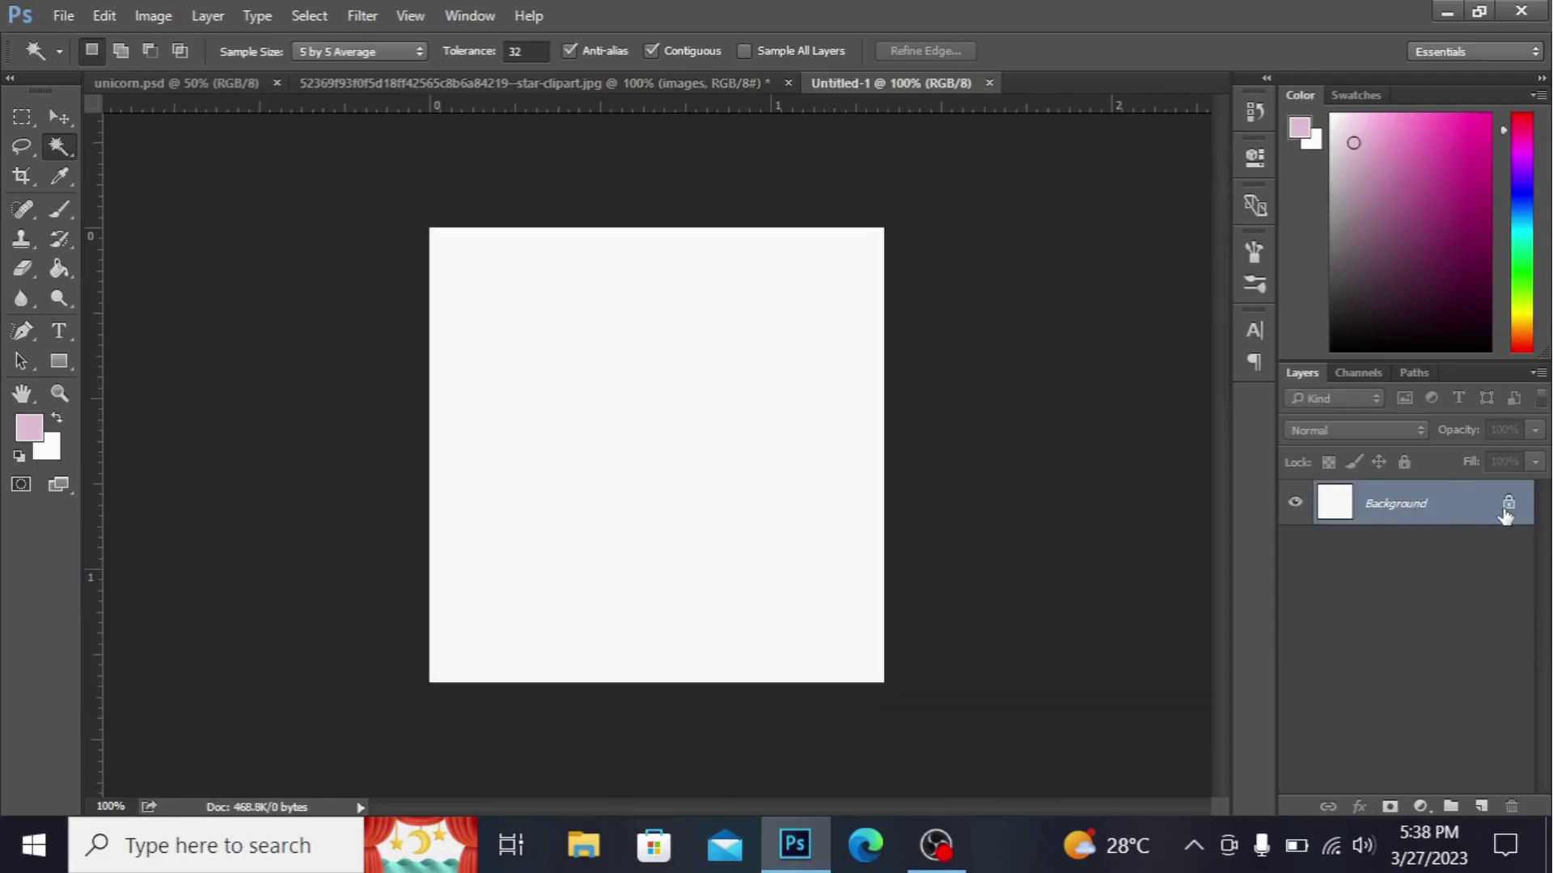
{"action": "left_click", "coordinate": [1509, 503]}
{"action": "key", "text": "h"}
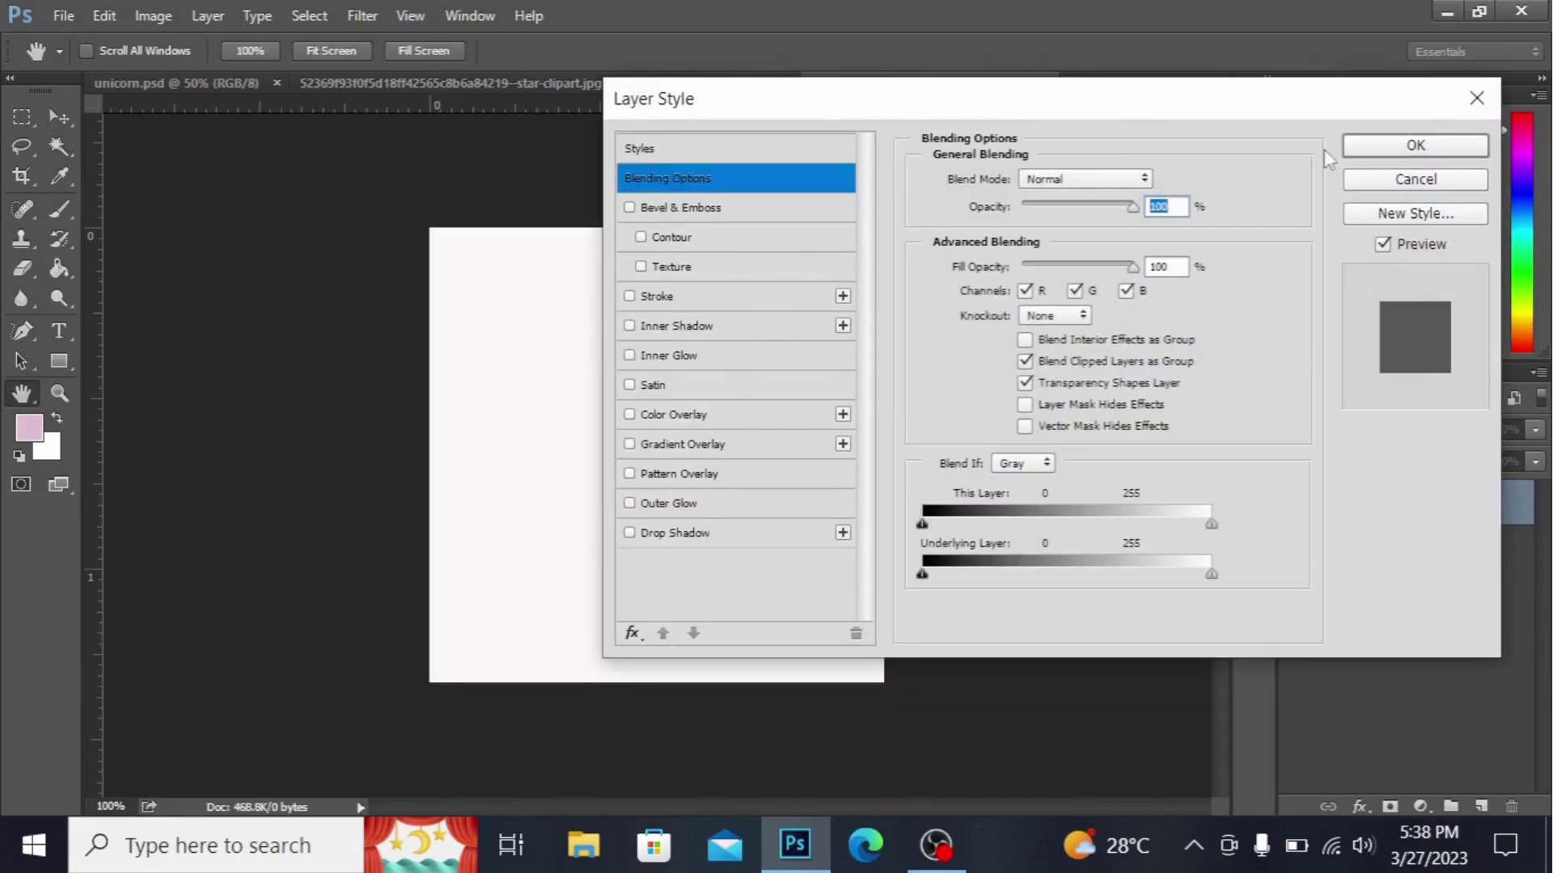
{"action": "left_click", "coordinate": [1477, 98]}
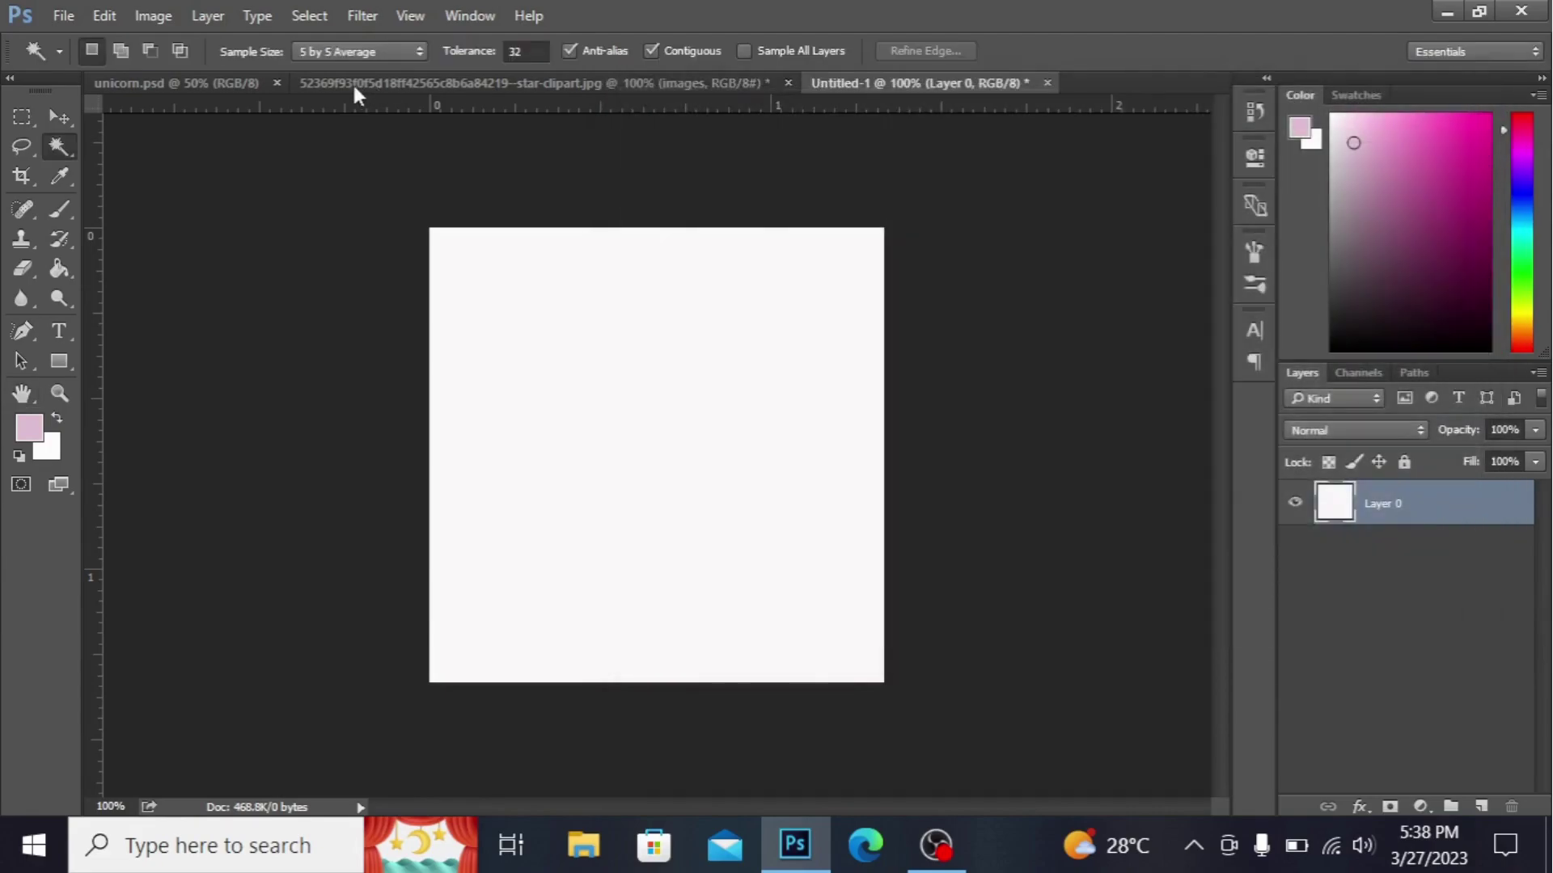
{"action": "left_click", "coordinate": [461, 75]}
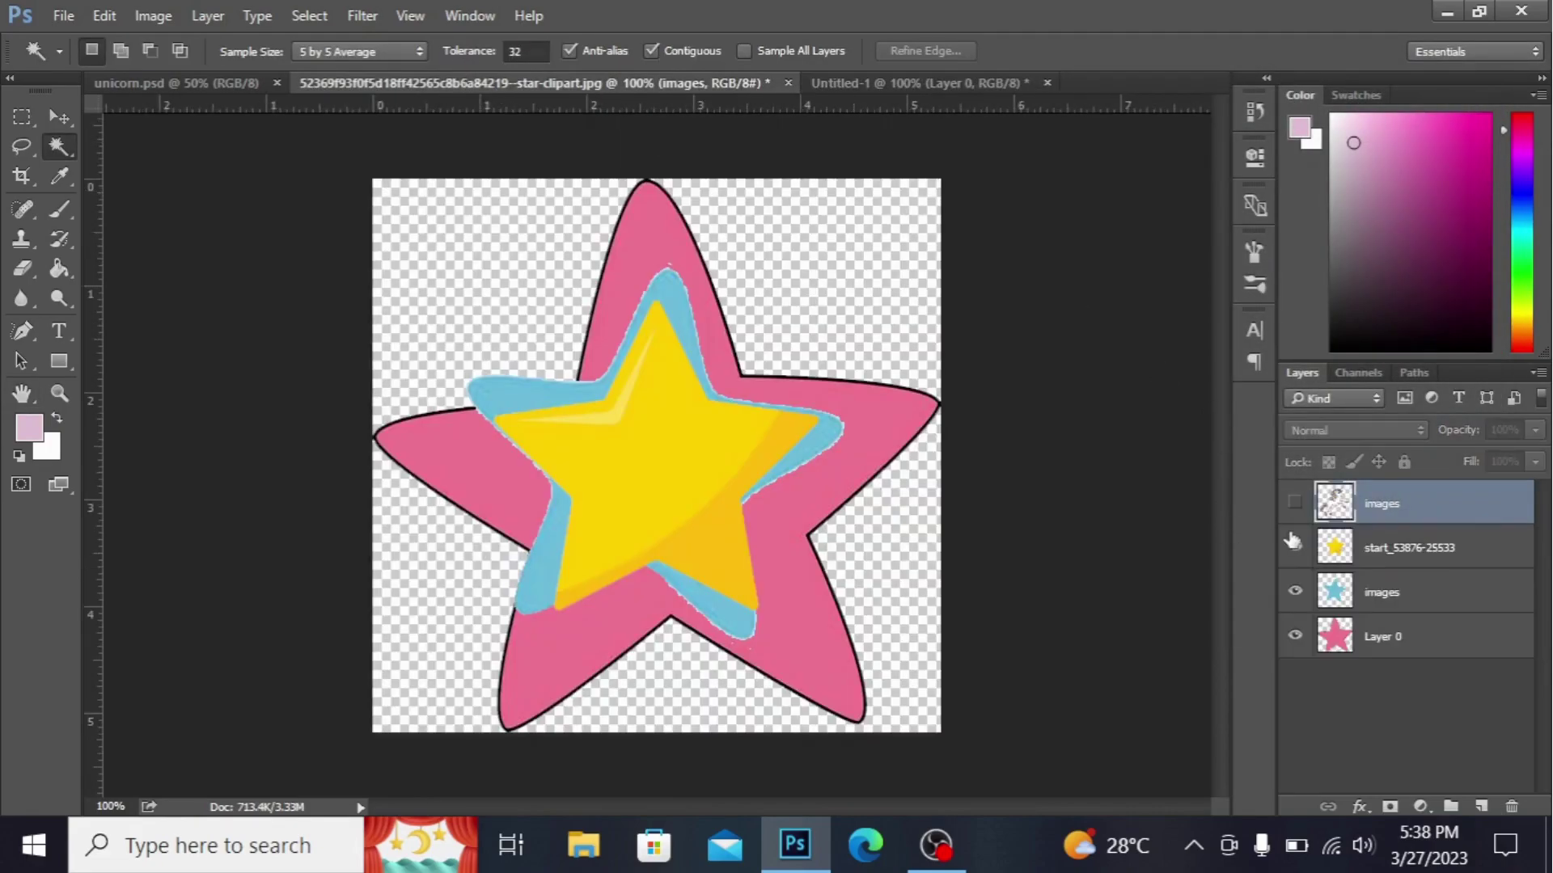
{"action": "left_click", "coordinate": [1294, 503]}
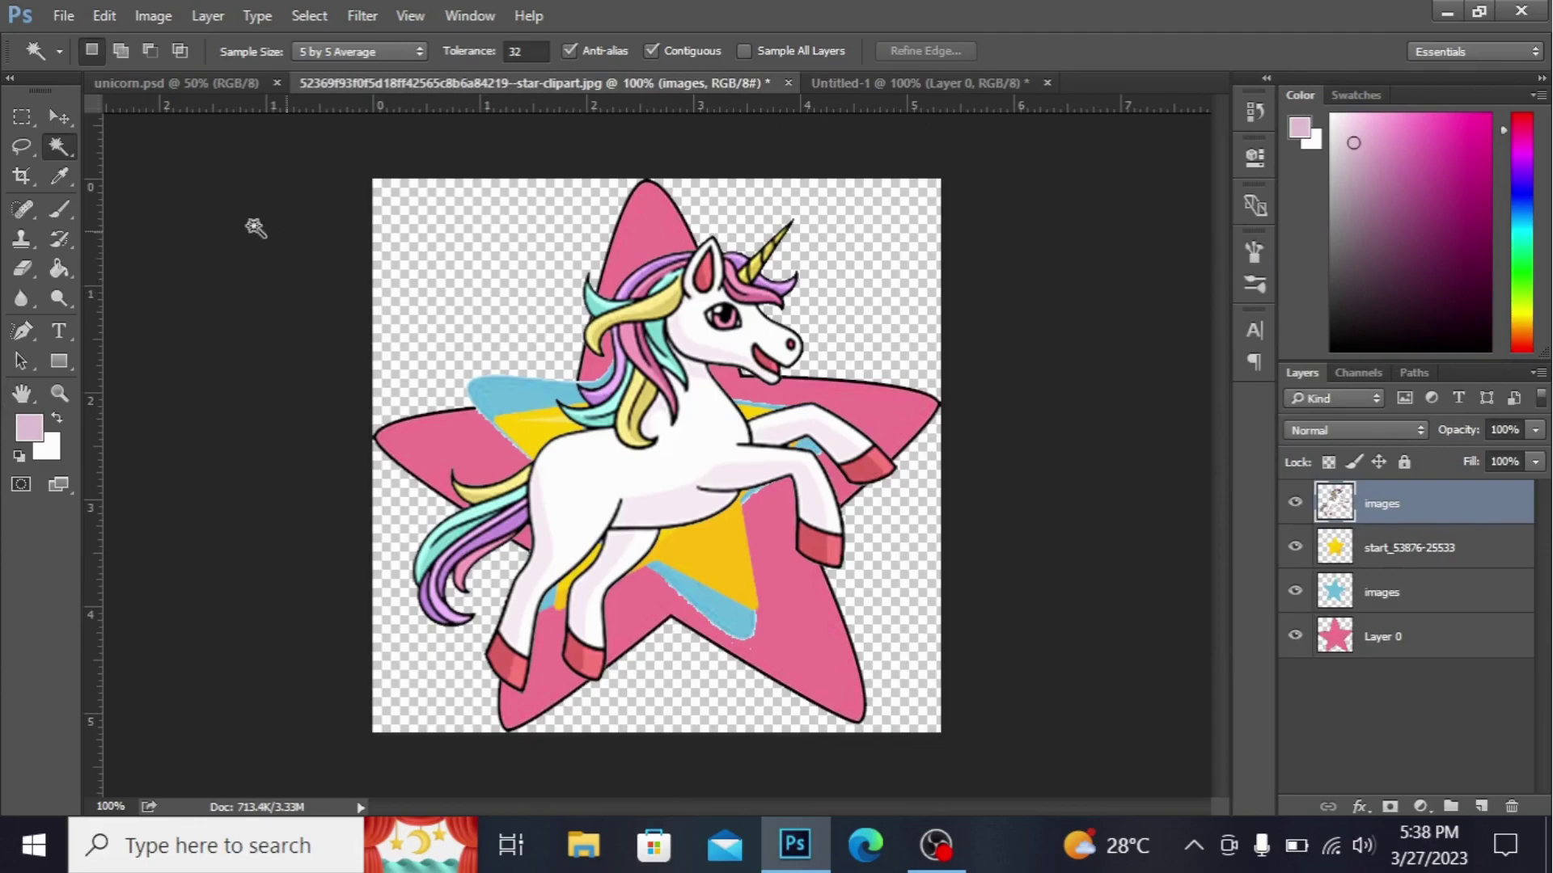
Step: Drag the unicorn layer into Untitled-1 and scale it to about 60% near the centre
{"action": "left_click", "coordinate": [57, 119]}
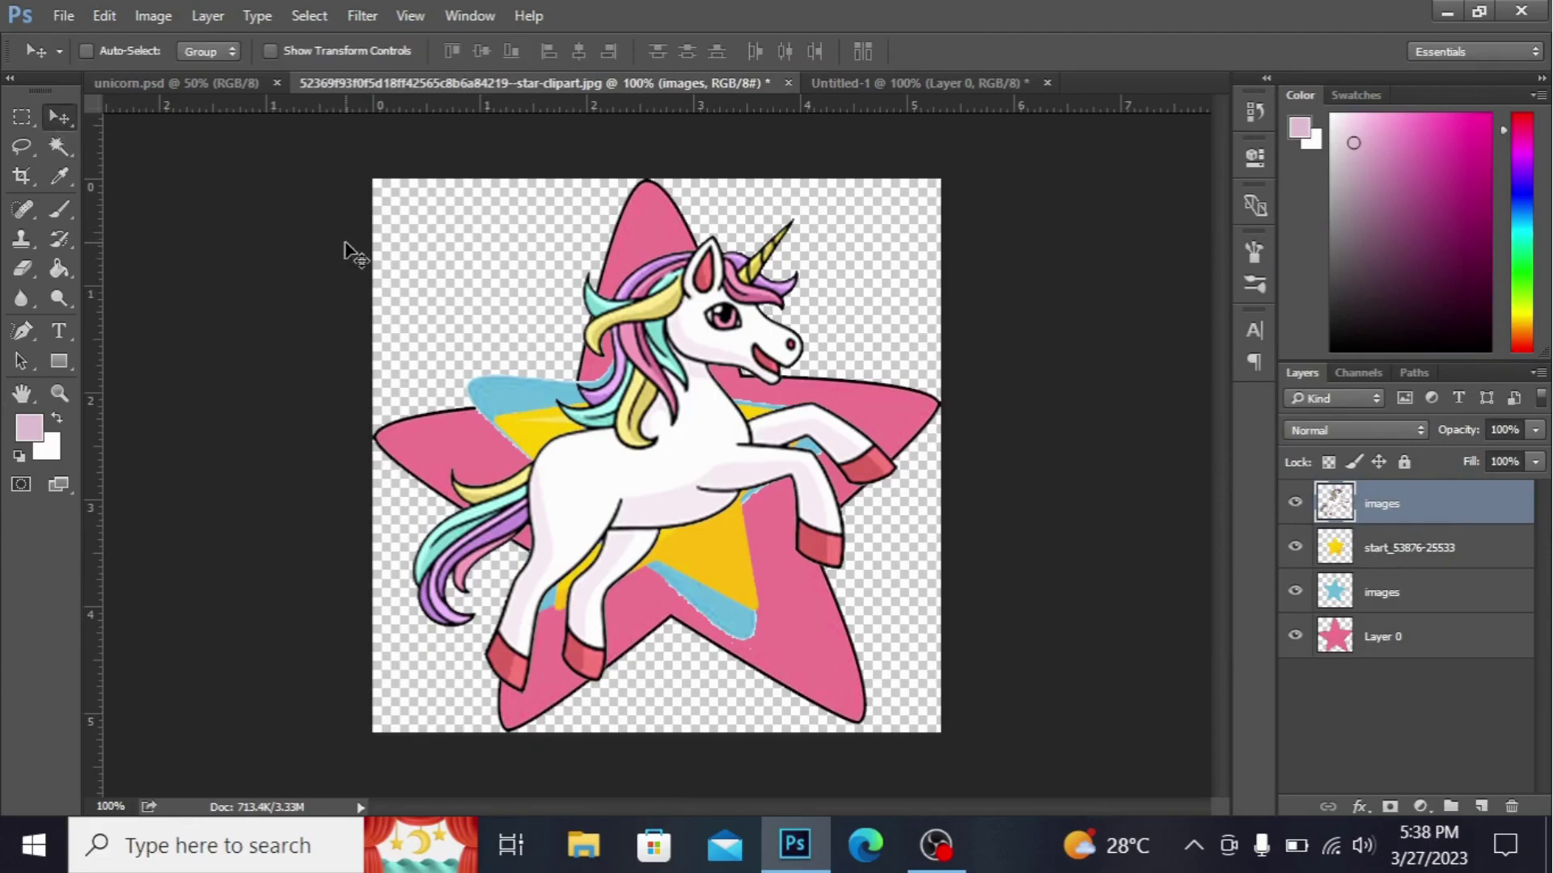
{"action": "mouse_move", "coordinate": [670, 439]}
{"action": "left_mouse_down"}
{"action": "mouse_move", "coordinate": [900, 71]}
{"action": "mouse_move", "coordinate": [665, 455]}
{"action": "left_mouse_up"}
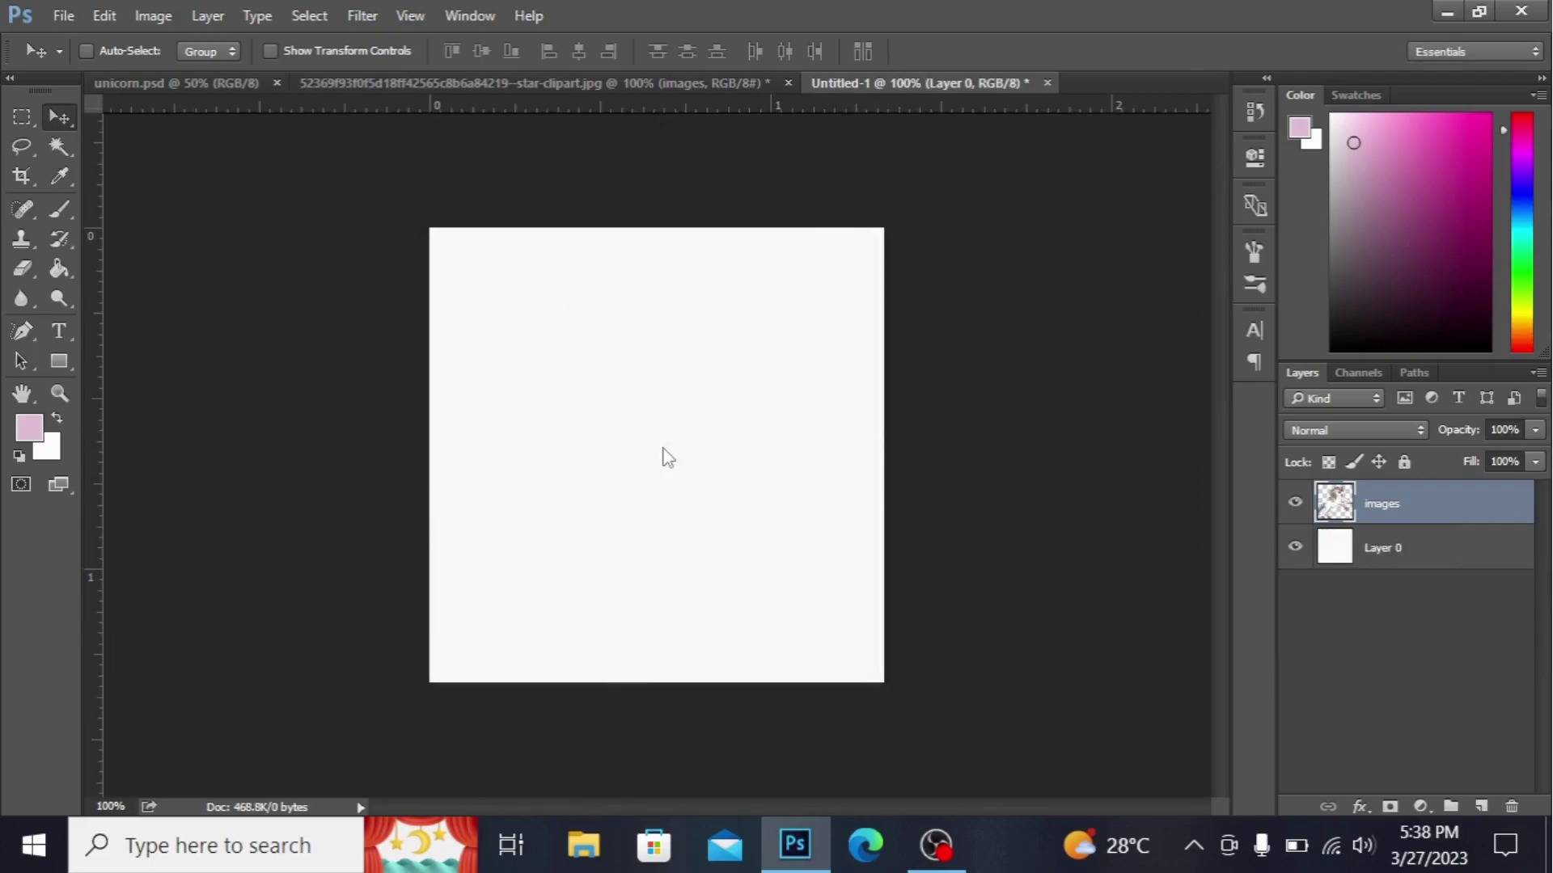
{"action": "key", "text": "ctrl+t"}
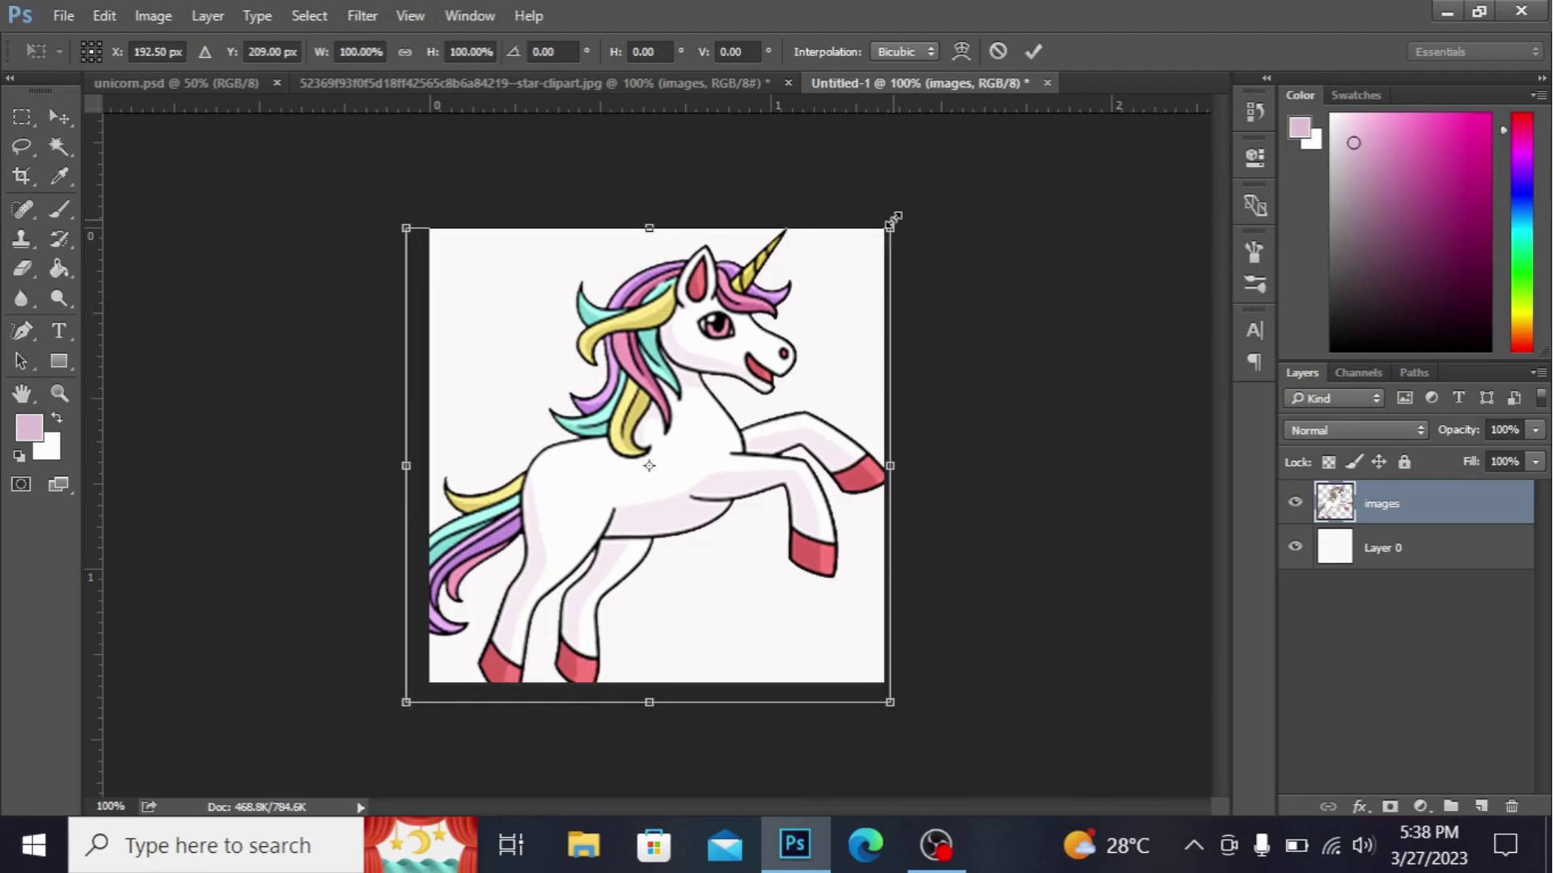
{"action": "left_click_drag", "start_coordinate": [894, 218], "coordinate": [796, 322]}
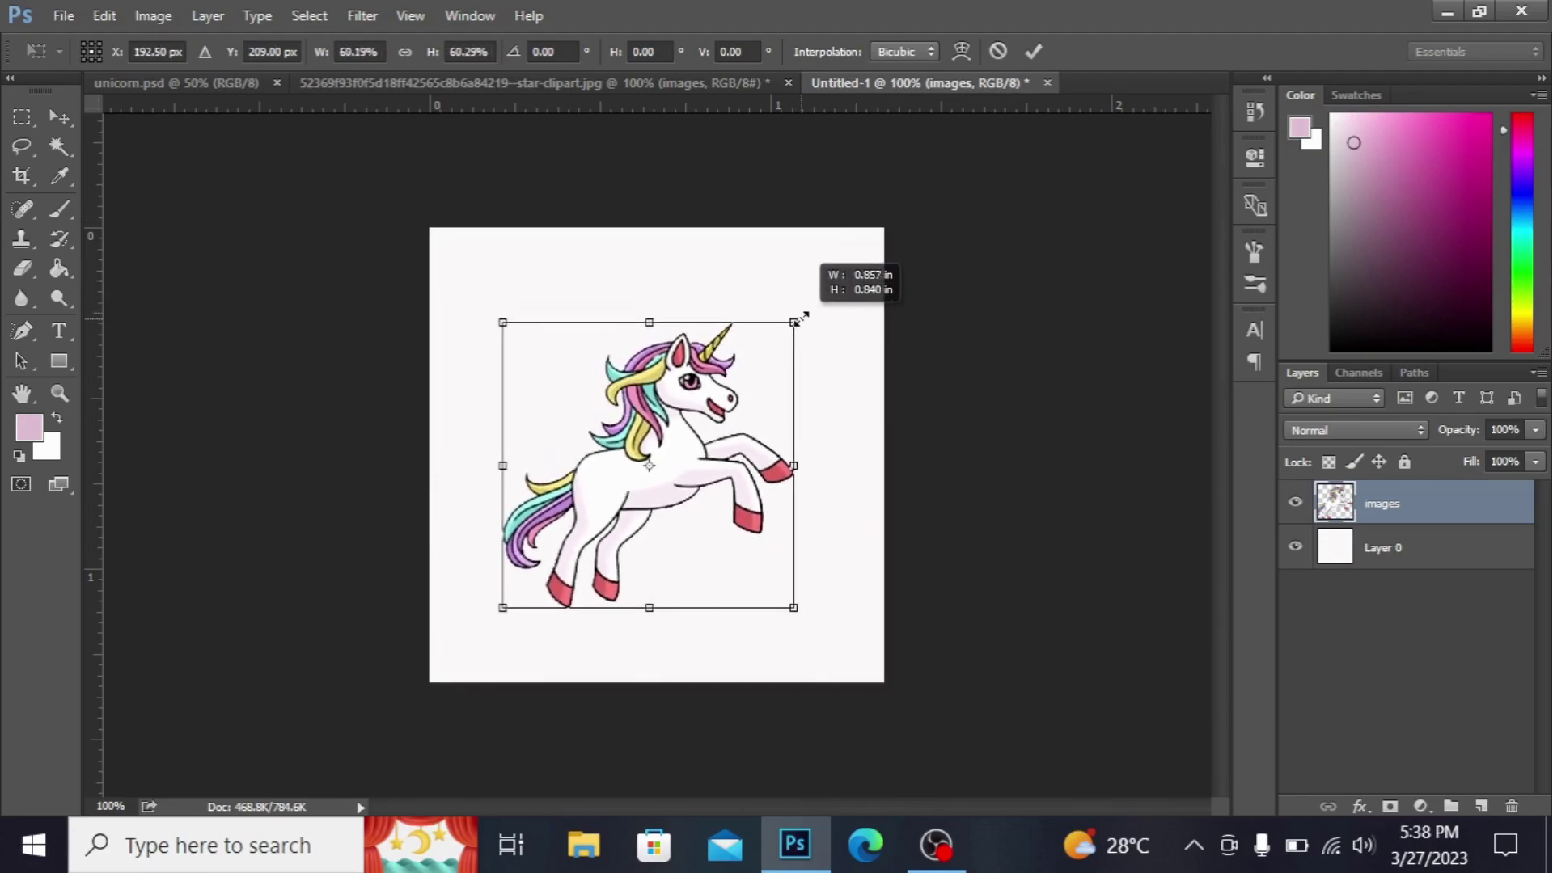
{"action": "left_click_drag", "start_coordinate": [796, 323], "coordinate": [799, 317]}
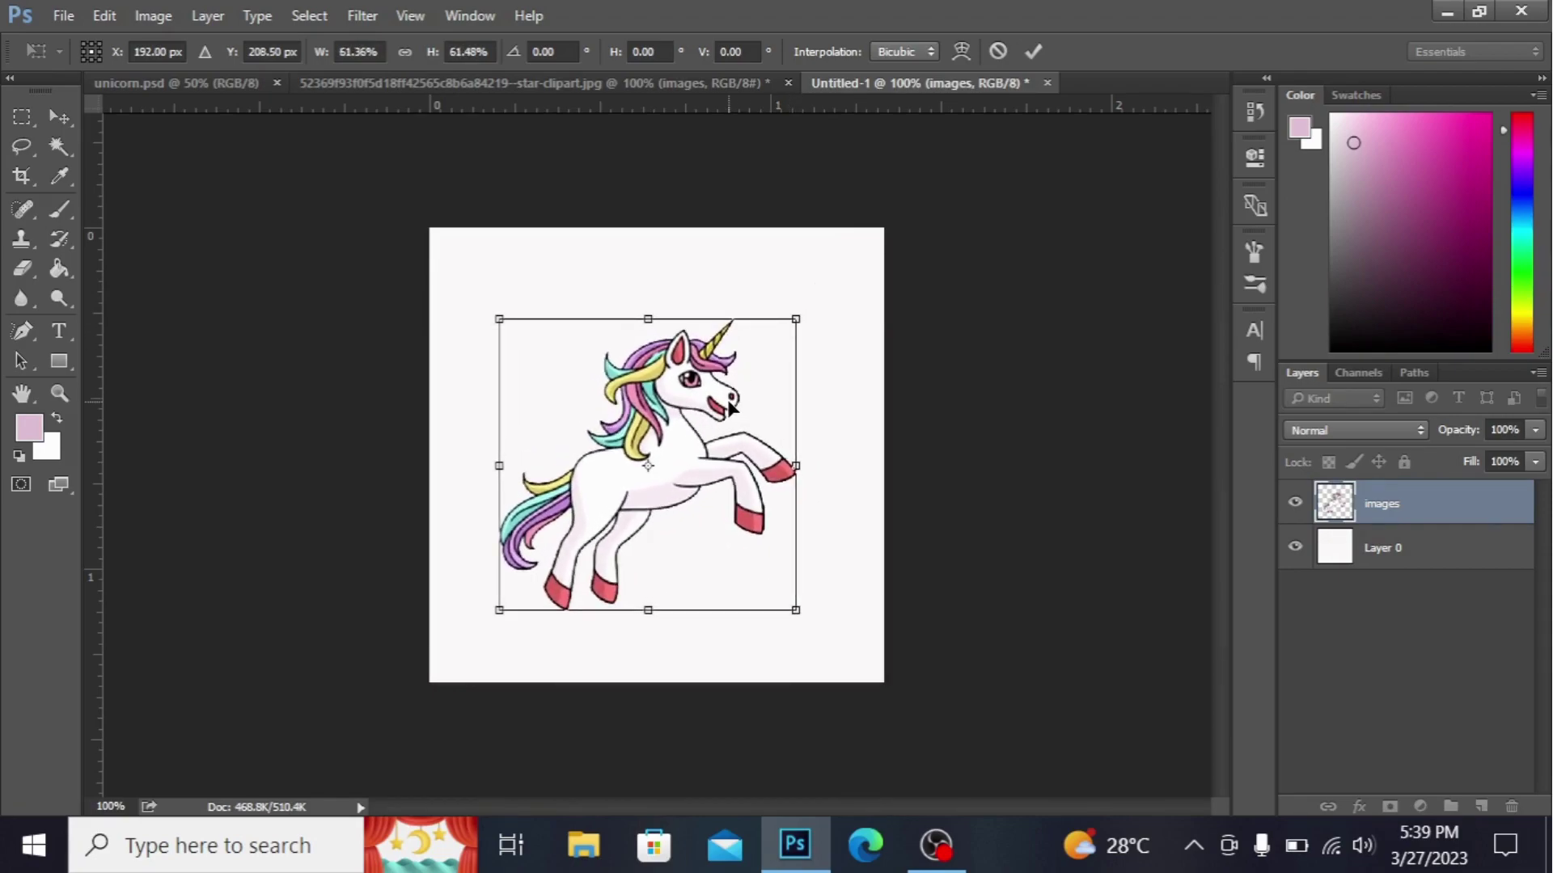
{"action": "key", "text": "Return"}
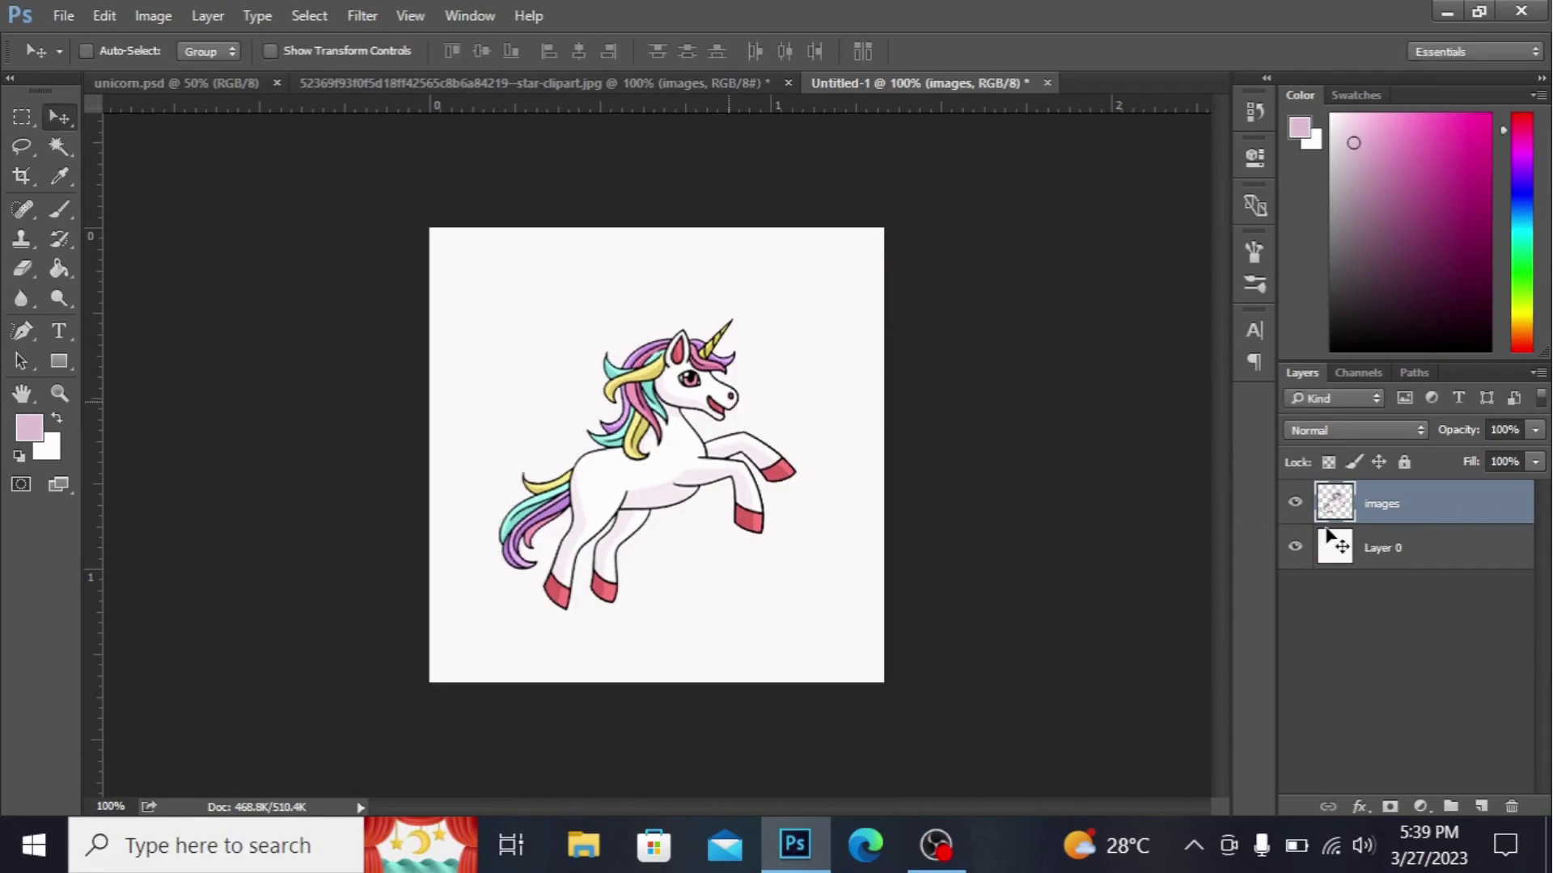
Step: Fill Layer 0 with the light pink foreground colour behind the unicorn
{"action": "left_click", "coordinate": [1367, 564]}
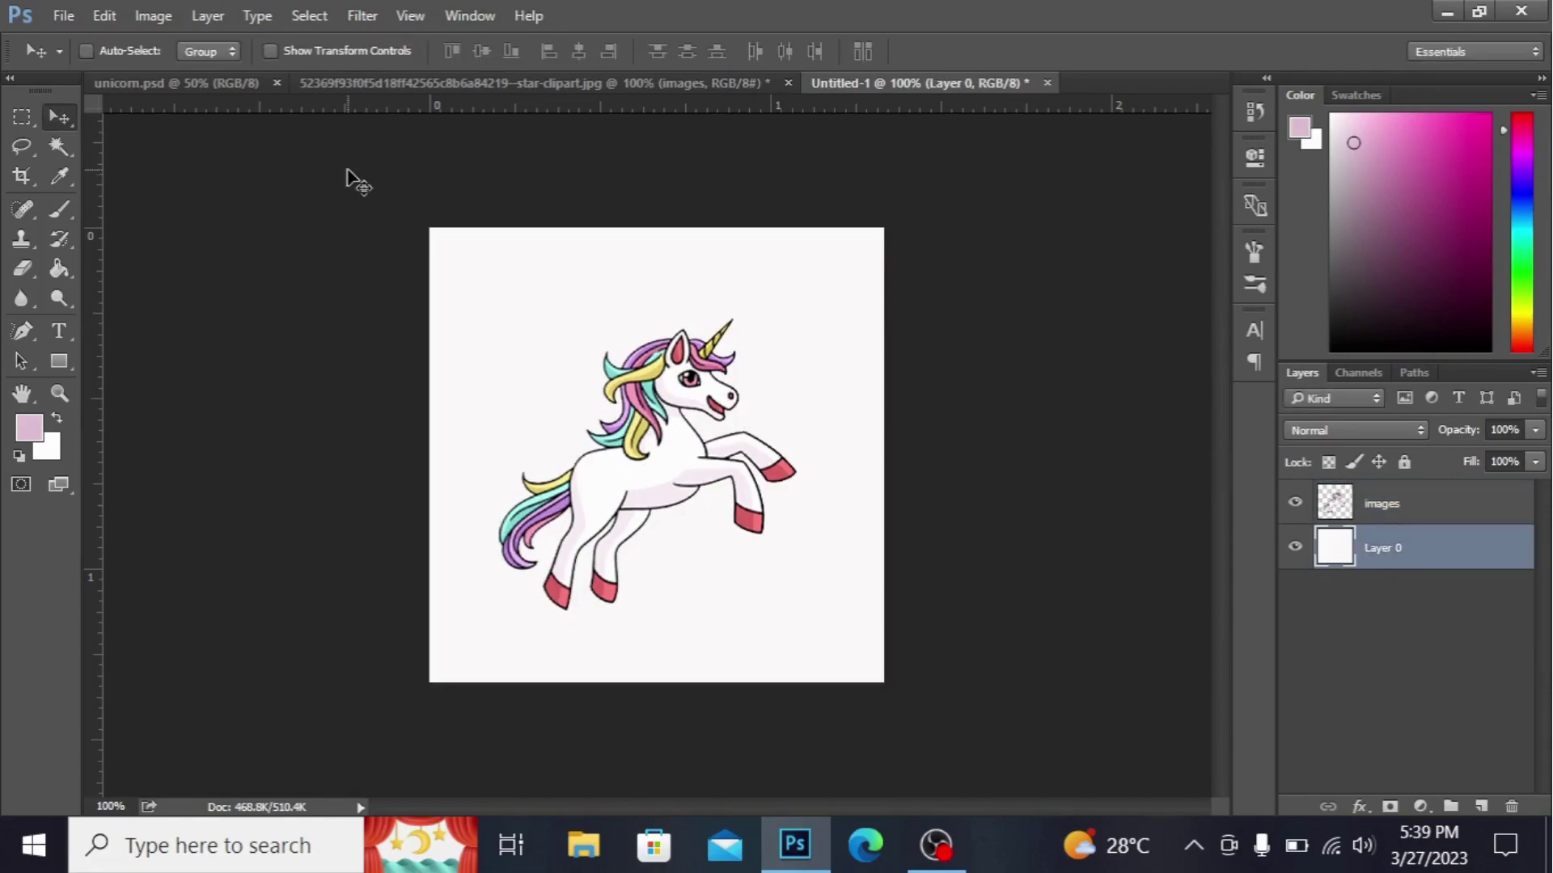
{"action": "left_click", "coordinate": [29, 429]}
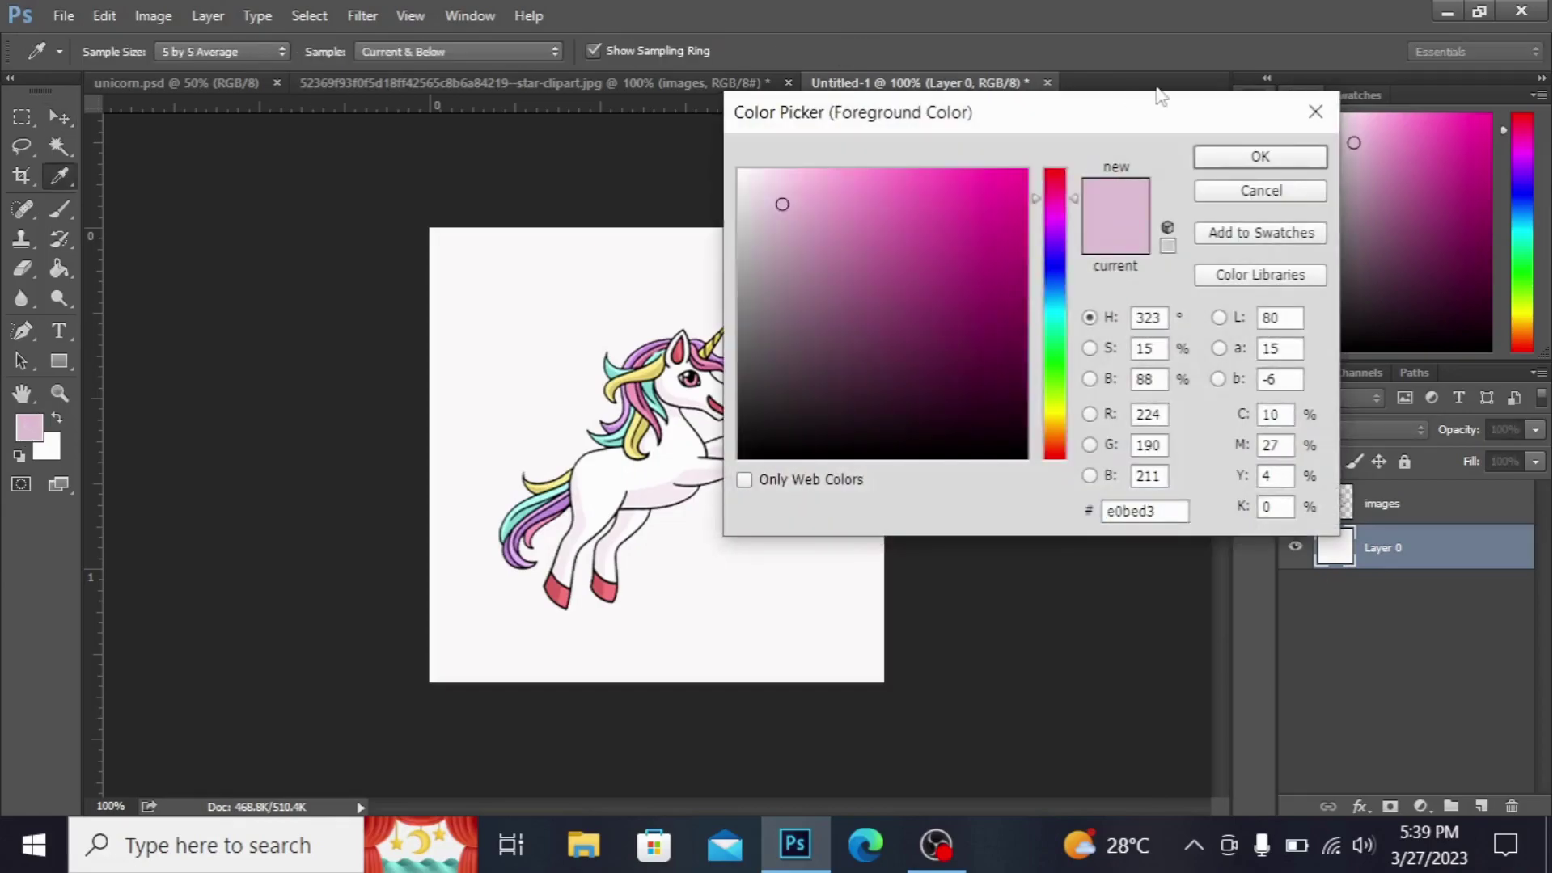
{"action": "left_click", "coordinate": [1313, 112]}
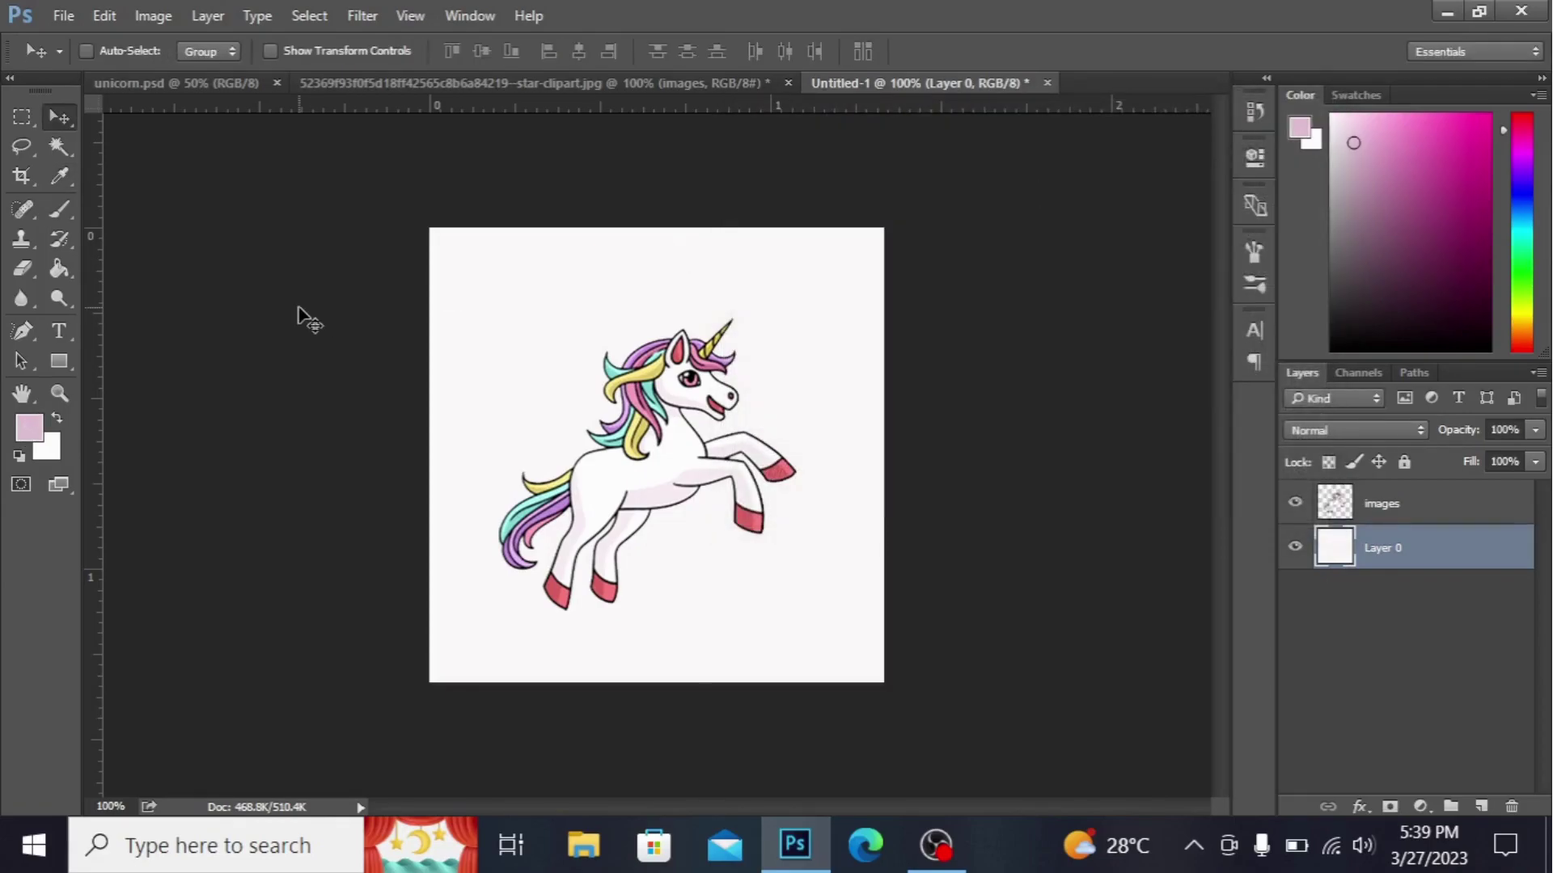
{"action": "key", "text": "alt+BackSpace"}
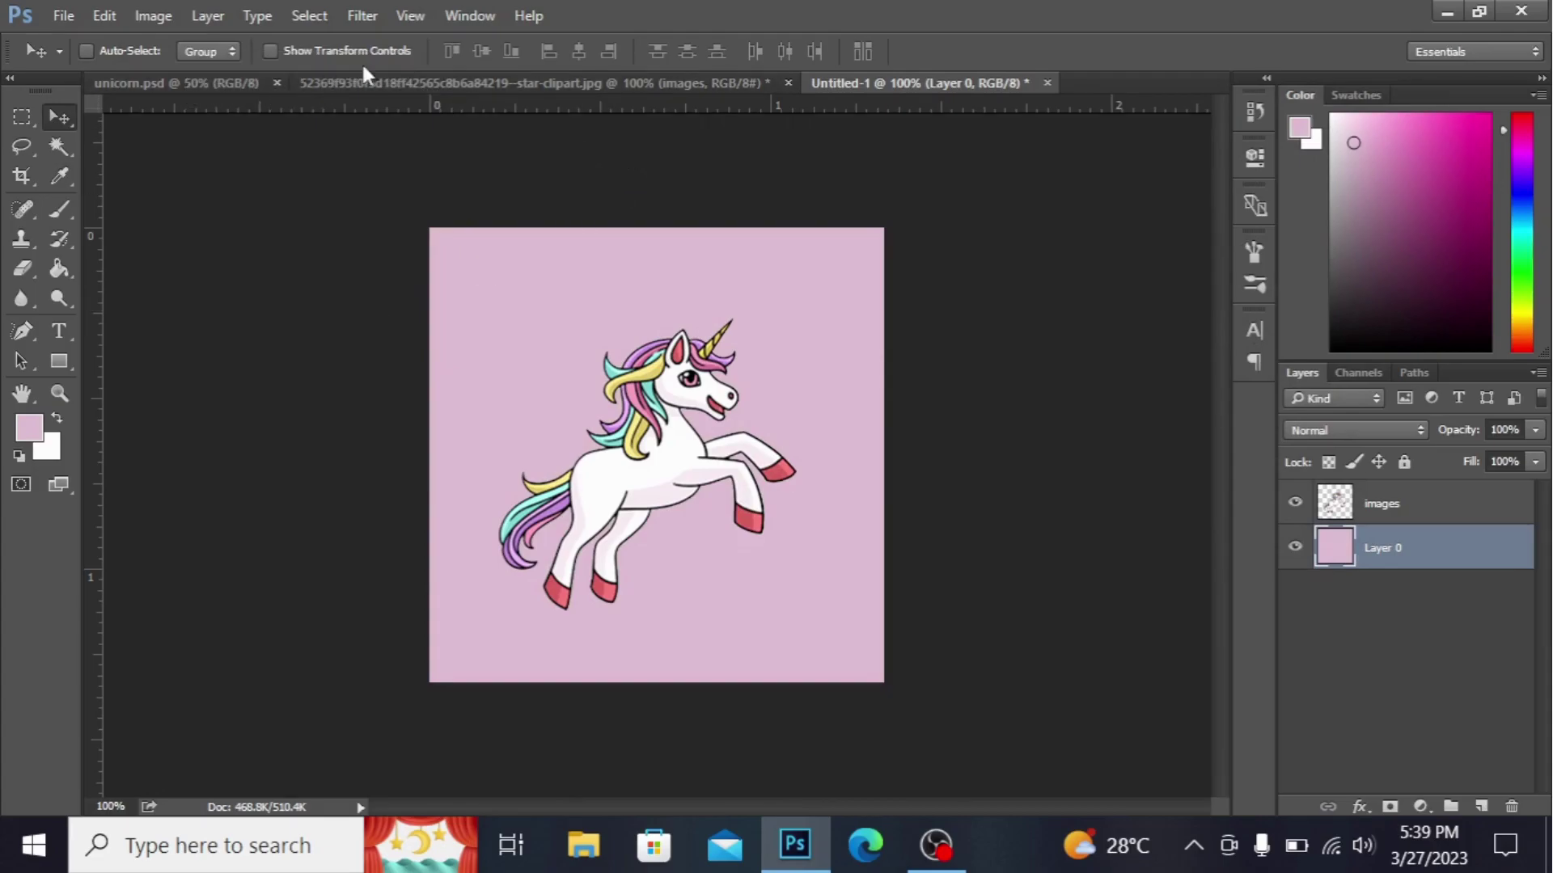
Step: Drag the yellow, blue and pink star layers from the clipart file into the tile
{"action": "left_click", "coordinate": [413, 86]}
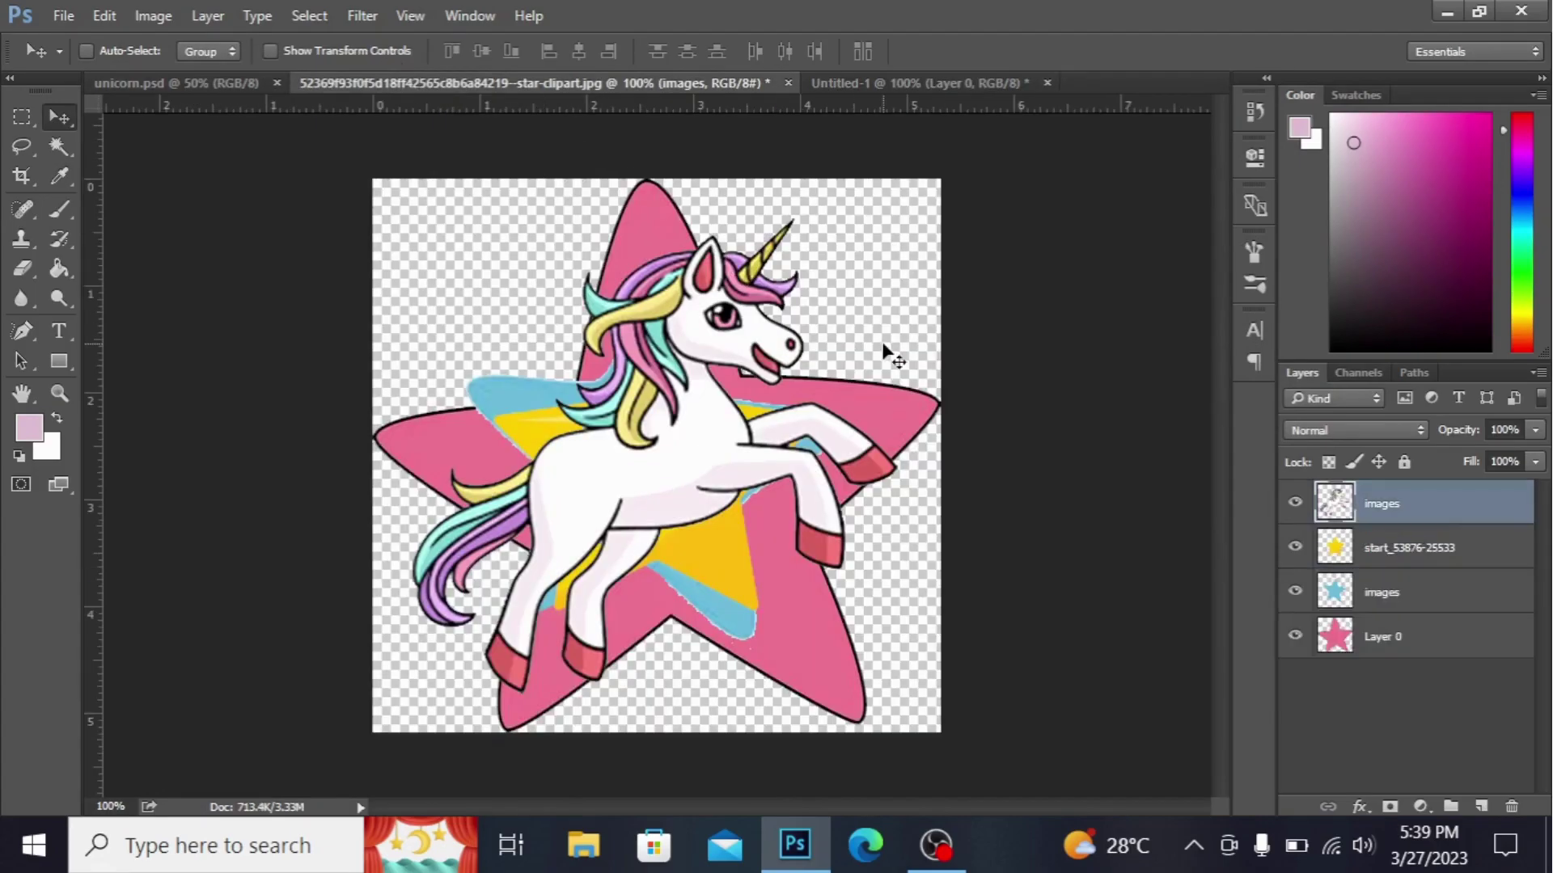
{"action": "left_click", "coordinate": [1437, 562]}
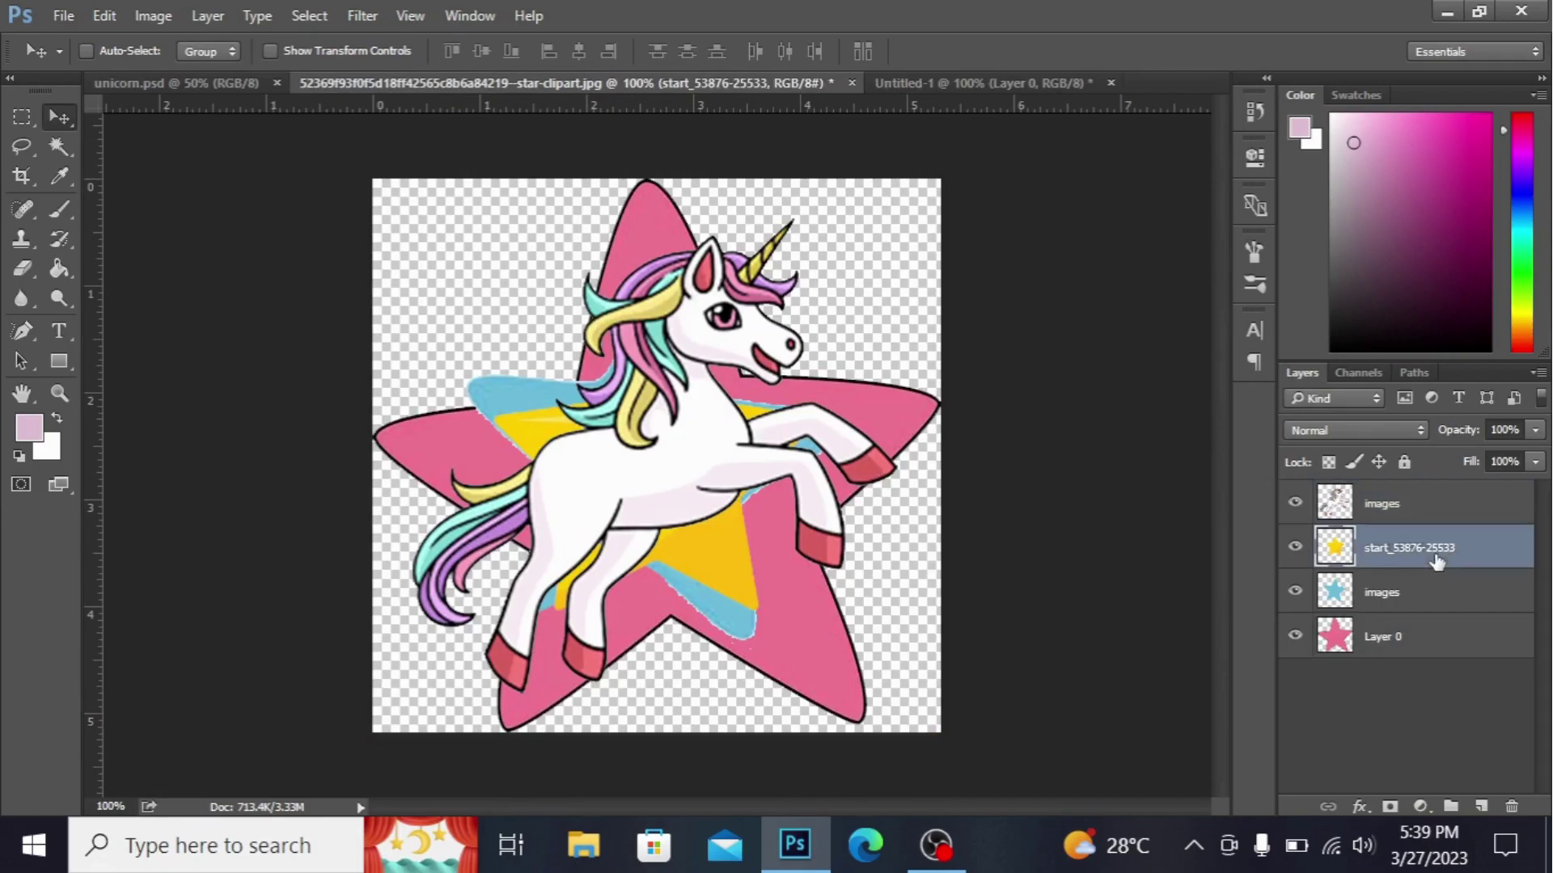
{"action": "left_click", "coordinate": [1295, 504]}
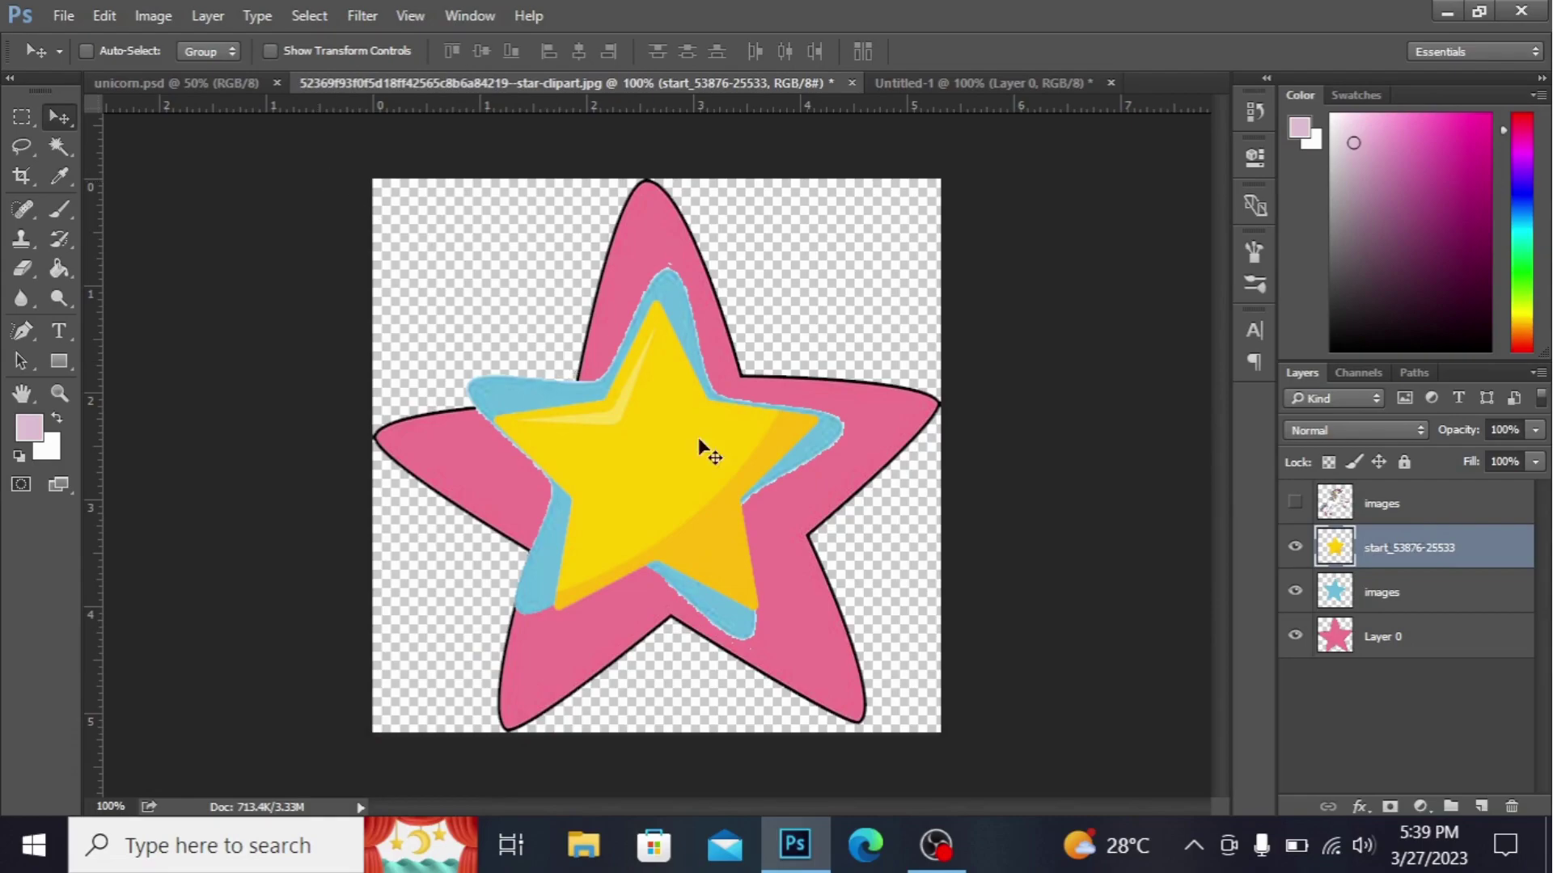
{"action": "left_click_drag", "start_coordinate": [726, 458], "coordinate": [592, 333]}
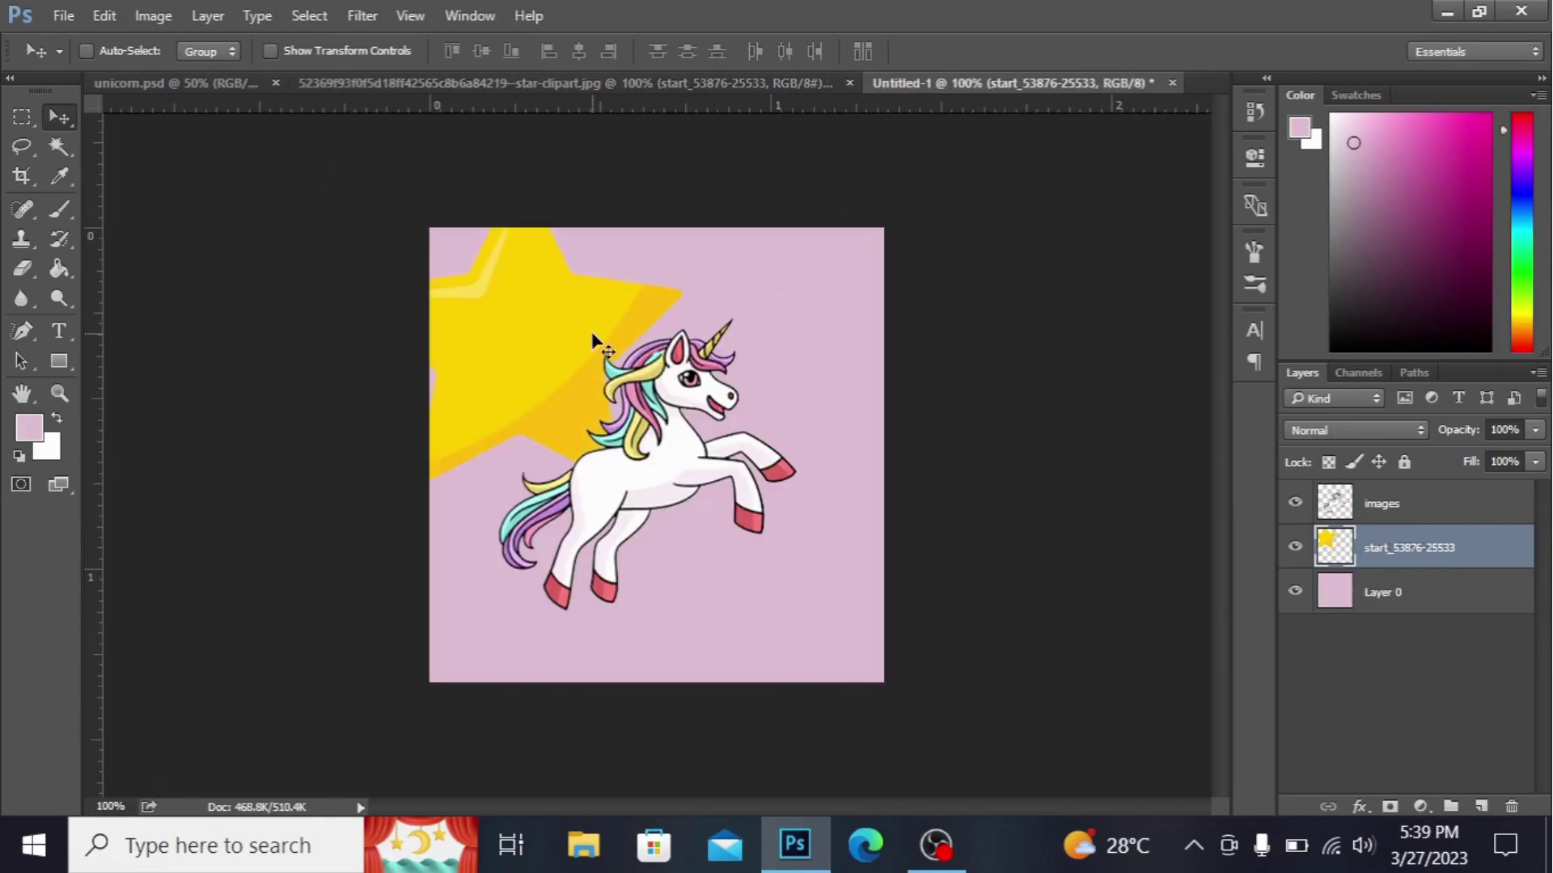
{"action": "left_click", "coordinate": [678, 80]}
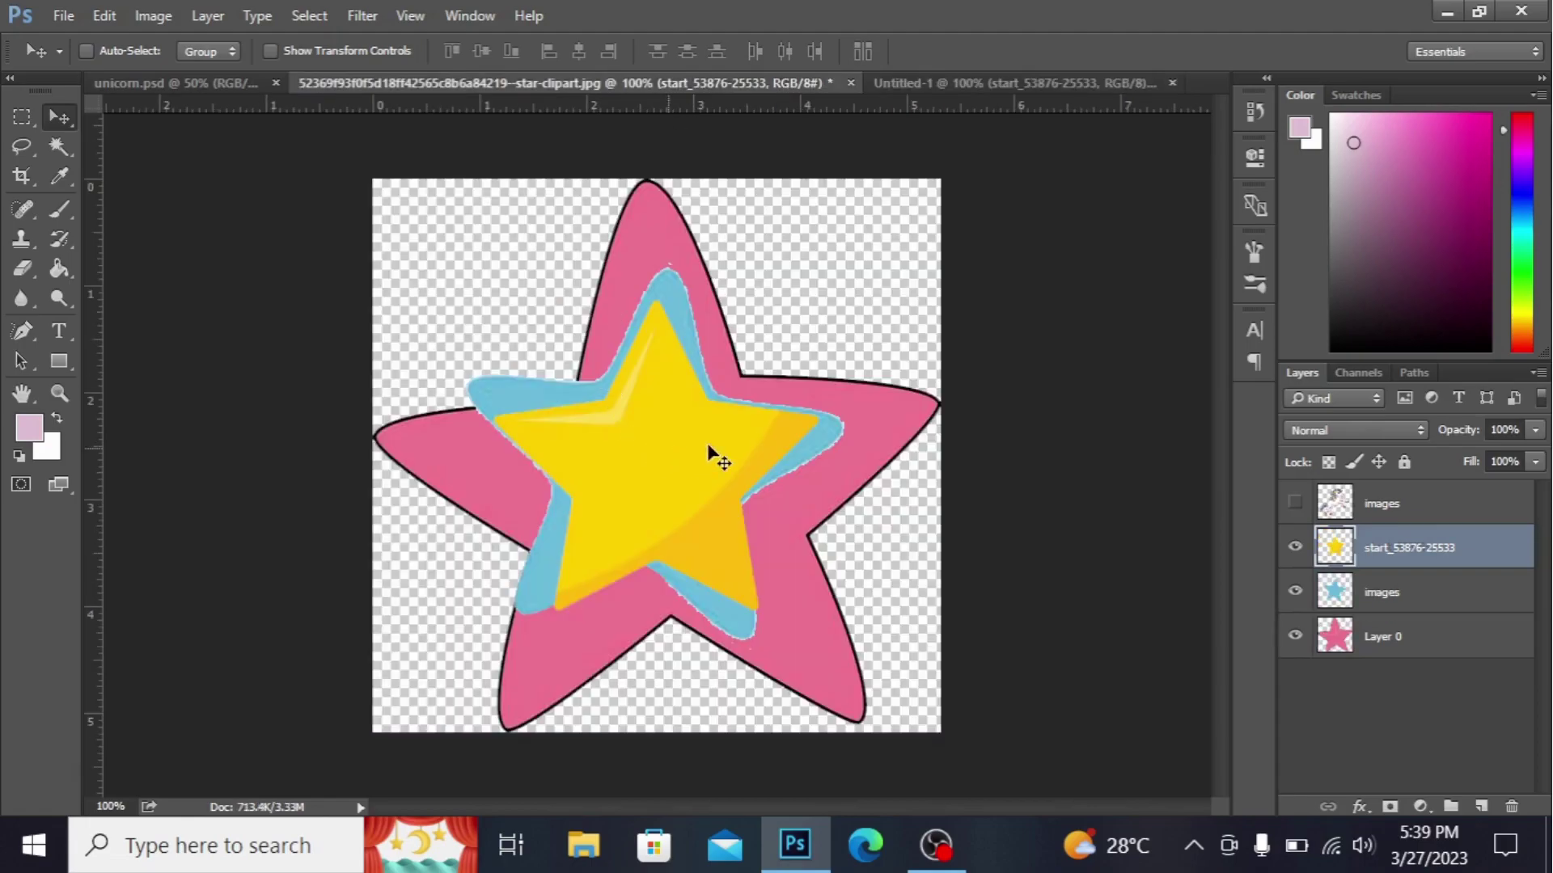
{"action": "left_click", "coordinate": [1367, 596]}
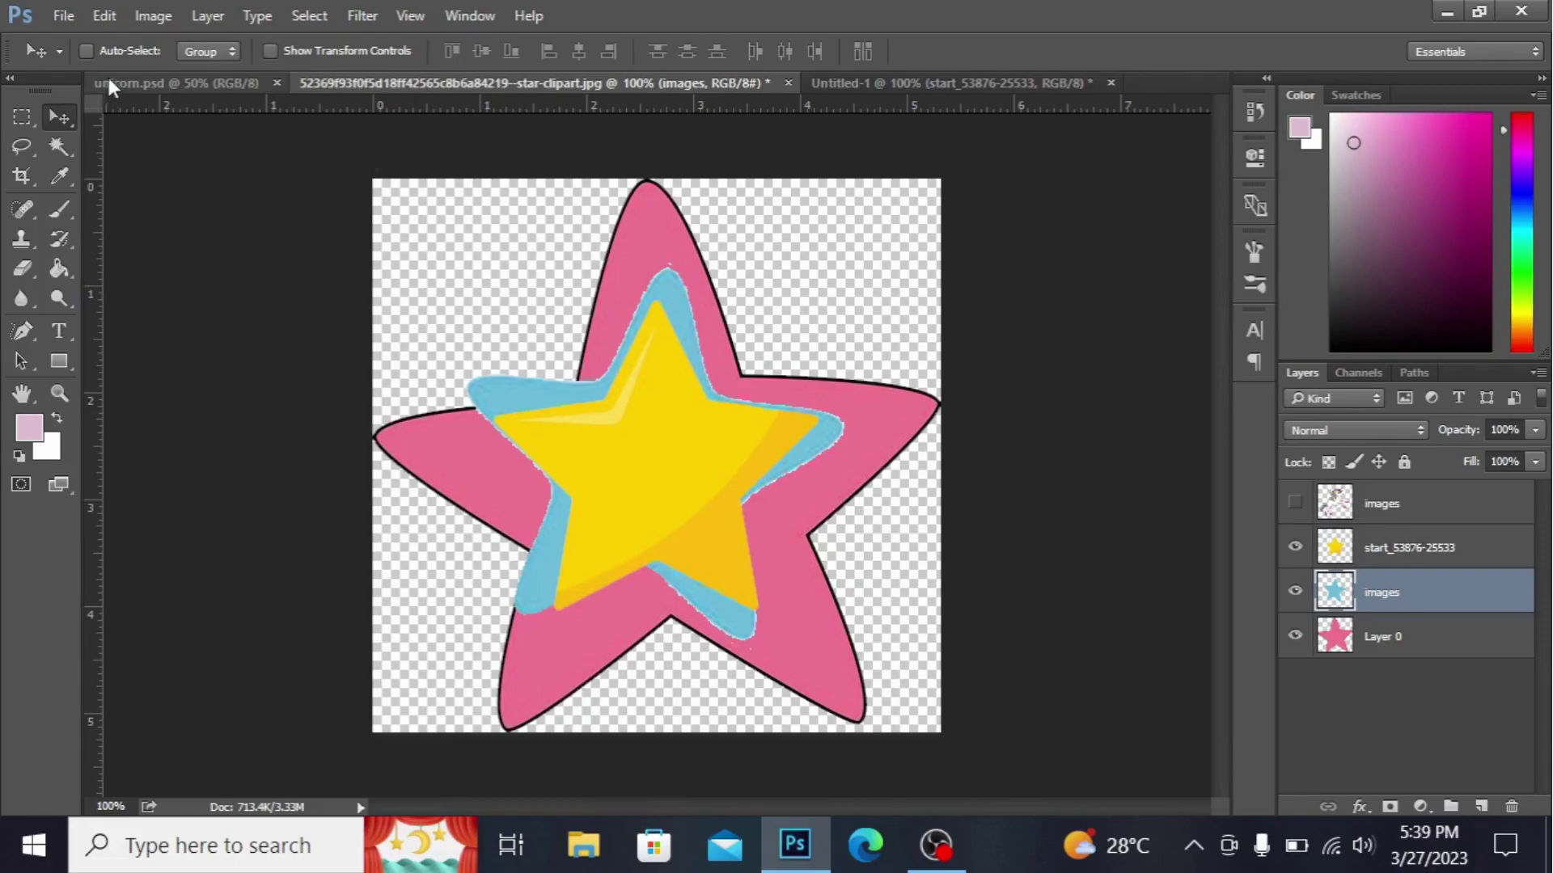
{"action": "left_click", "coordinate": [86, 50]}
{"action": "mouse_move", "coordinate": [695, 264]}
{"action": "left_mouse_down"}
{"action": "mouse_move", "coordinate": [896, 84]}
{"action": "mouse_move", "coordinate": [692, 426]}
{"action": "left_mouse_up"}
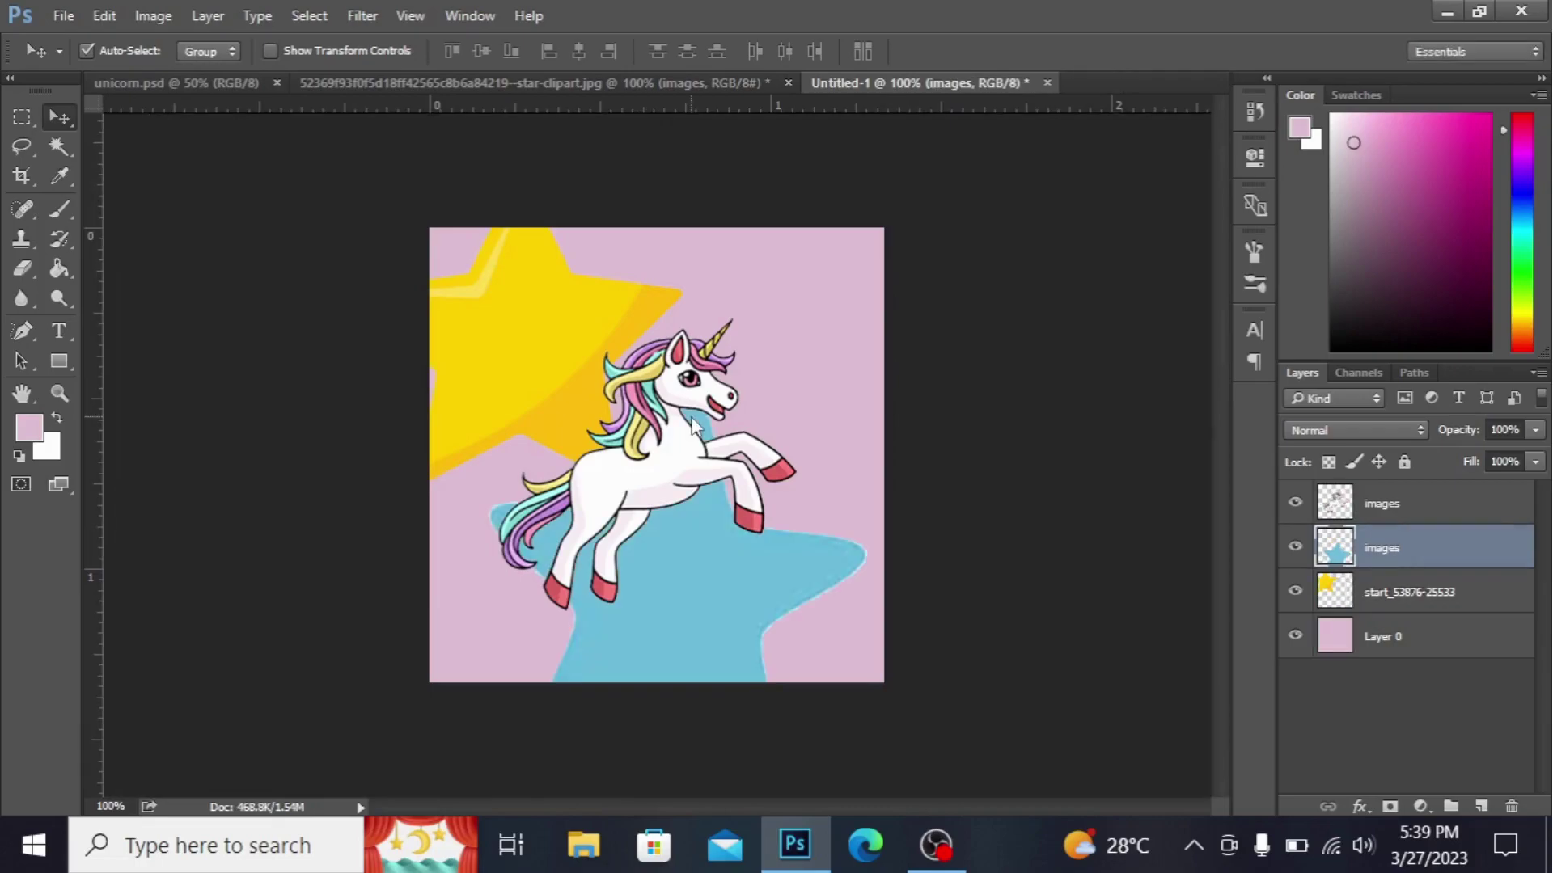
{"action": "left_click", "coordinate": [524, 80]}
{"action": "mouse_move", "coordinate": [849, 435]}
{"action": "left_mouse_down"}
{"action": "mouse_move", "coordinate": [914, 120]}
{"action": "mouse_move", "coordinate": [780, 363]}
{"action": "left_mouse_up"}
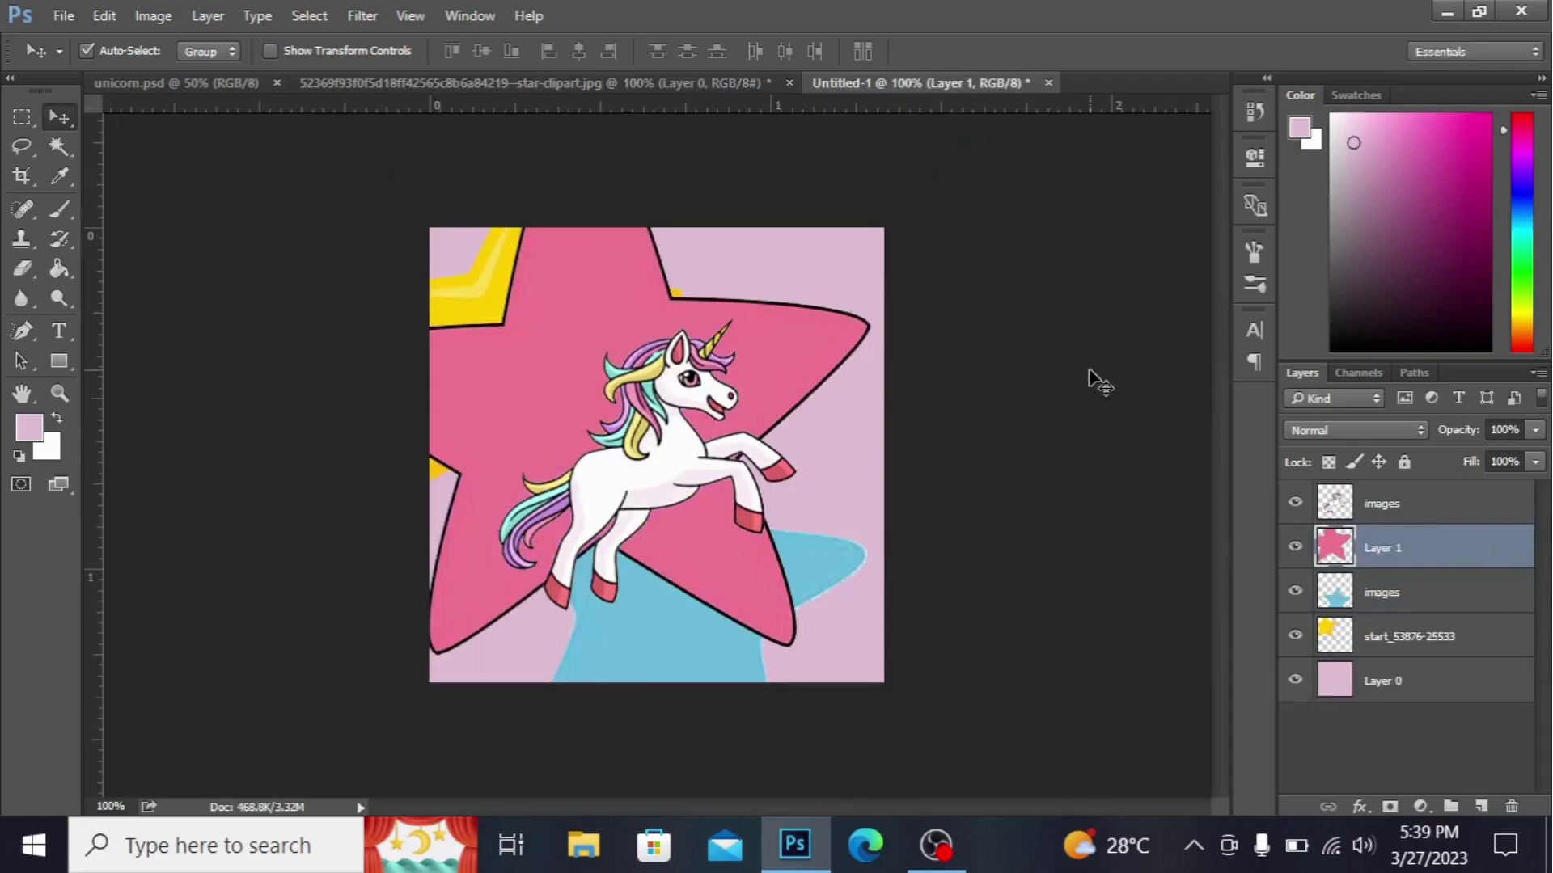
Step: Scale the pink star to under a third and place it in the upper-right corner
{"action": "key", "text": "ctrl+t"}
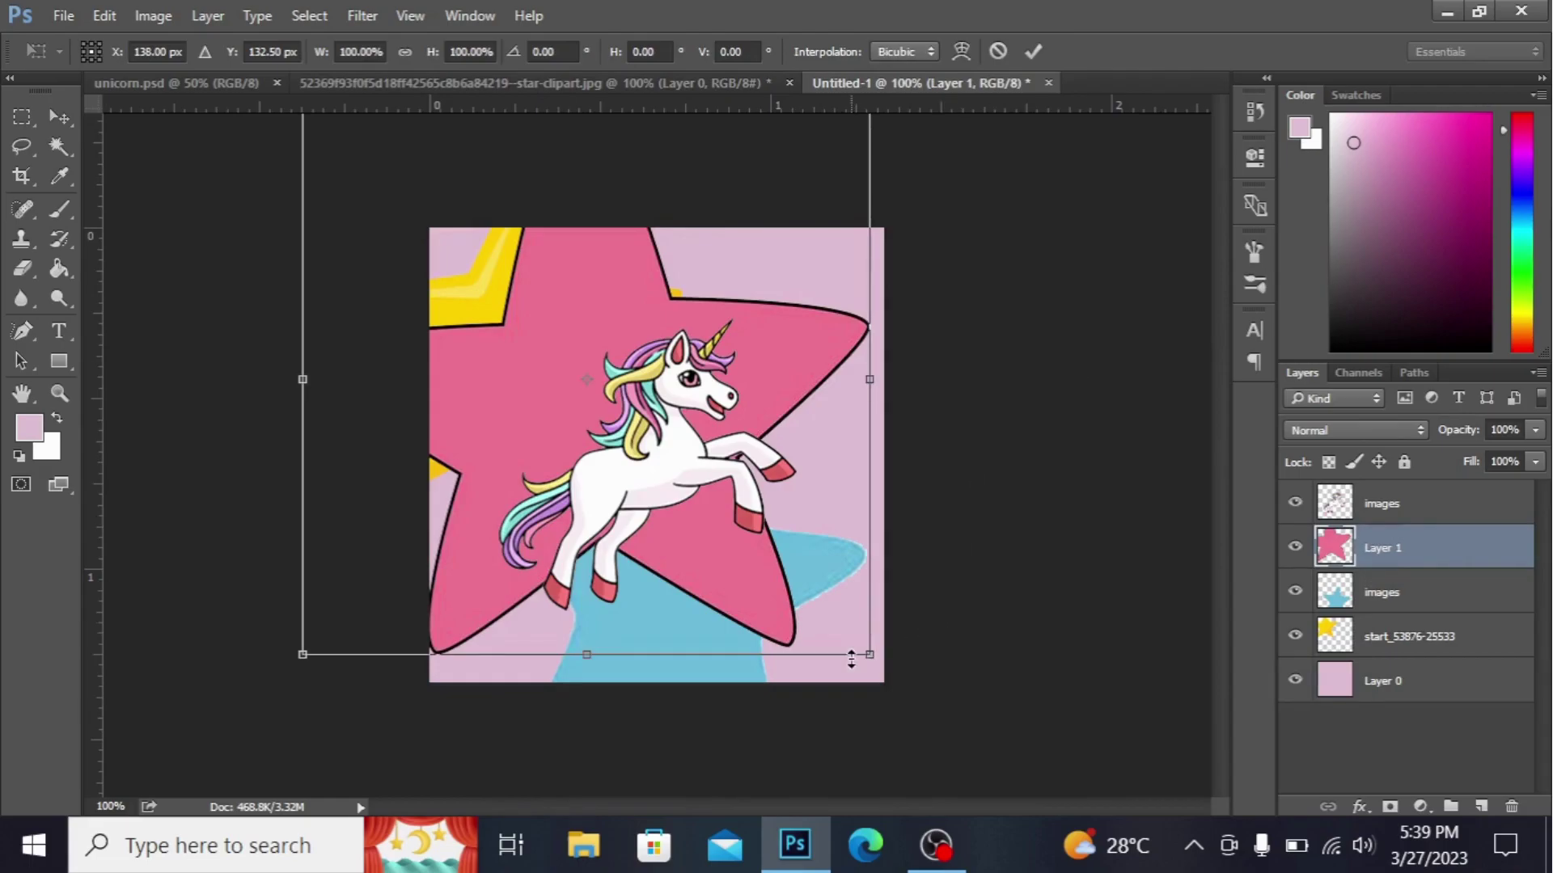
{"action": "left_click_drag", "start_coordinate": [870, 657], "coordinate": [676, 466]}
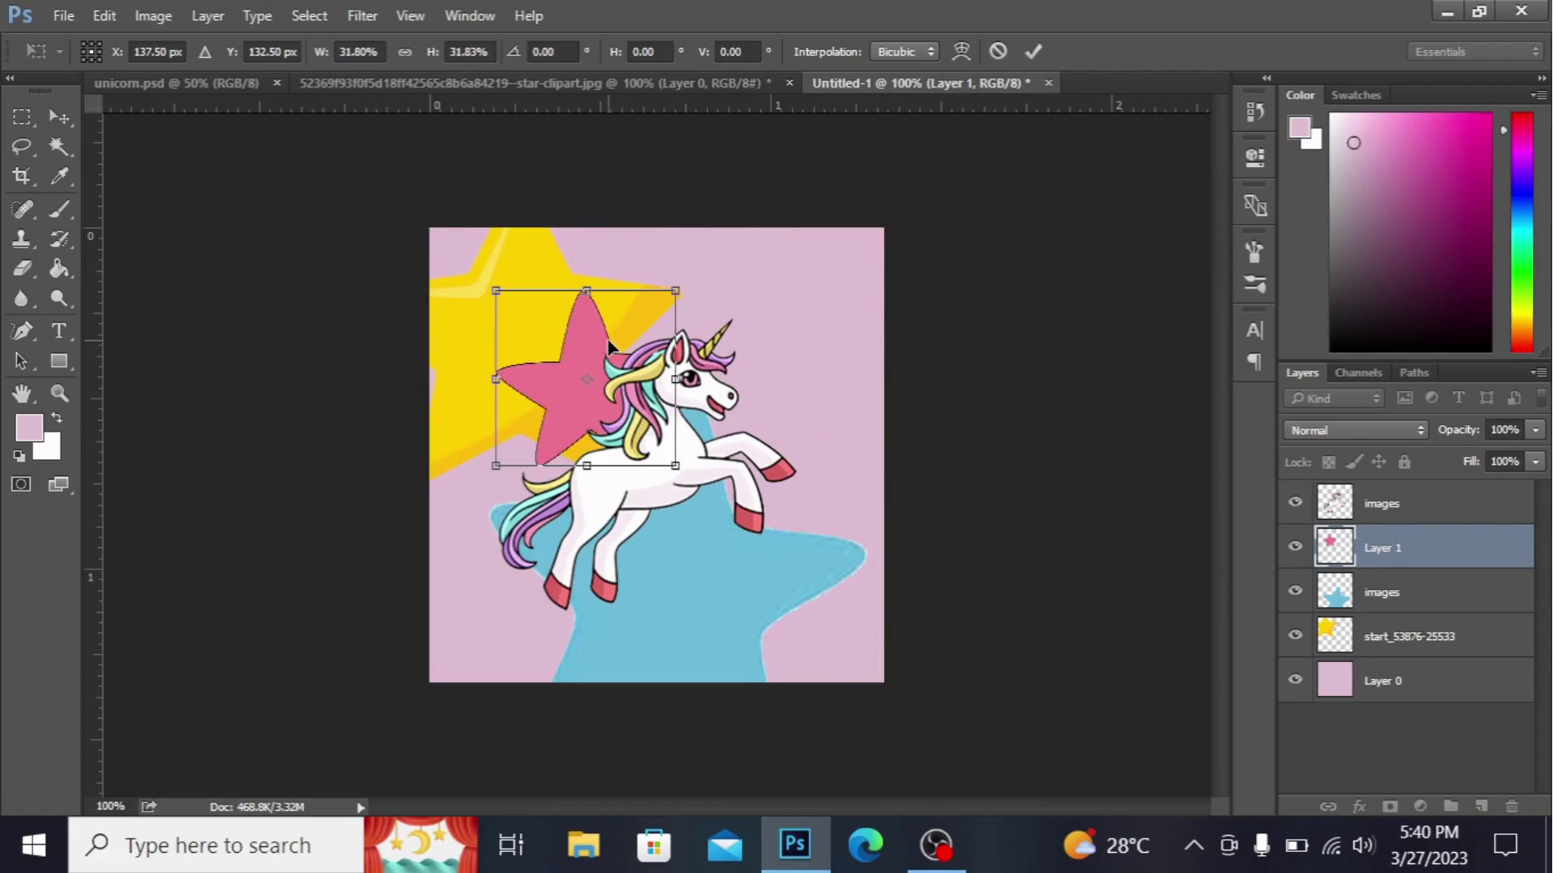
{"action": "left_click_drag", "start_coordinate": [608, 346], "coordinate": [816, 283]}
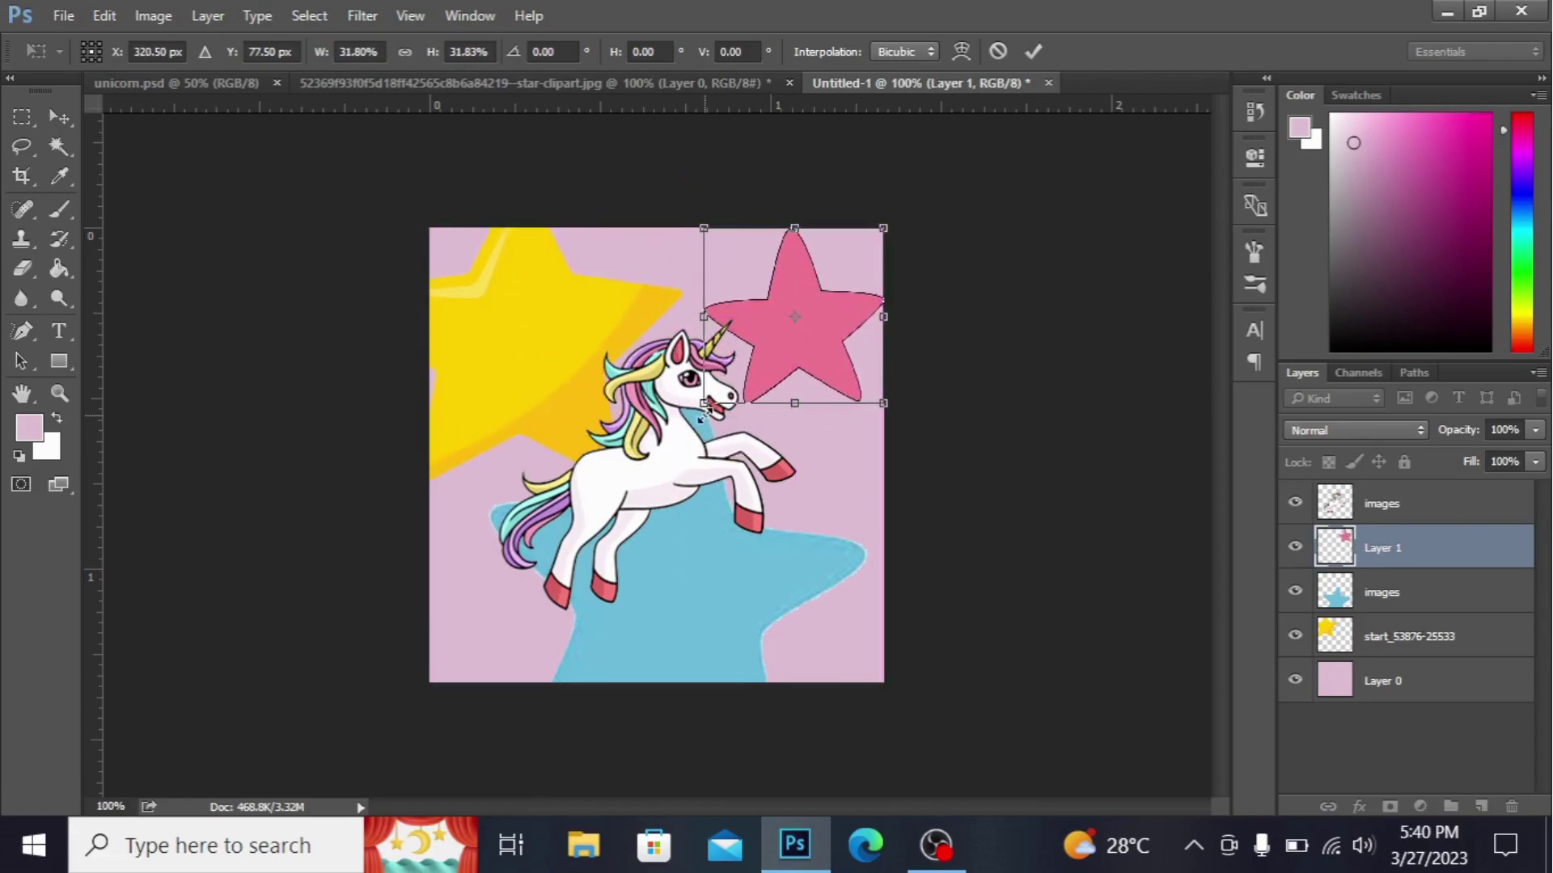
{"action": "left_click_drag", "start_coordinate": [704, 403], "coordinate": [745, 366]}
{"action": "key", "text": "Return"}
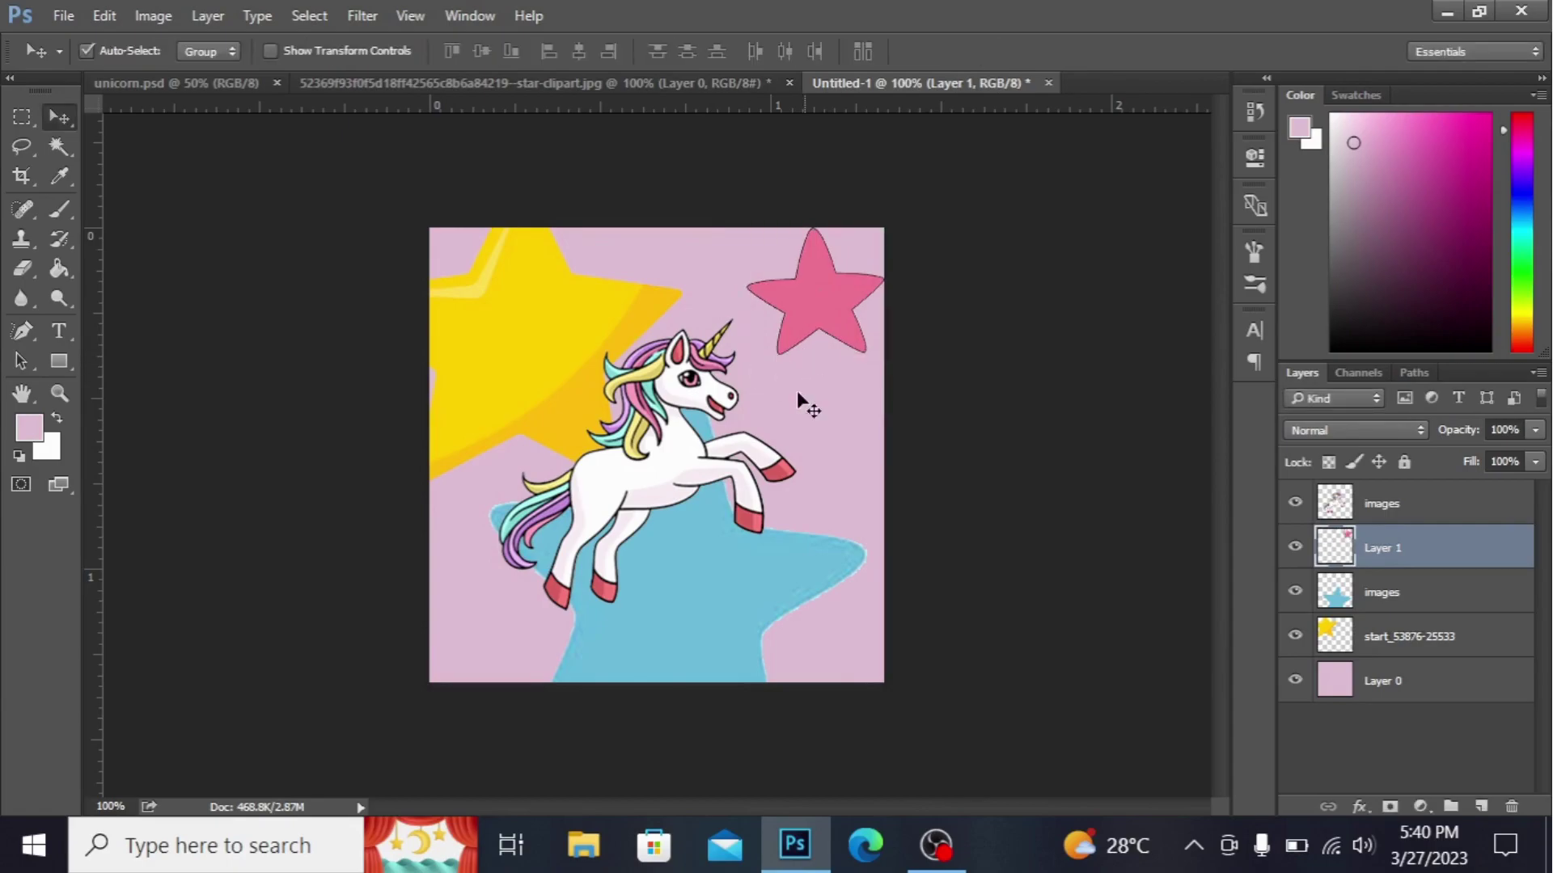
{"action": "left_click", "coordinate": [710, 574]}
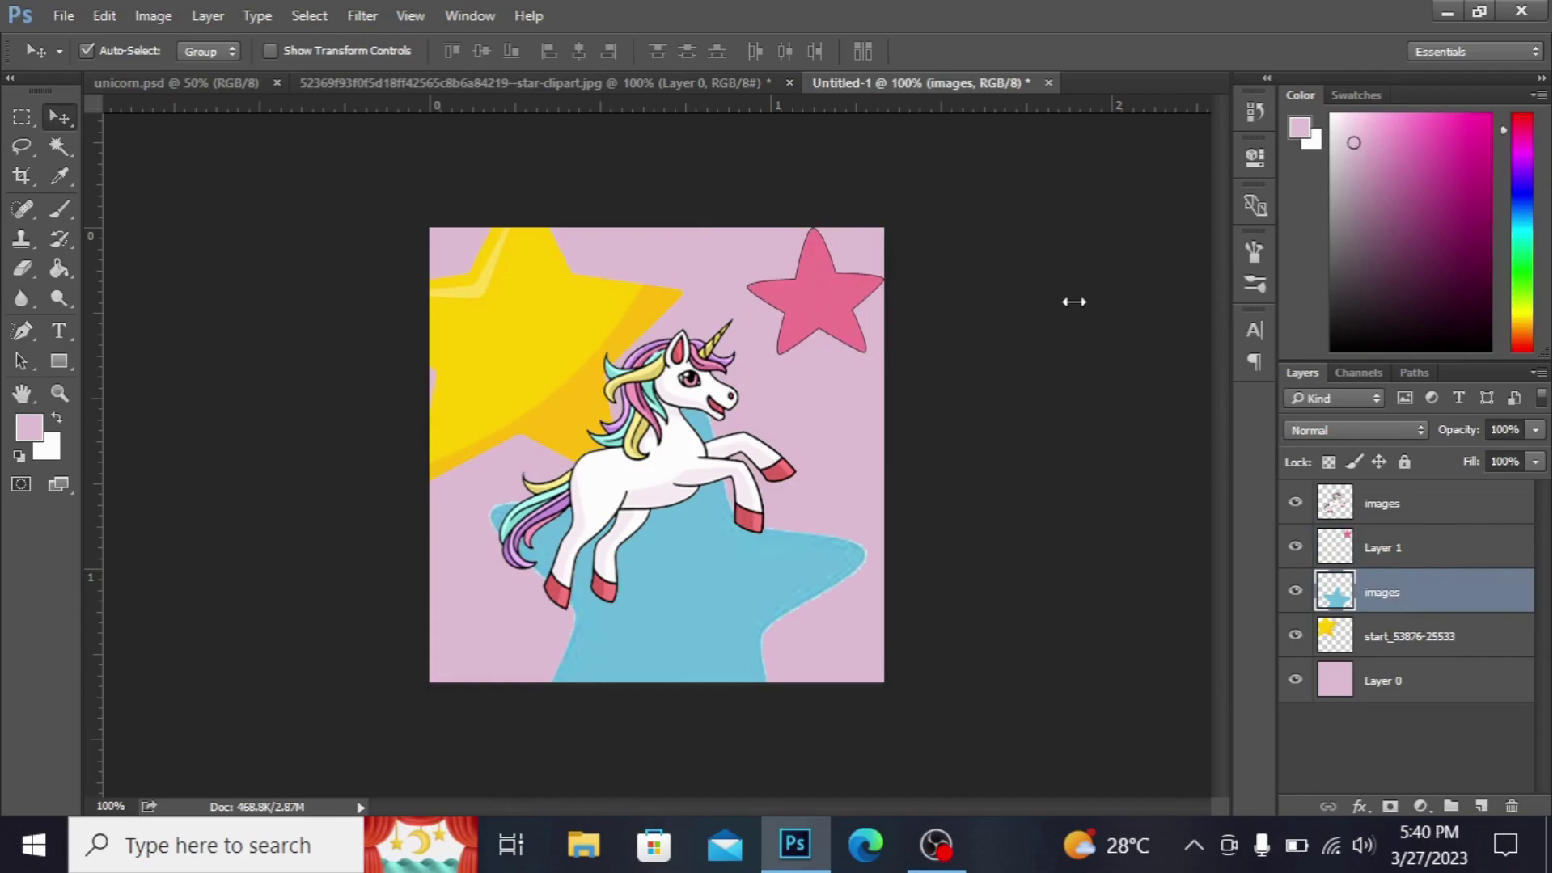
Step: Shrink the blue star to about a quarter, tilt it, and set it bottom-right
{"action": "key", "text": "ctrl+t"}
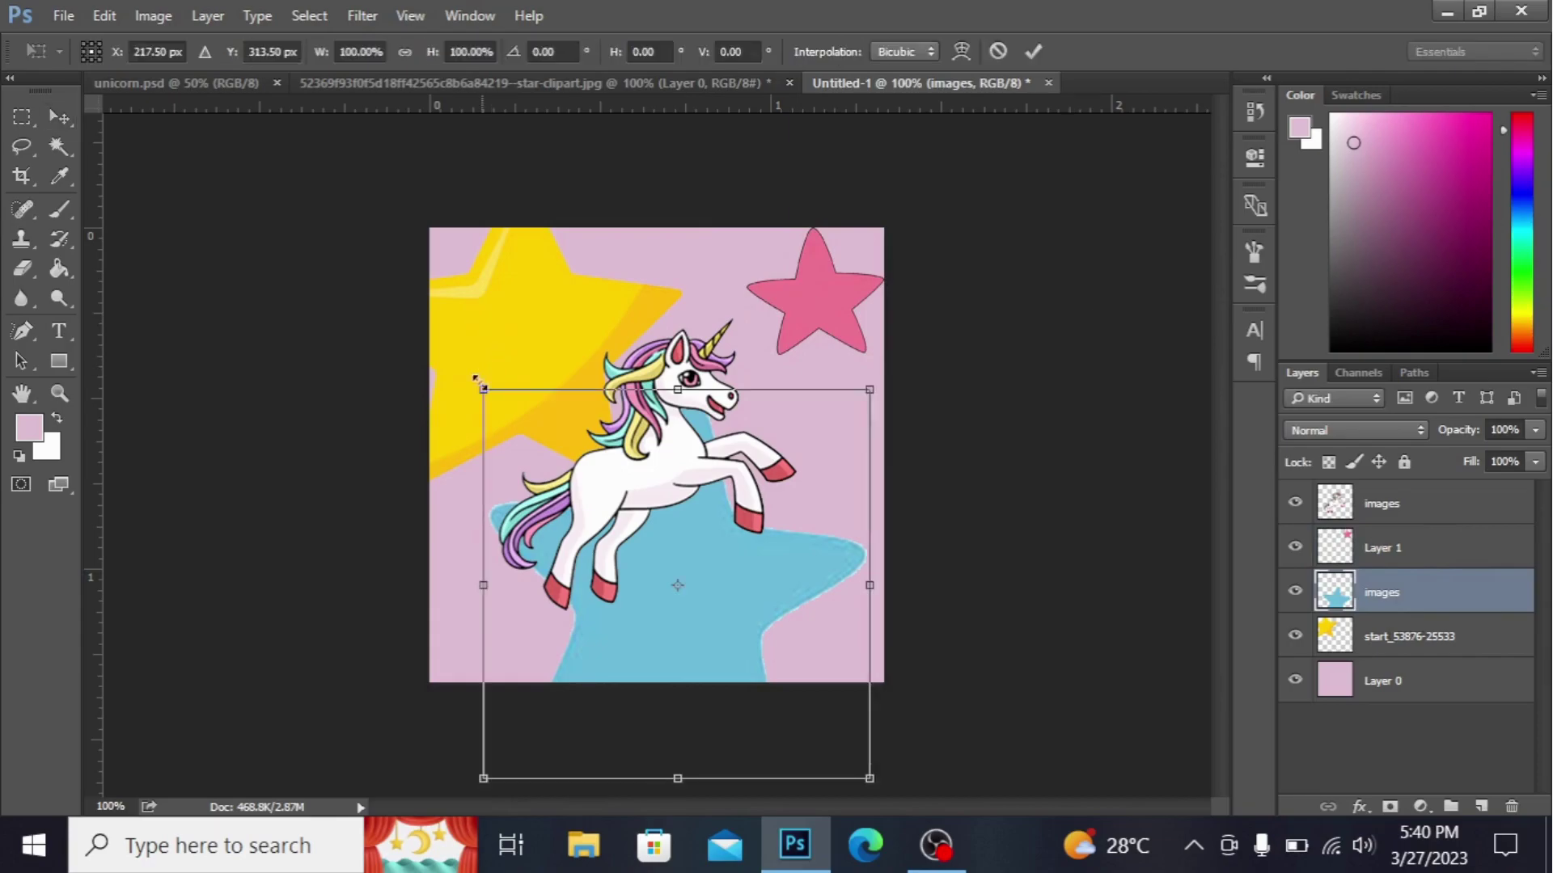
{"action": "mouse_move", "coordinate": [480, 385]}
{"action": "left_mouse_down"}
{"action": "mouse_move", "coordinate": [659, 497]}
{"action": "mouse_move", "coordinate": [715, 502]}
{"action": "left_mouse_up"}
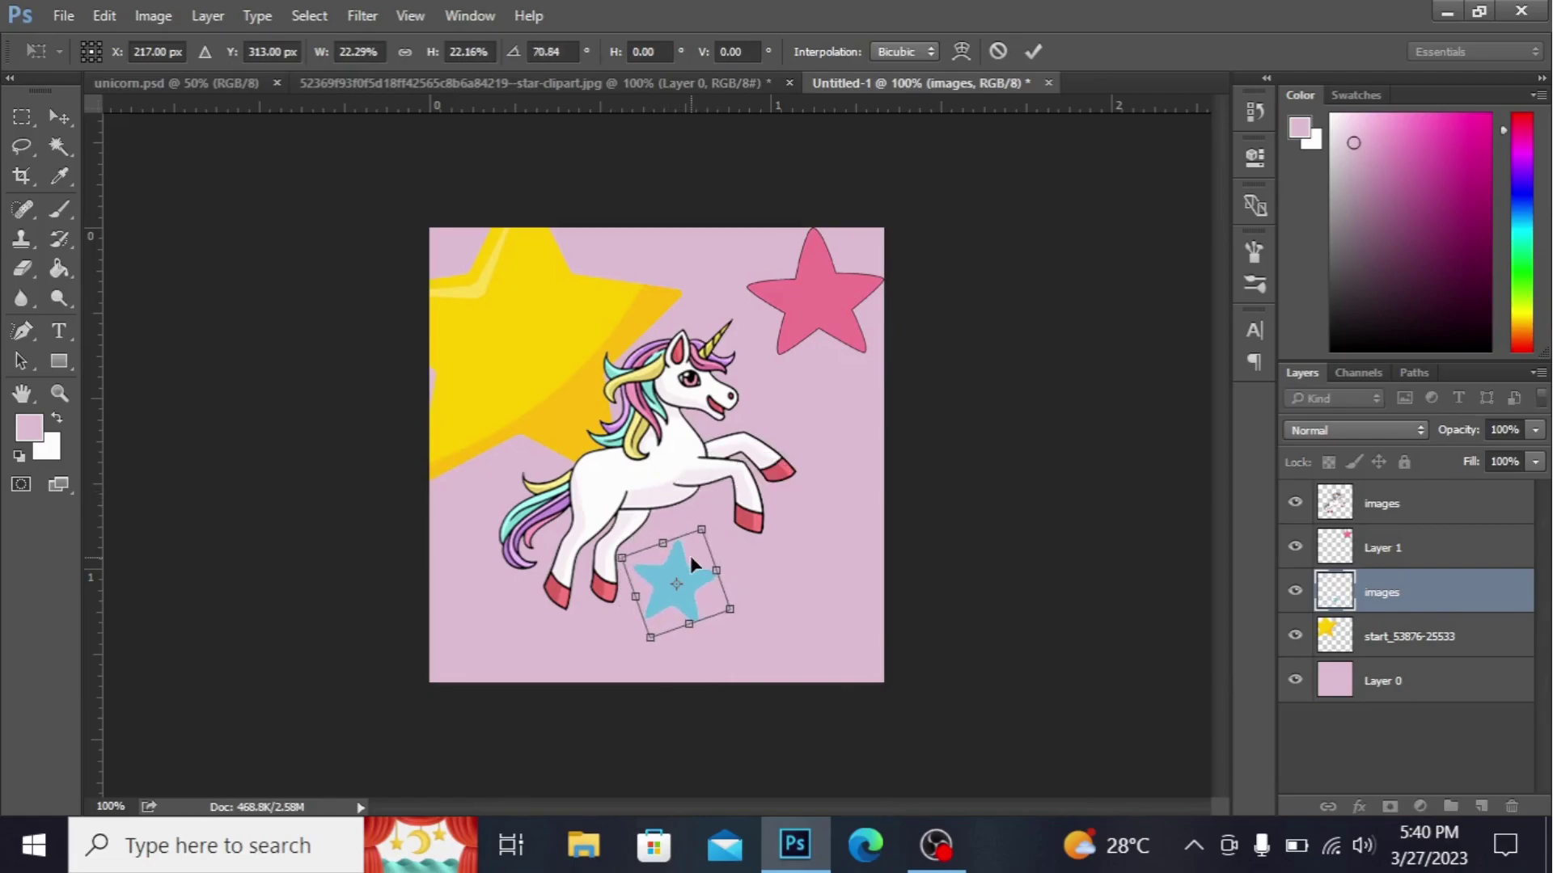
{"action": "left_click_drag", "start_coordinate": [691, 561], "coordinate": [838, 603]}
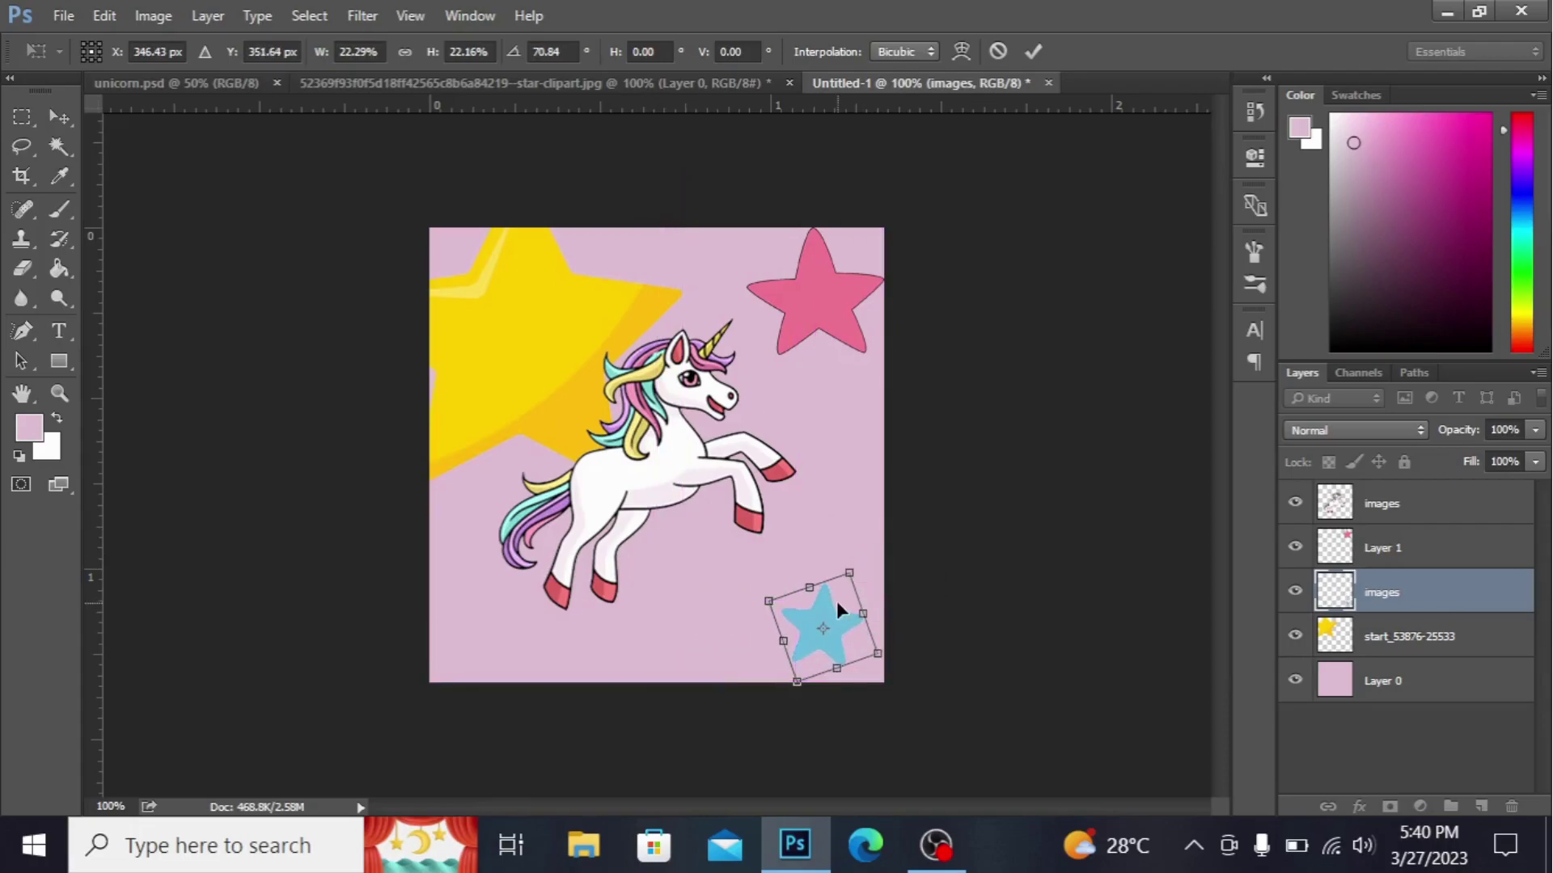
{"action": "key", "text": "Return"}
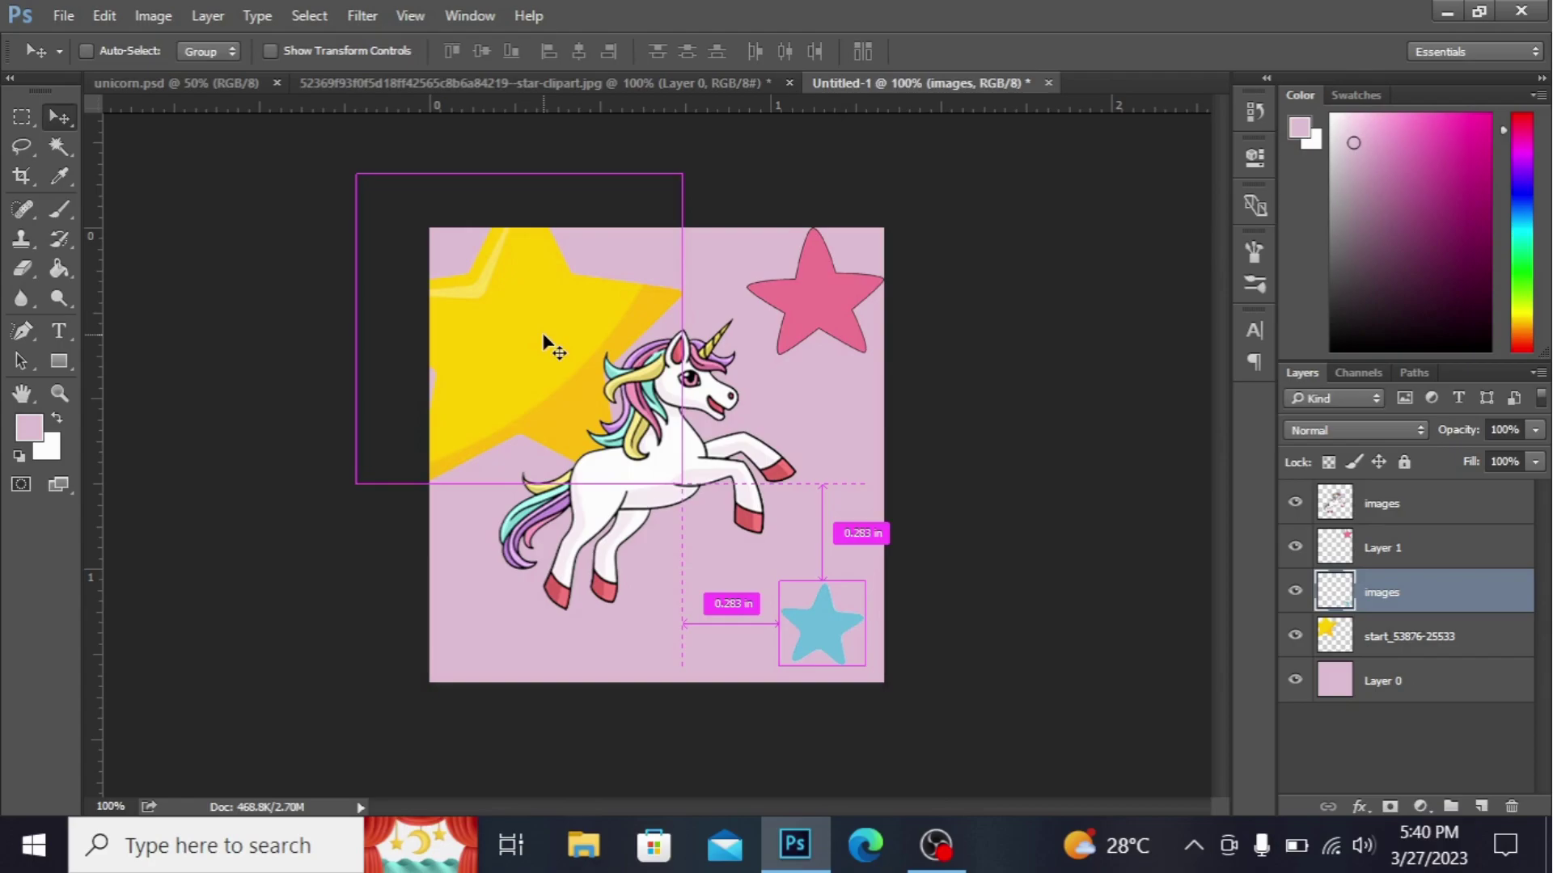
{"action": "key", "text": "ctrl+t"}
Step: Shrink the yellow star to under half size and tilt it about 43 degrees
{"action": "key", "text": "Return"}
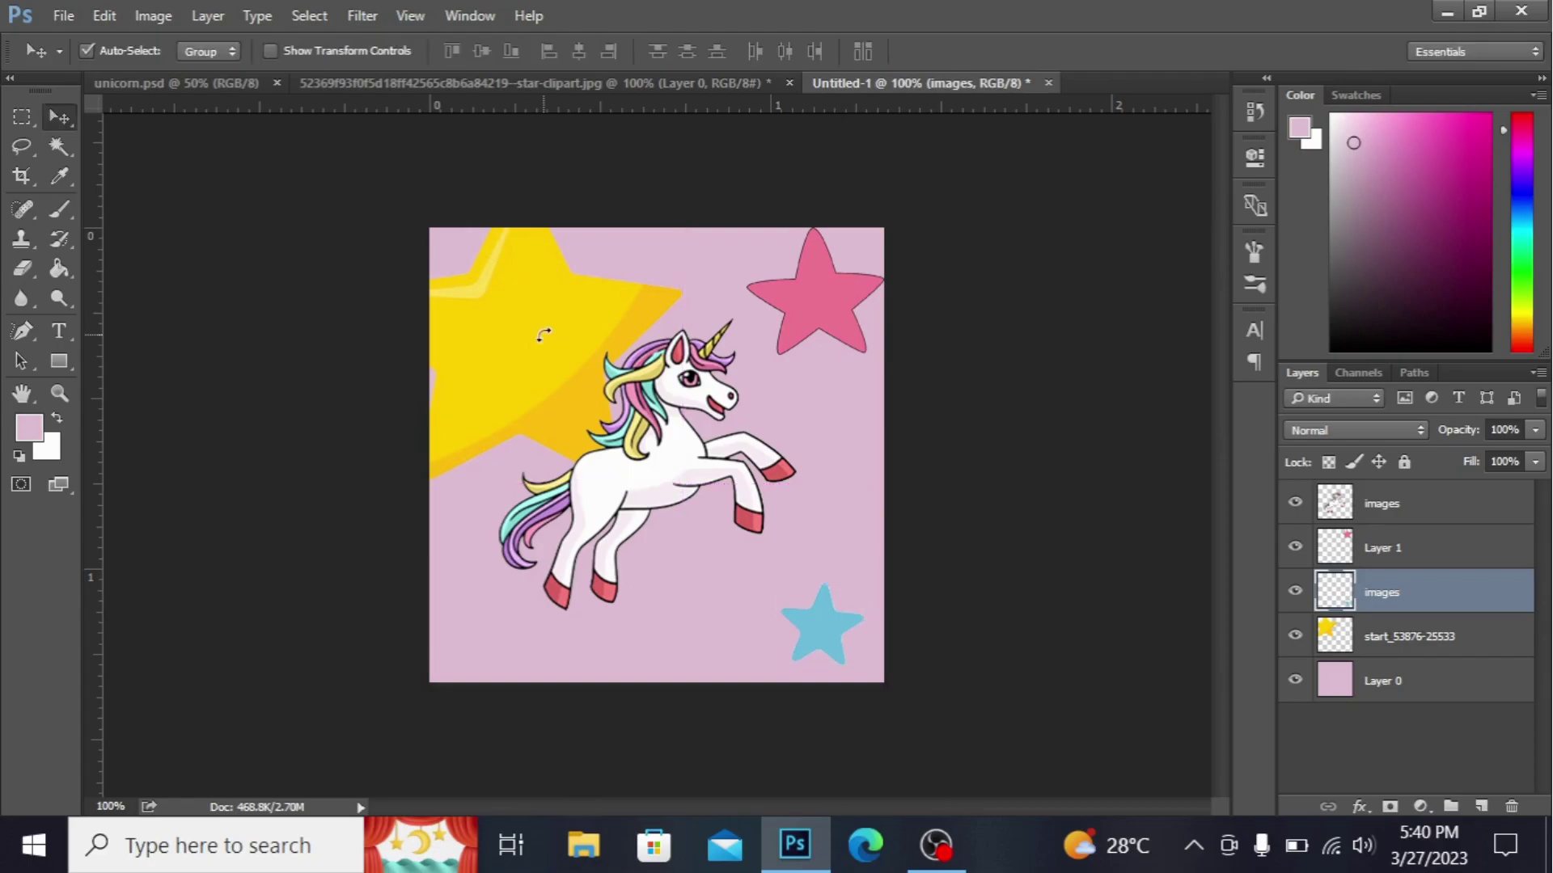
{"action": "left_click", "coordinate": [521, 332]}
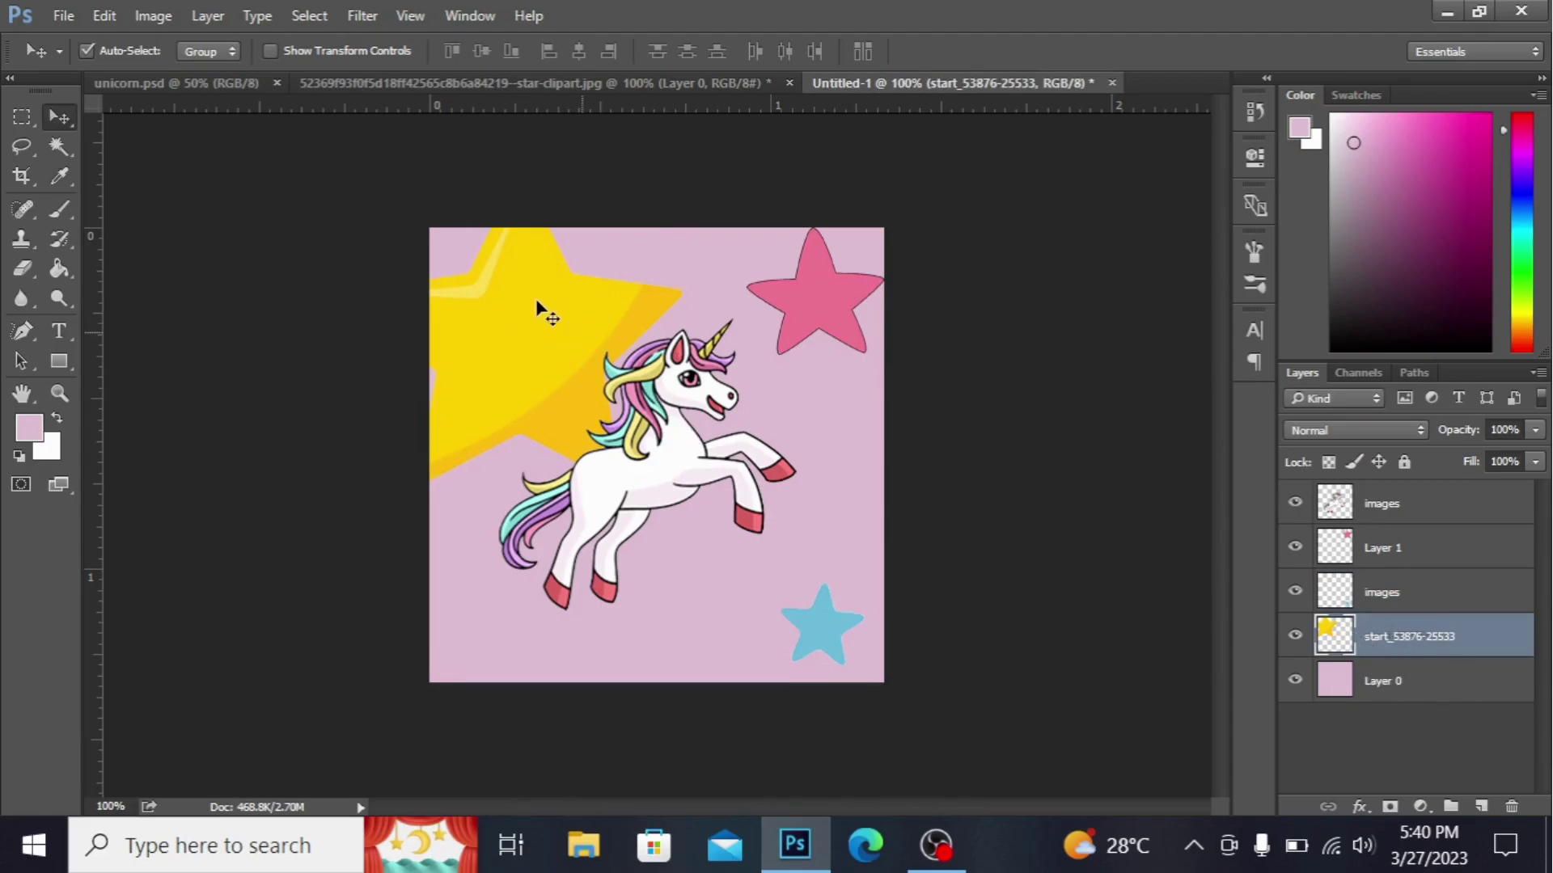
{"action": "key", "text": "ctrl+t"}
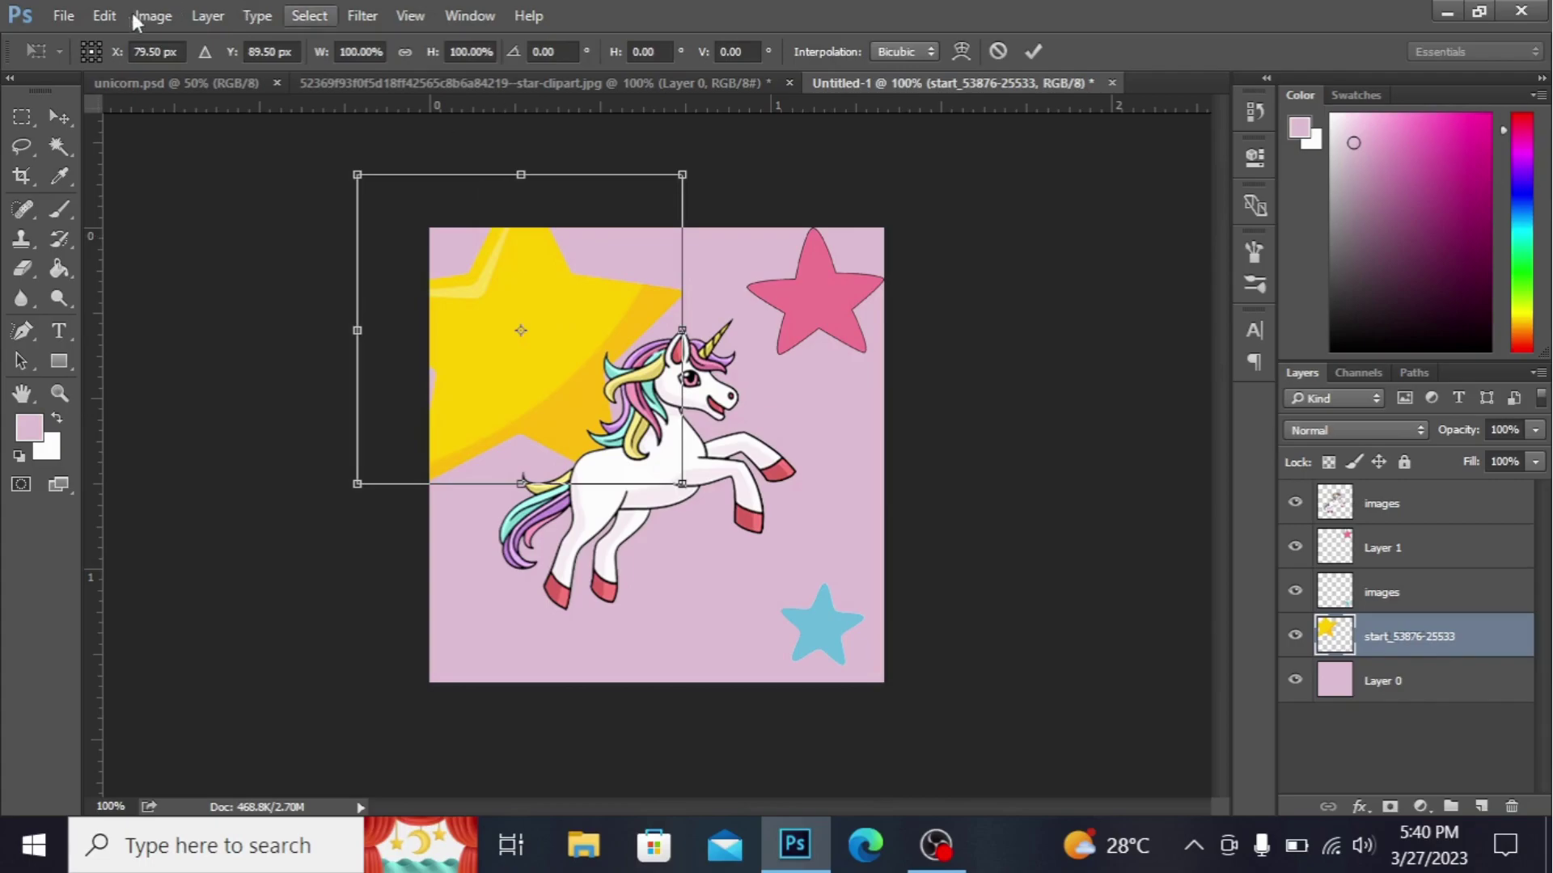
{"action": "left_click_drag", "start_coordinate": [676, 479], "coordinate": [590, 393]}
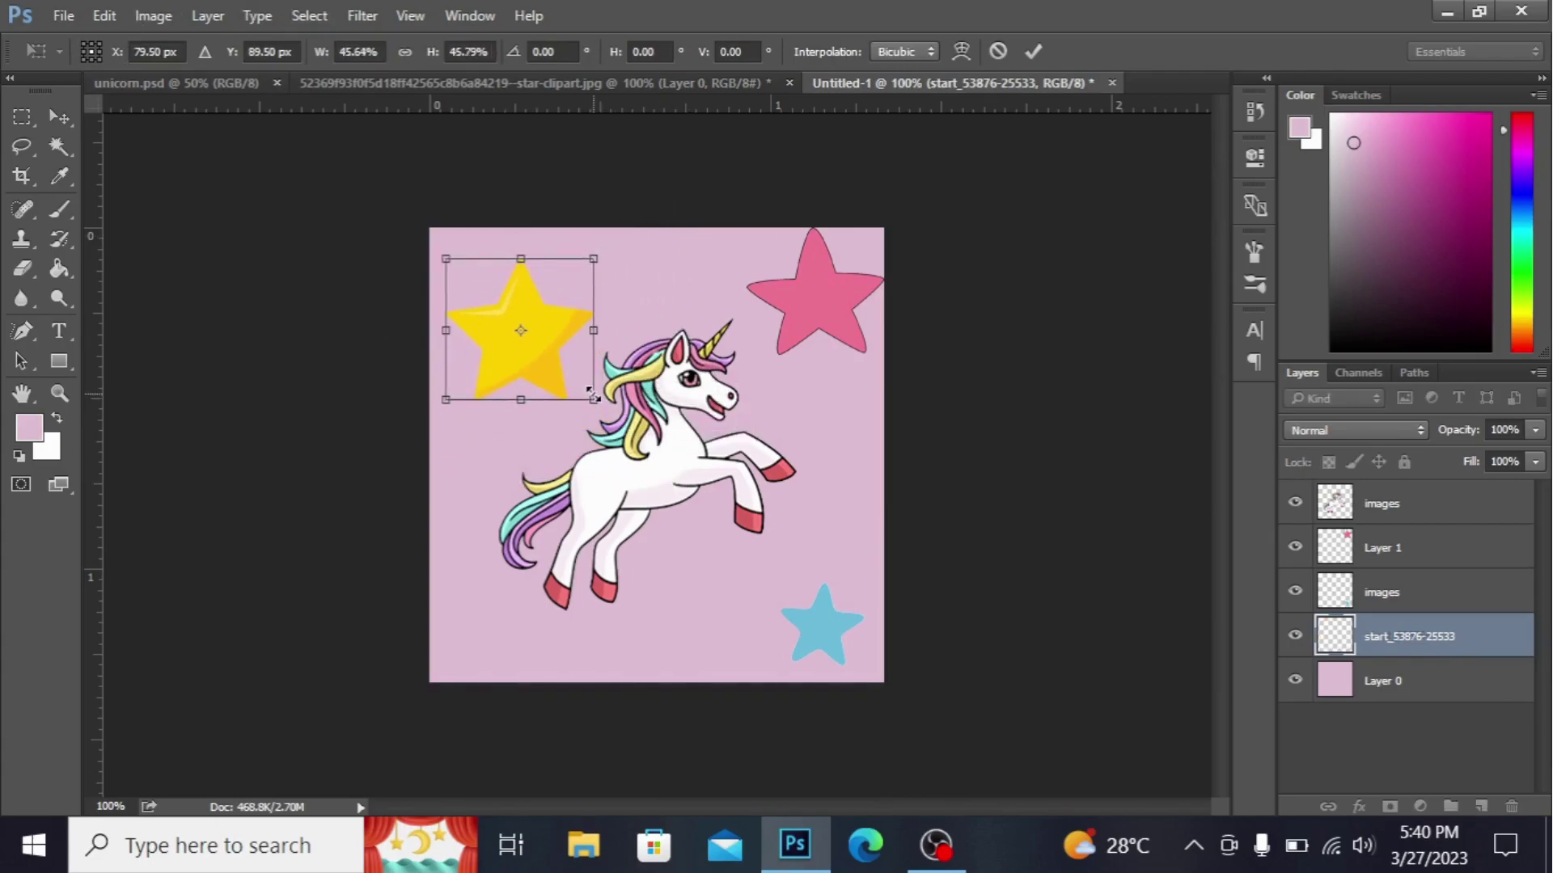
{"action": "left_click_drag", "start_coordinate": [601, 421], "coordinate": [661, 343]}
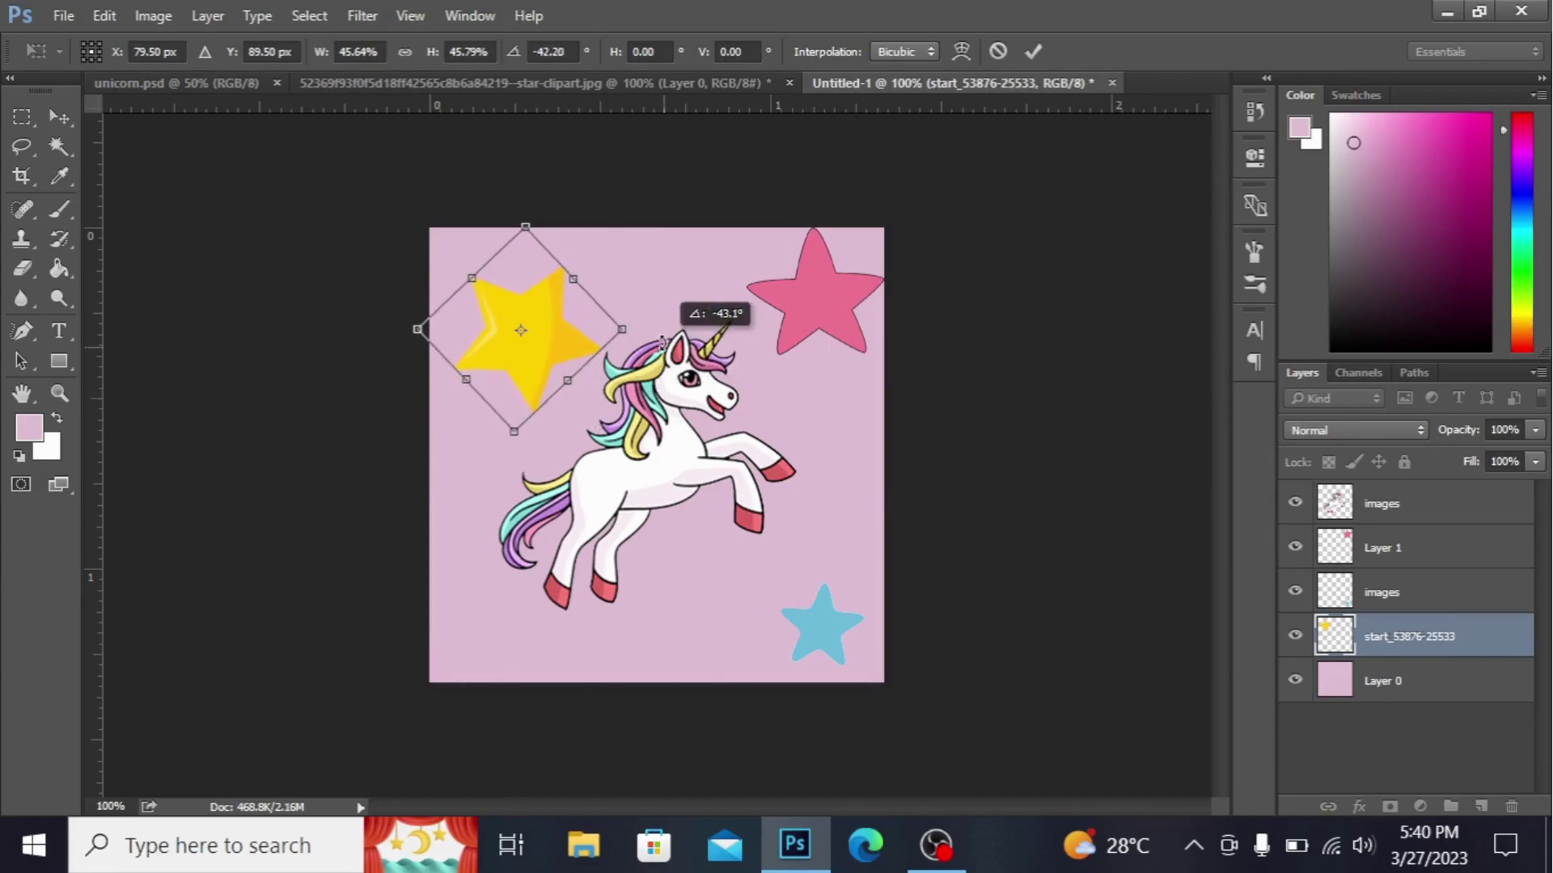
{"action": "key", "text": "Return"}
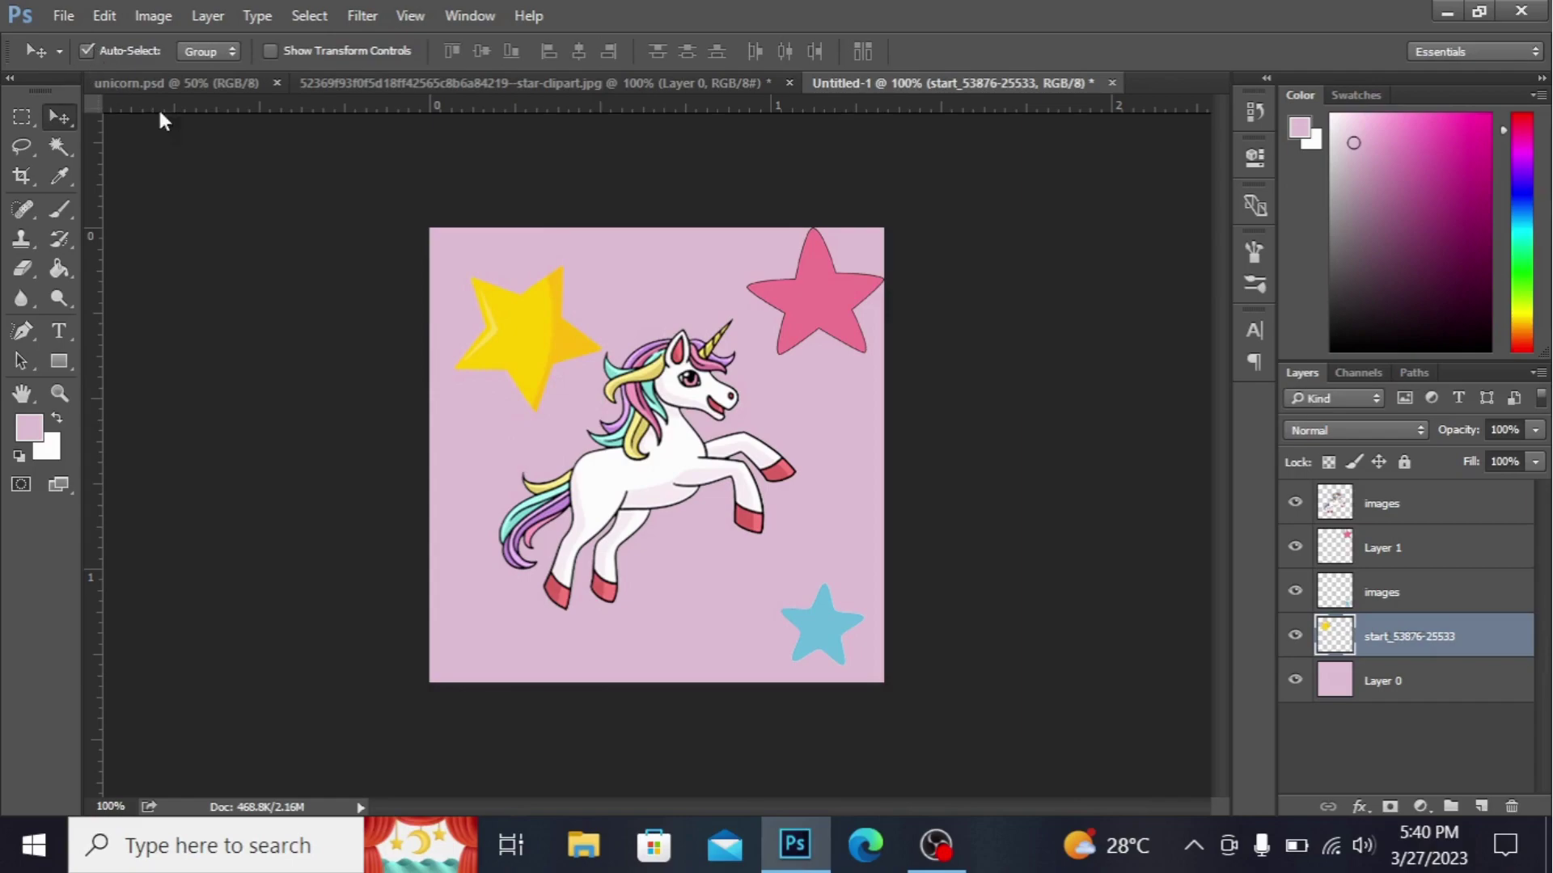
Step: Move the yellow star into the top-left corner and shrink it to about 61%
{"action": "left_click_drag", "start_coordinate": [507, 341], "coordinate": [477, 306]}
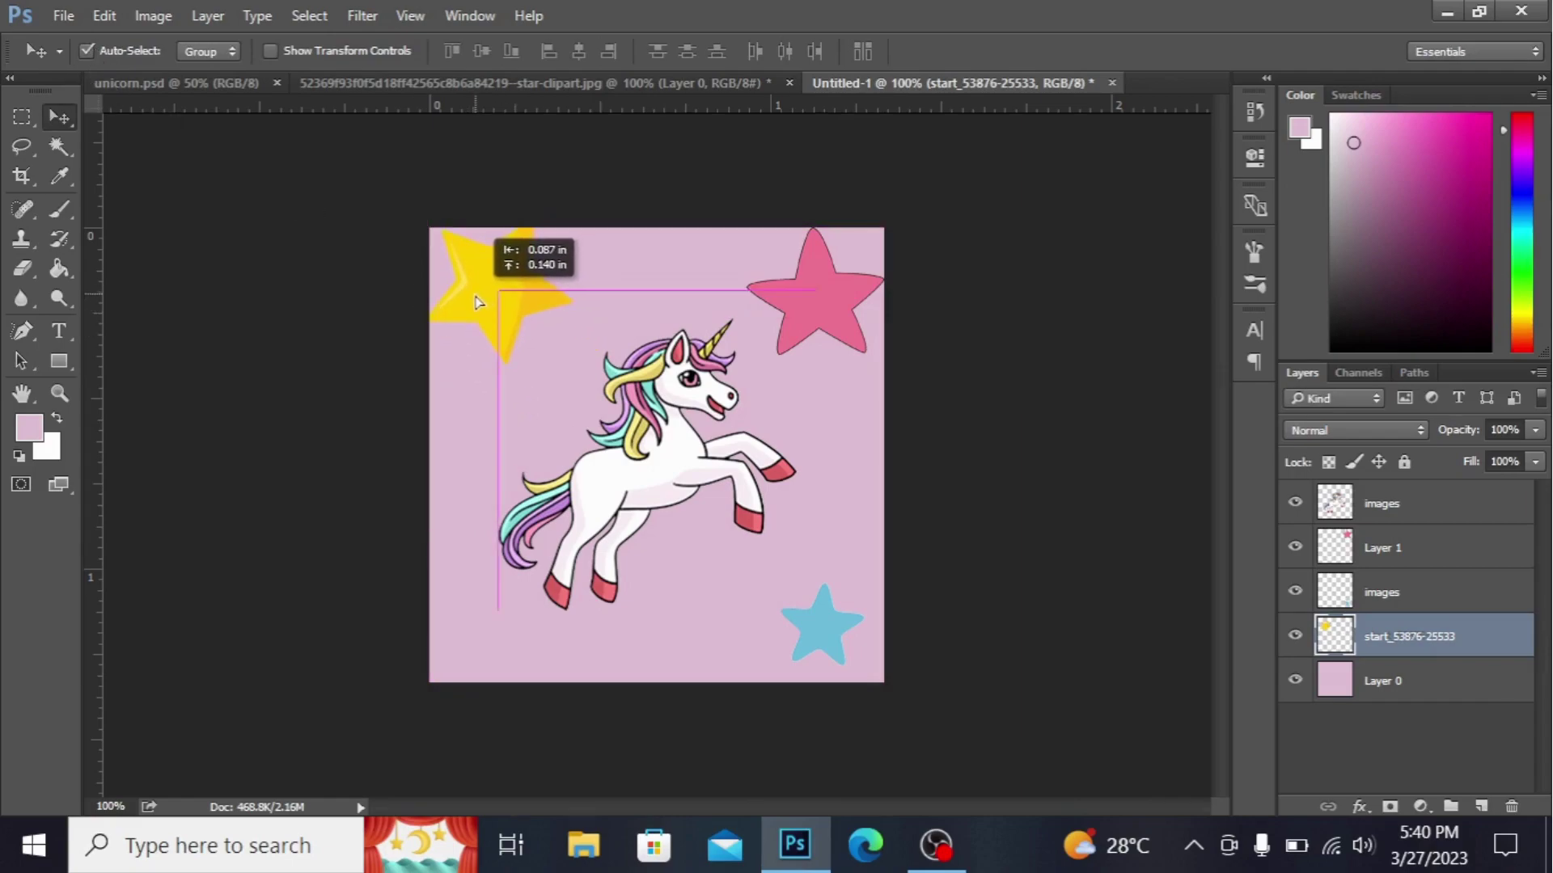
{"action": "key", "text": "ctrl+t"}
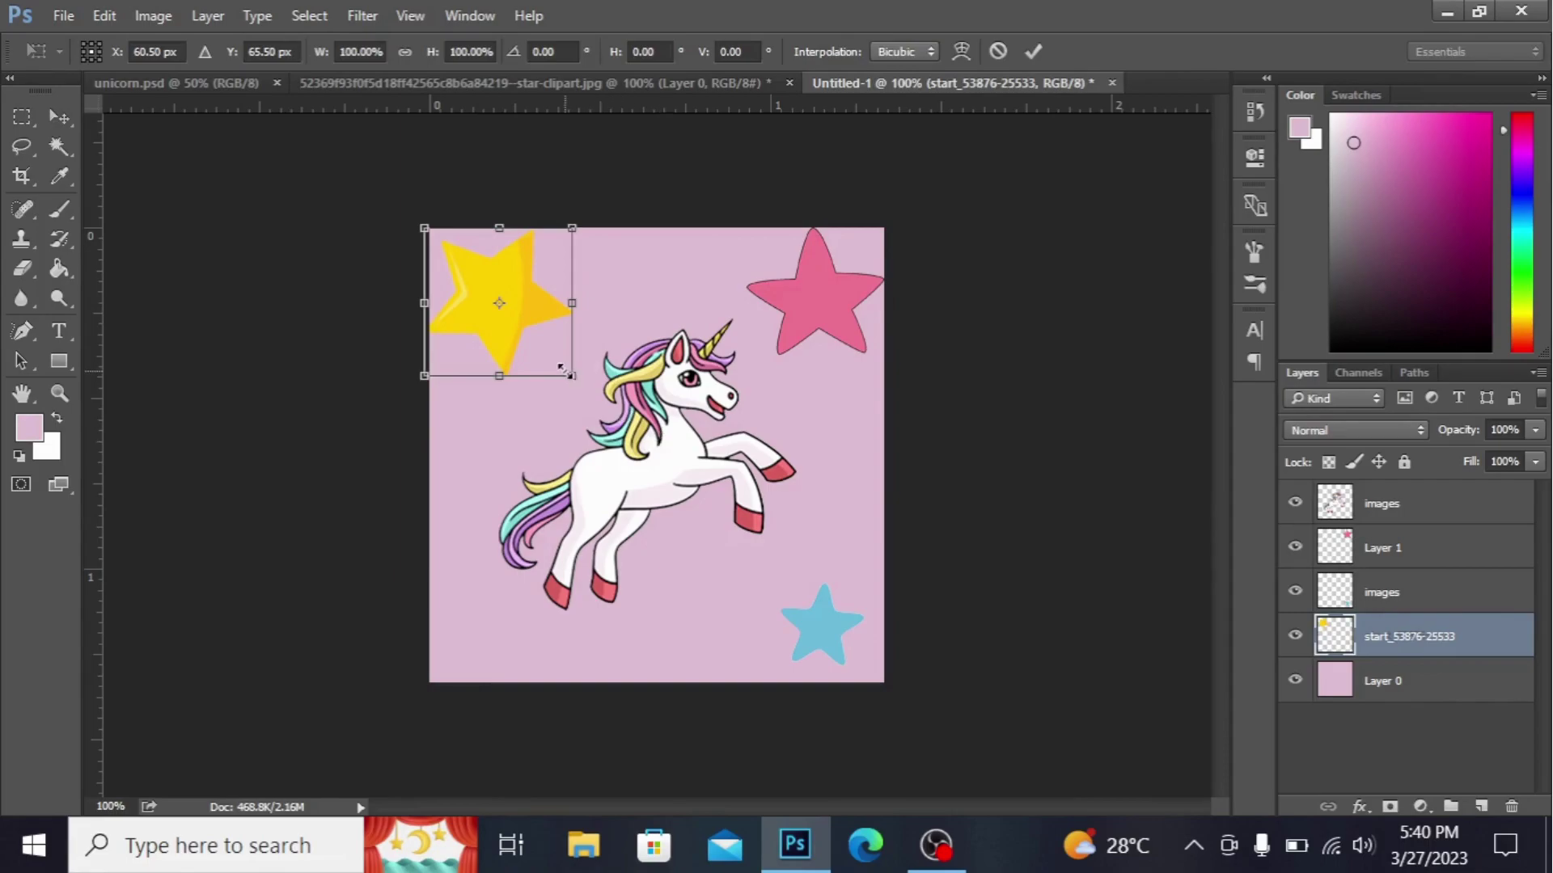
{"action": "left_click_drag", "start_coordinate": [560, 368], "coordinate": [476, 287]}
{"action": "key", "text": "Return"}
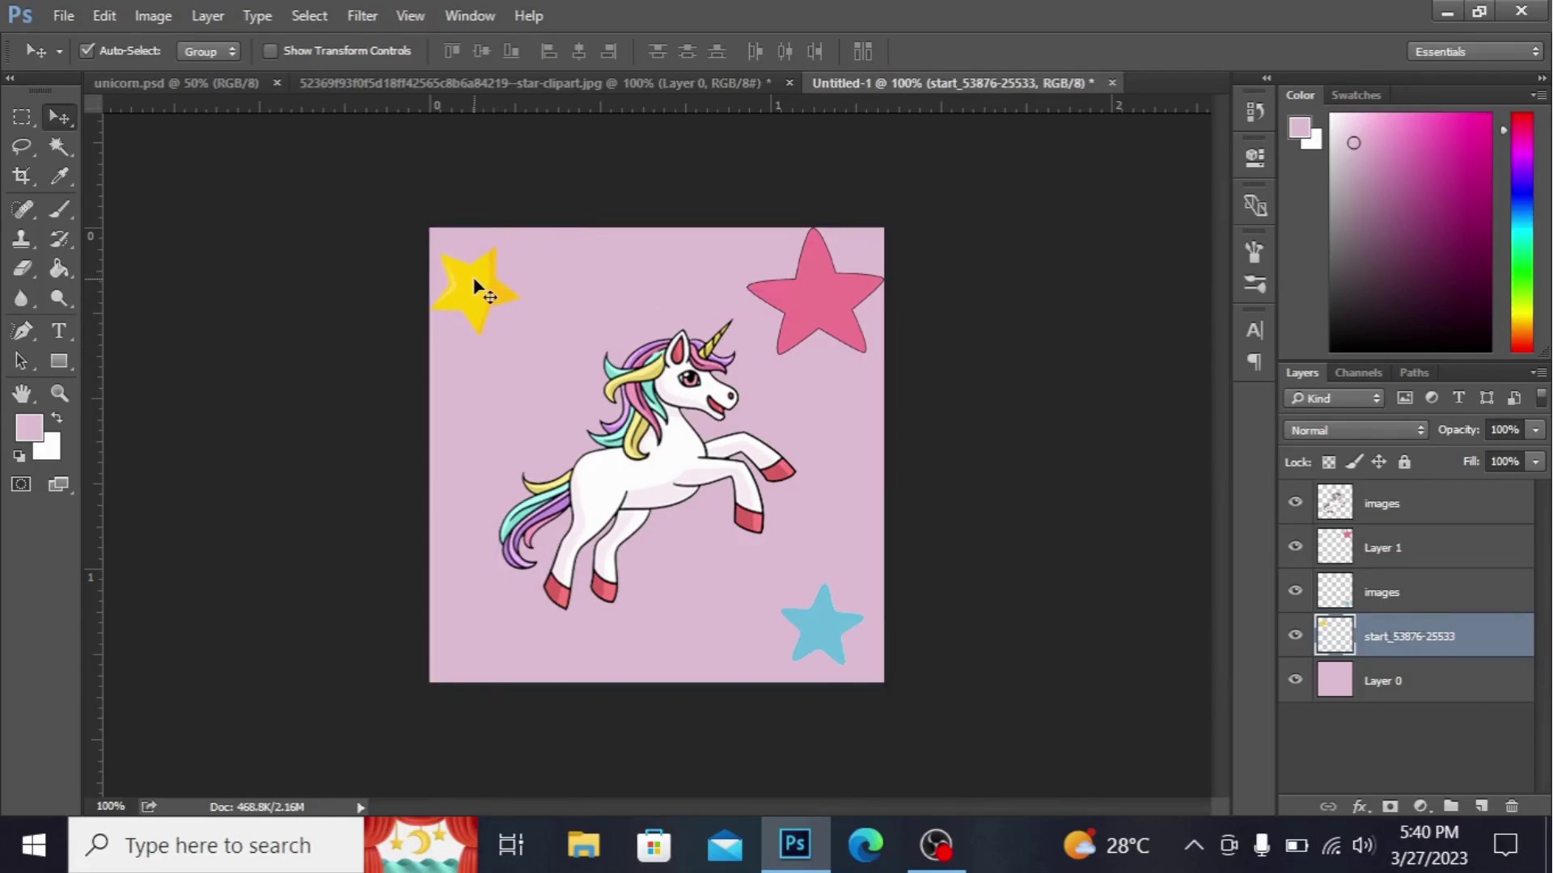
Step: Duplicate the yellow star, shrink the copy to about 62%, and place it beside the unicorn's head
{"action": "left_click_drag", "start_coordinate": [476, 283], "coordinate": [608, 284], "text": "alt"}
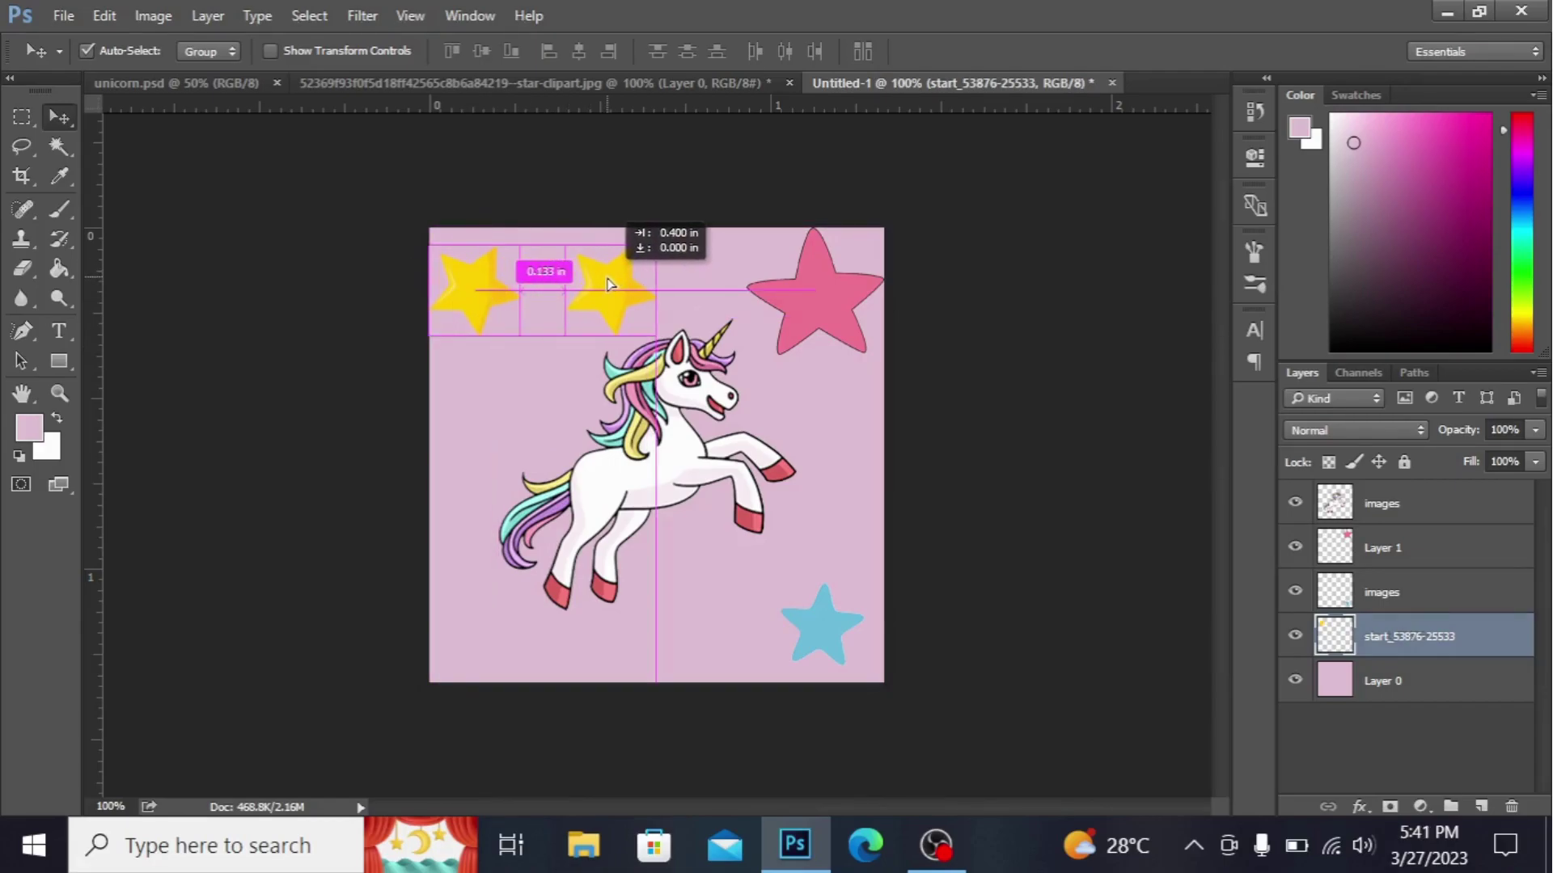
{"action": "key", "text": "ctrl+t"}
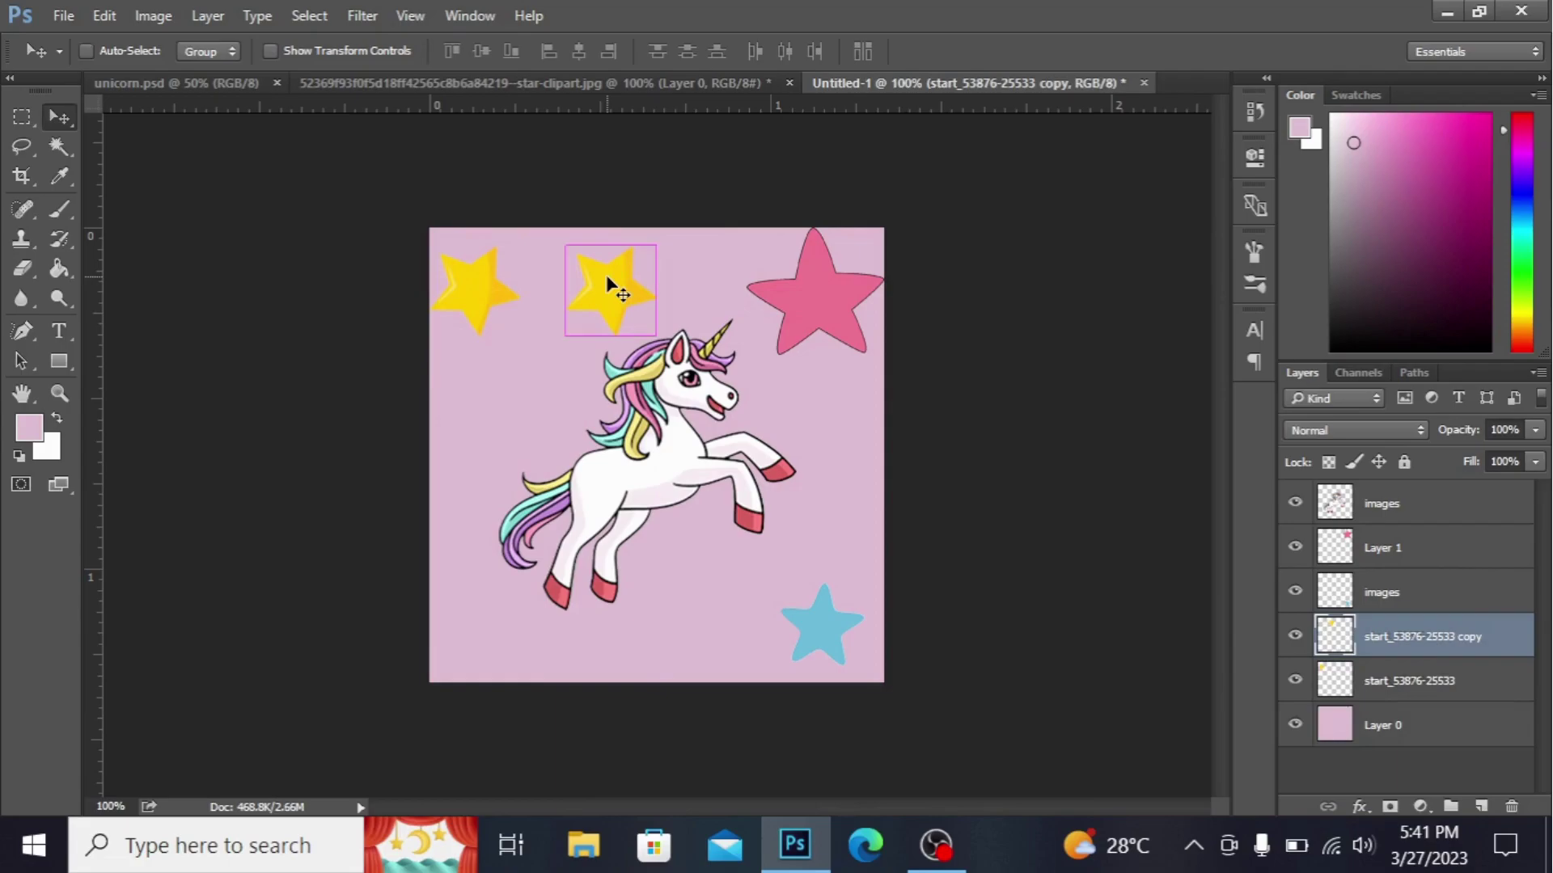
{"action": "left_click_drag", "start_coordinate": [566, 336], "coordinate": [589, 318]}
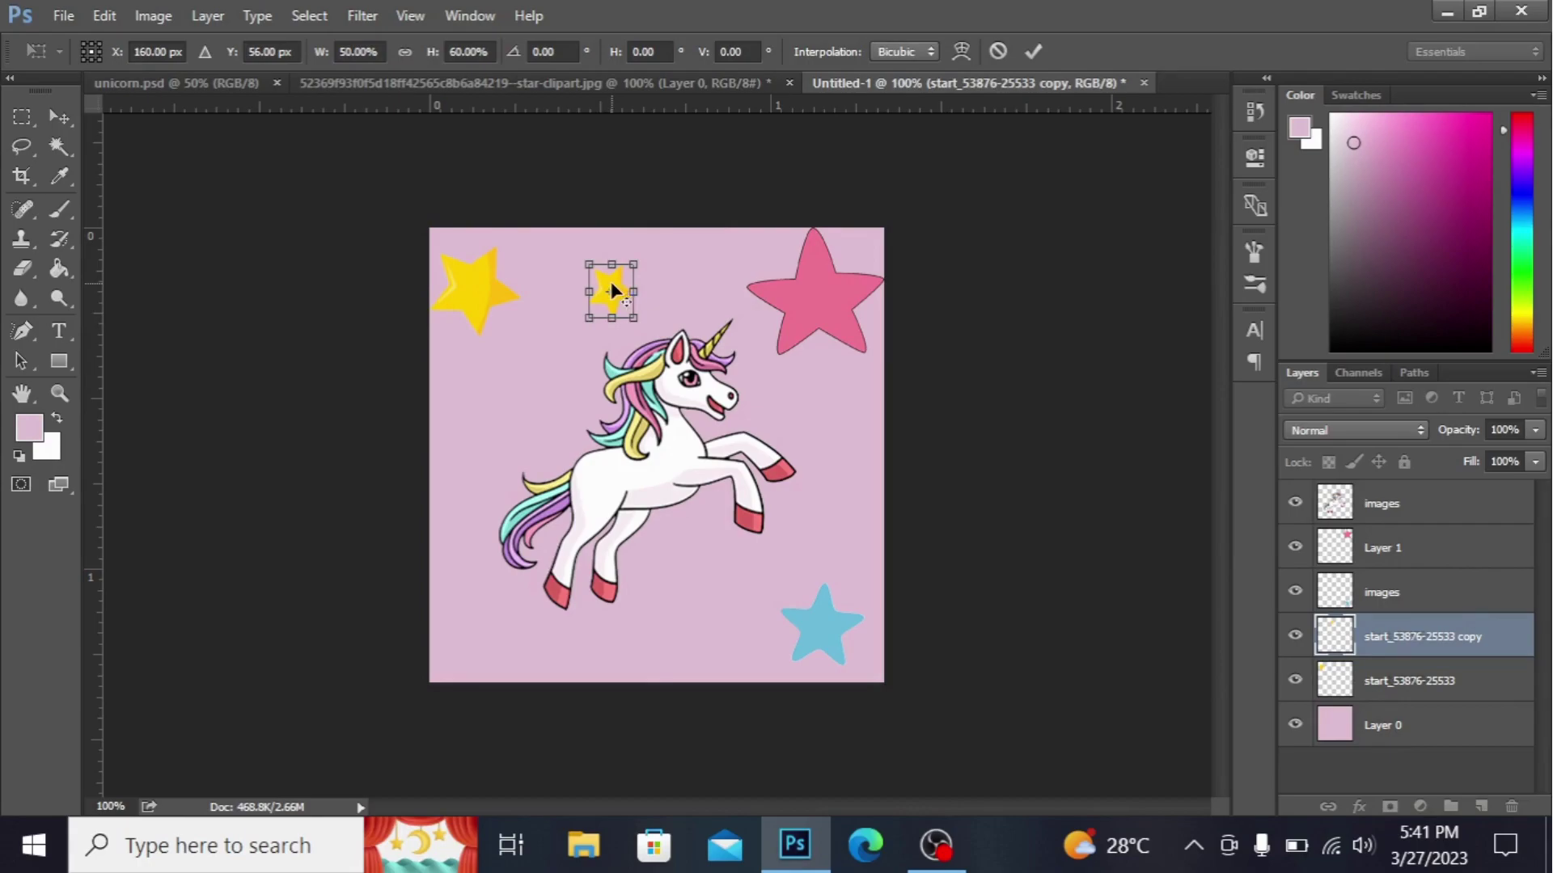
{"action": "key", "text": "Return"}
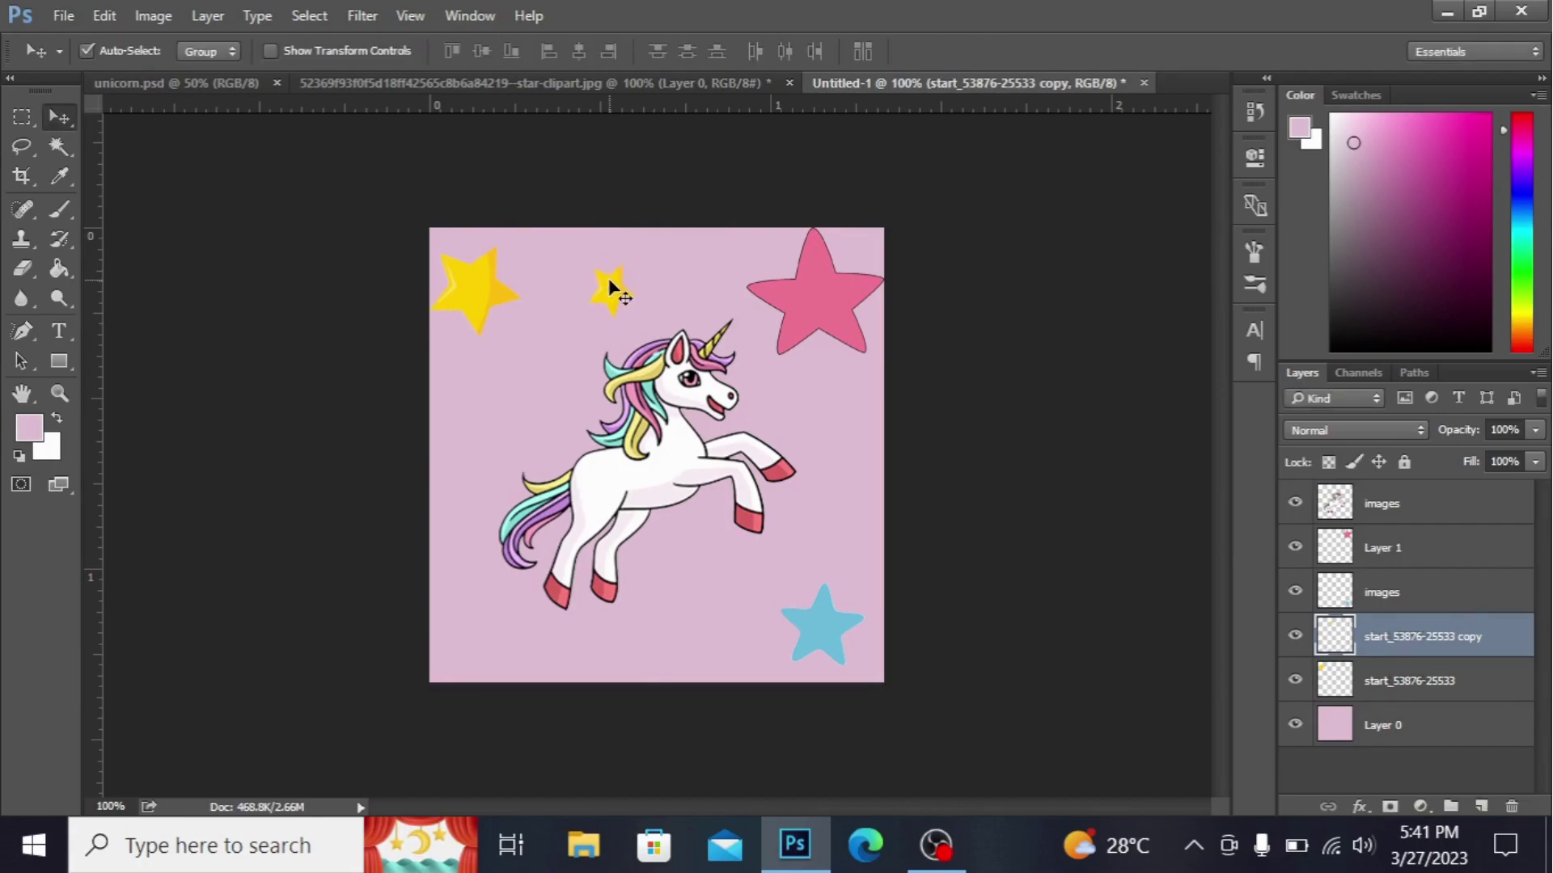
{"action": "key", "text": "ctrl+z"}
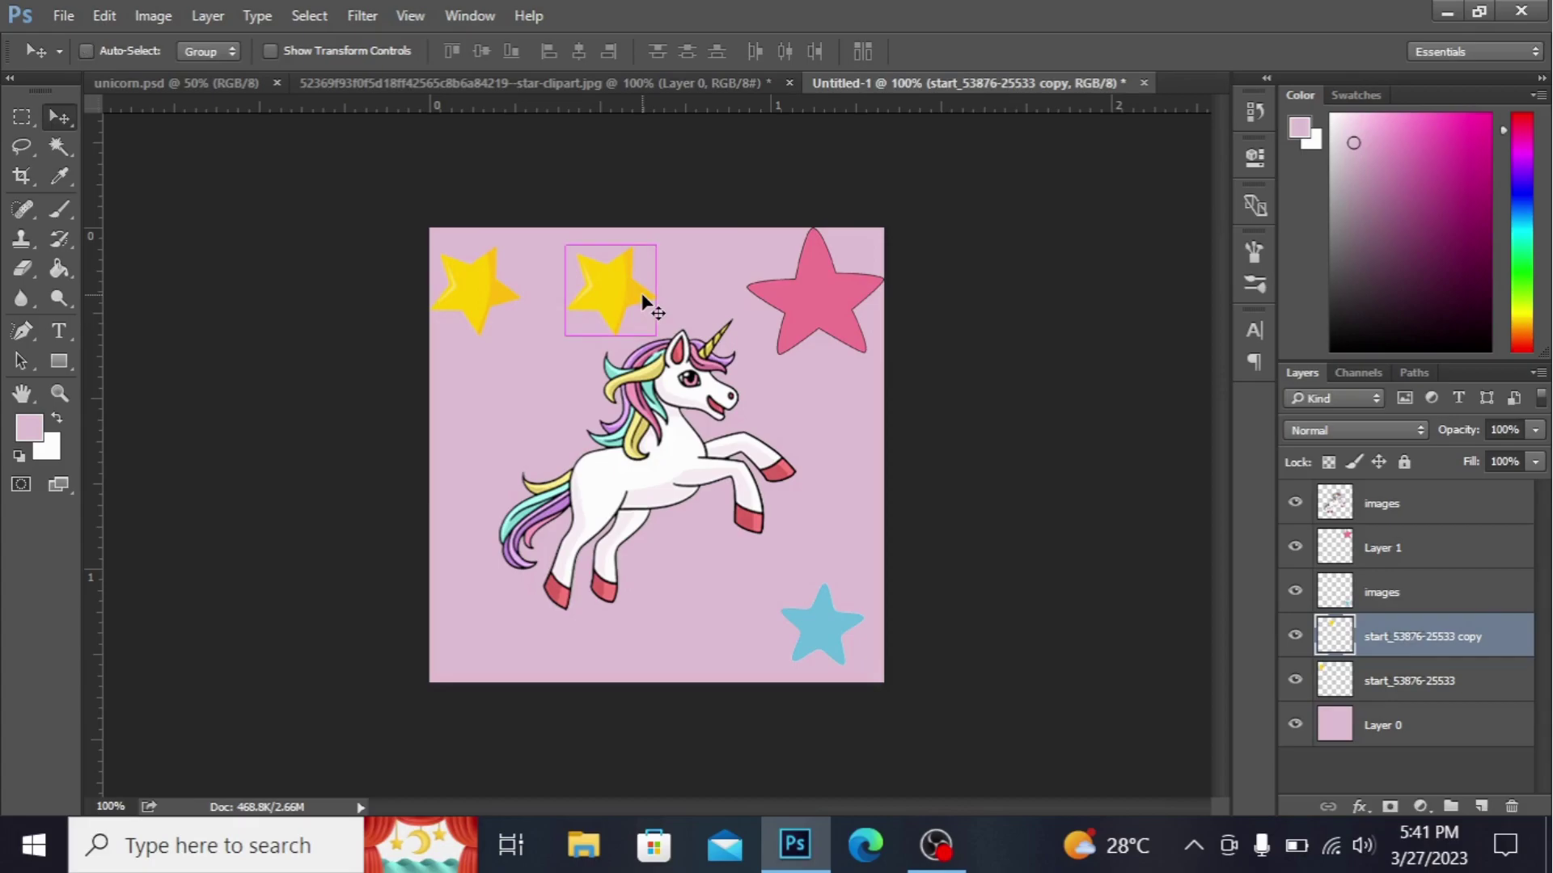
{"action": "key", "text": "ctrl+t"}
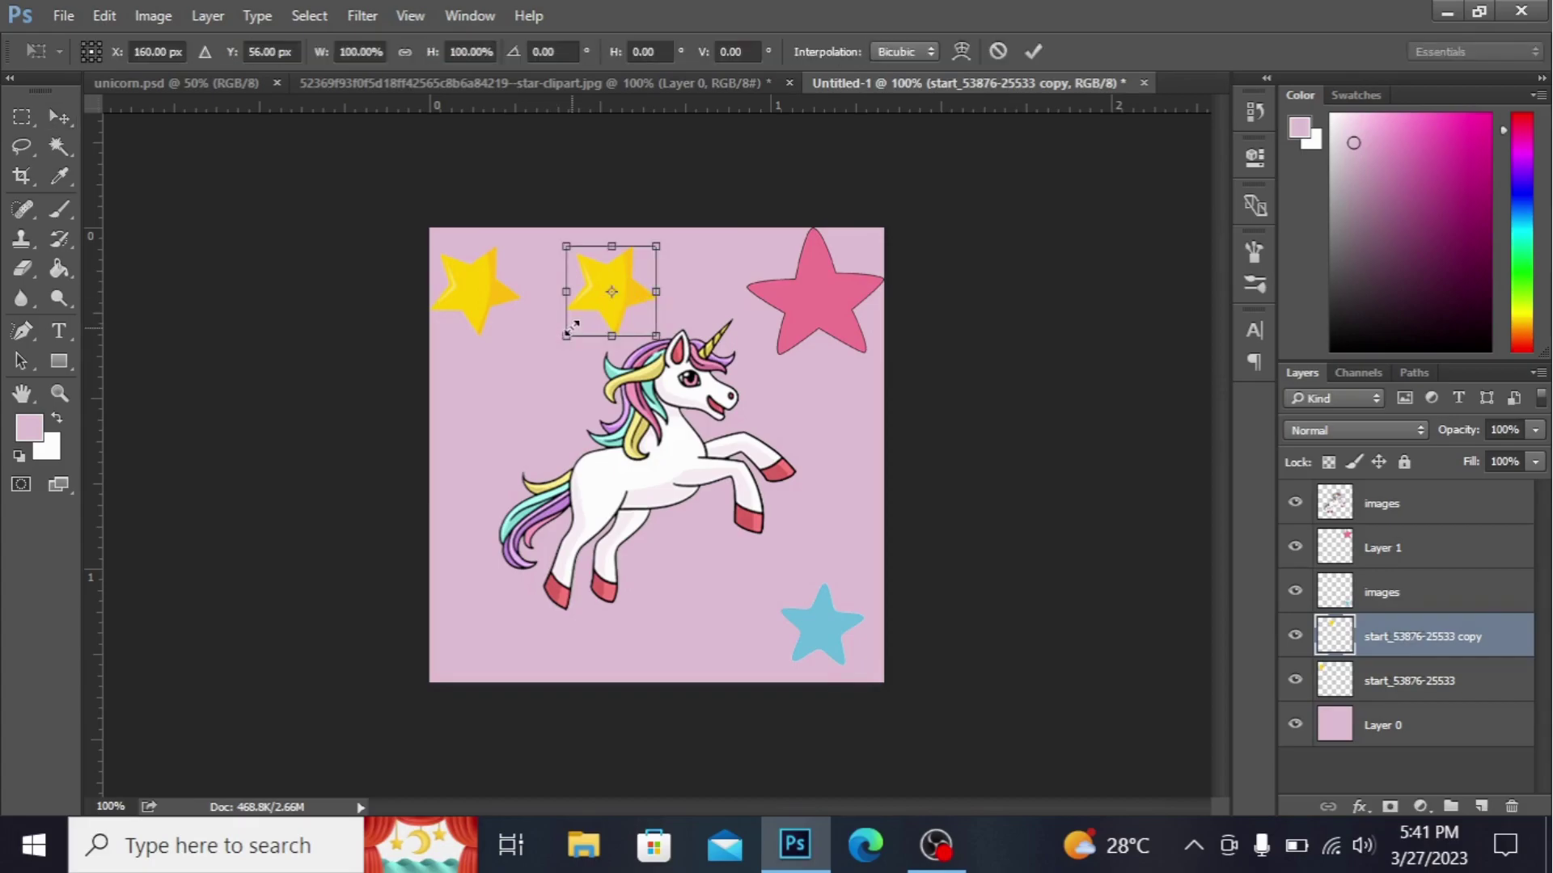
{"action": "left_click_drag", "start_coordinate": [568, 334], "coordinate": [584, 319], "text": "alt+shift"}
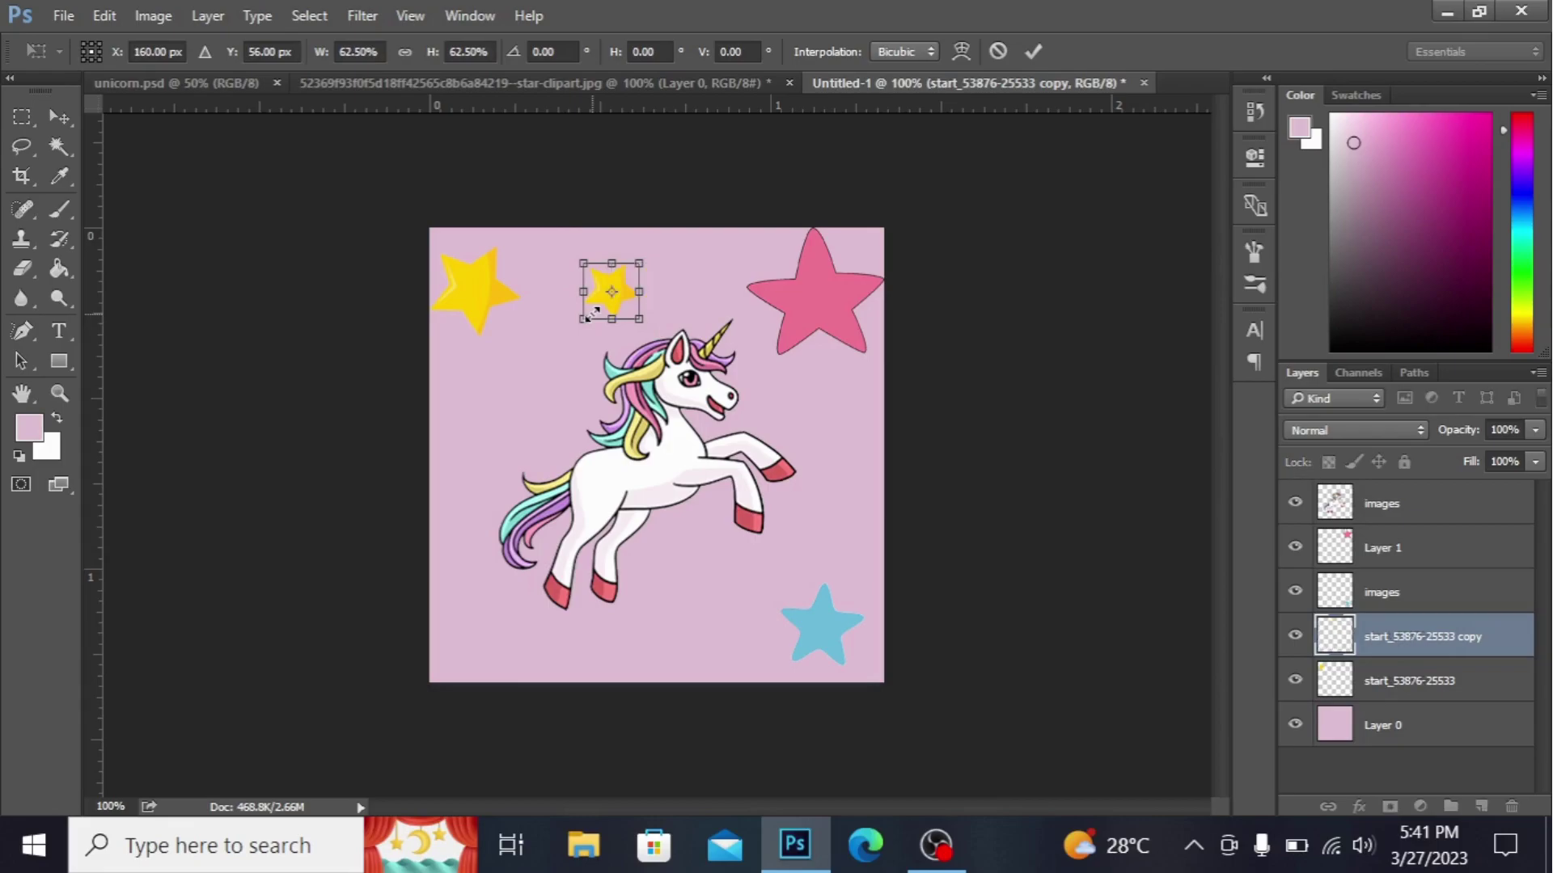
{"action": "key", "text": "Return"}
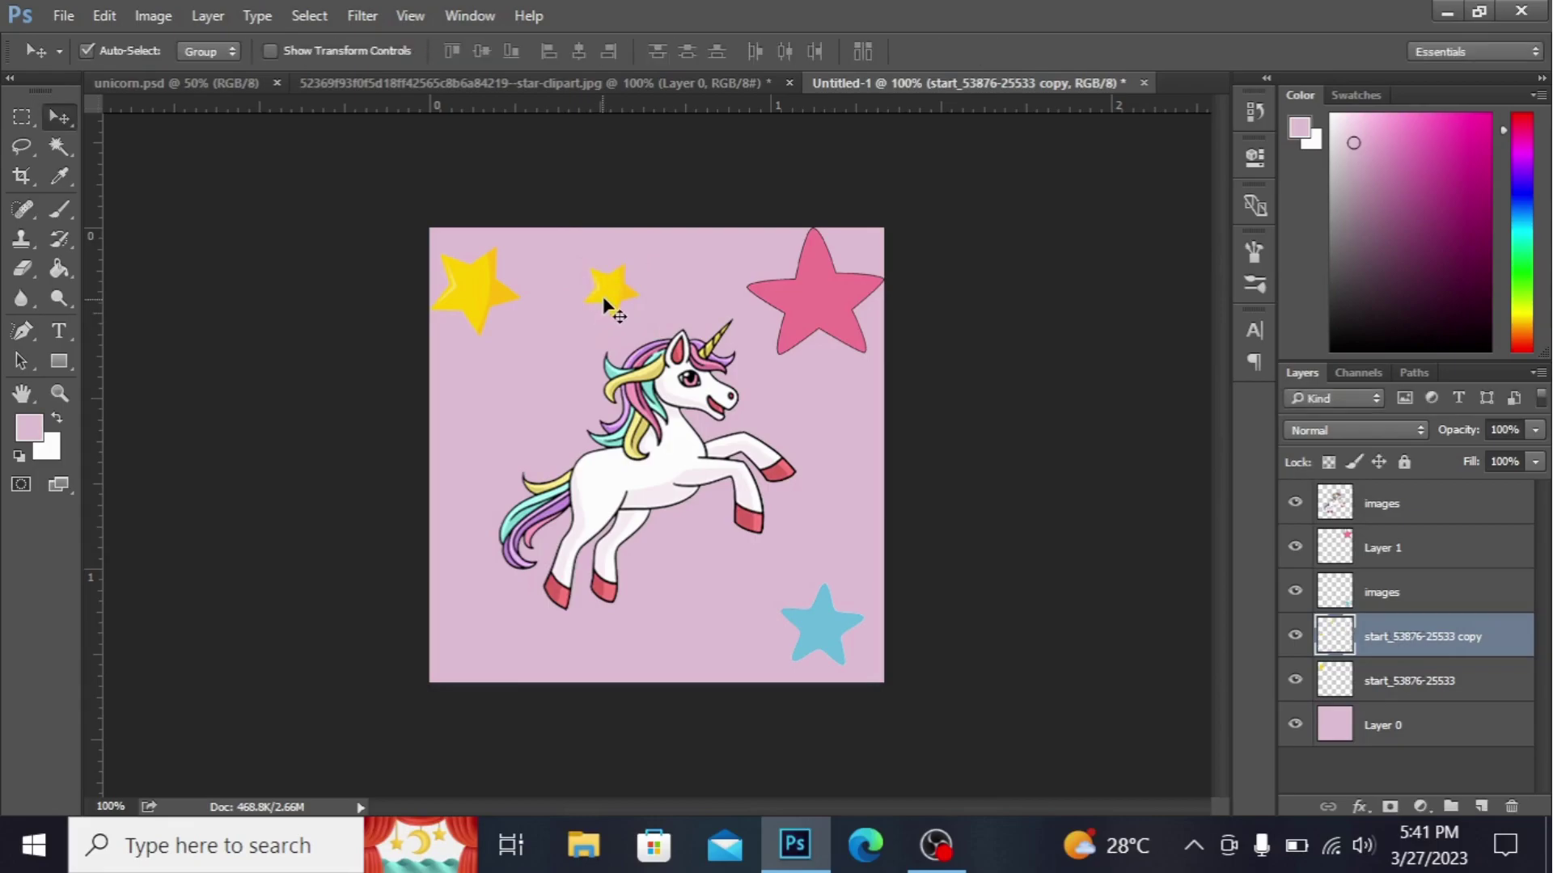
{"action": "left_click_drag", "start_coordinate": [605, 303], "coordinate": [832, 443]}
Step: Add a copy of the pink star shrunk to under half size
{"action": "left_click", "coordinate": [809, 275]}
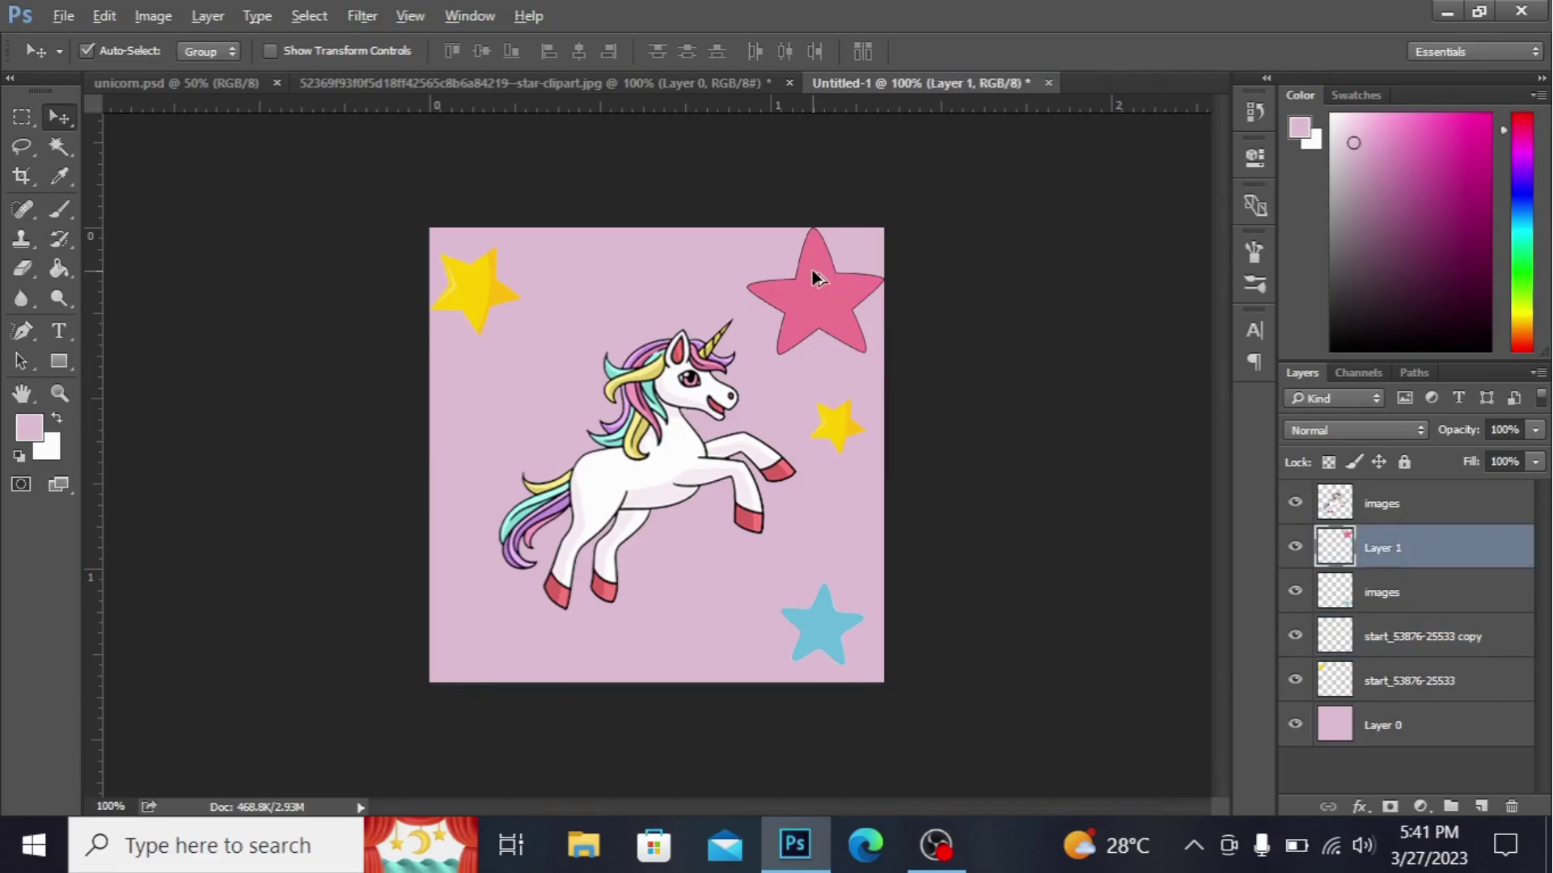
{"action": "left_click_drag", "start_coordinate": [809, 276], "coordinate": [512, 411], "text": "alt"}
{"action": "key", "text": "ctrl+t"}
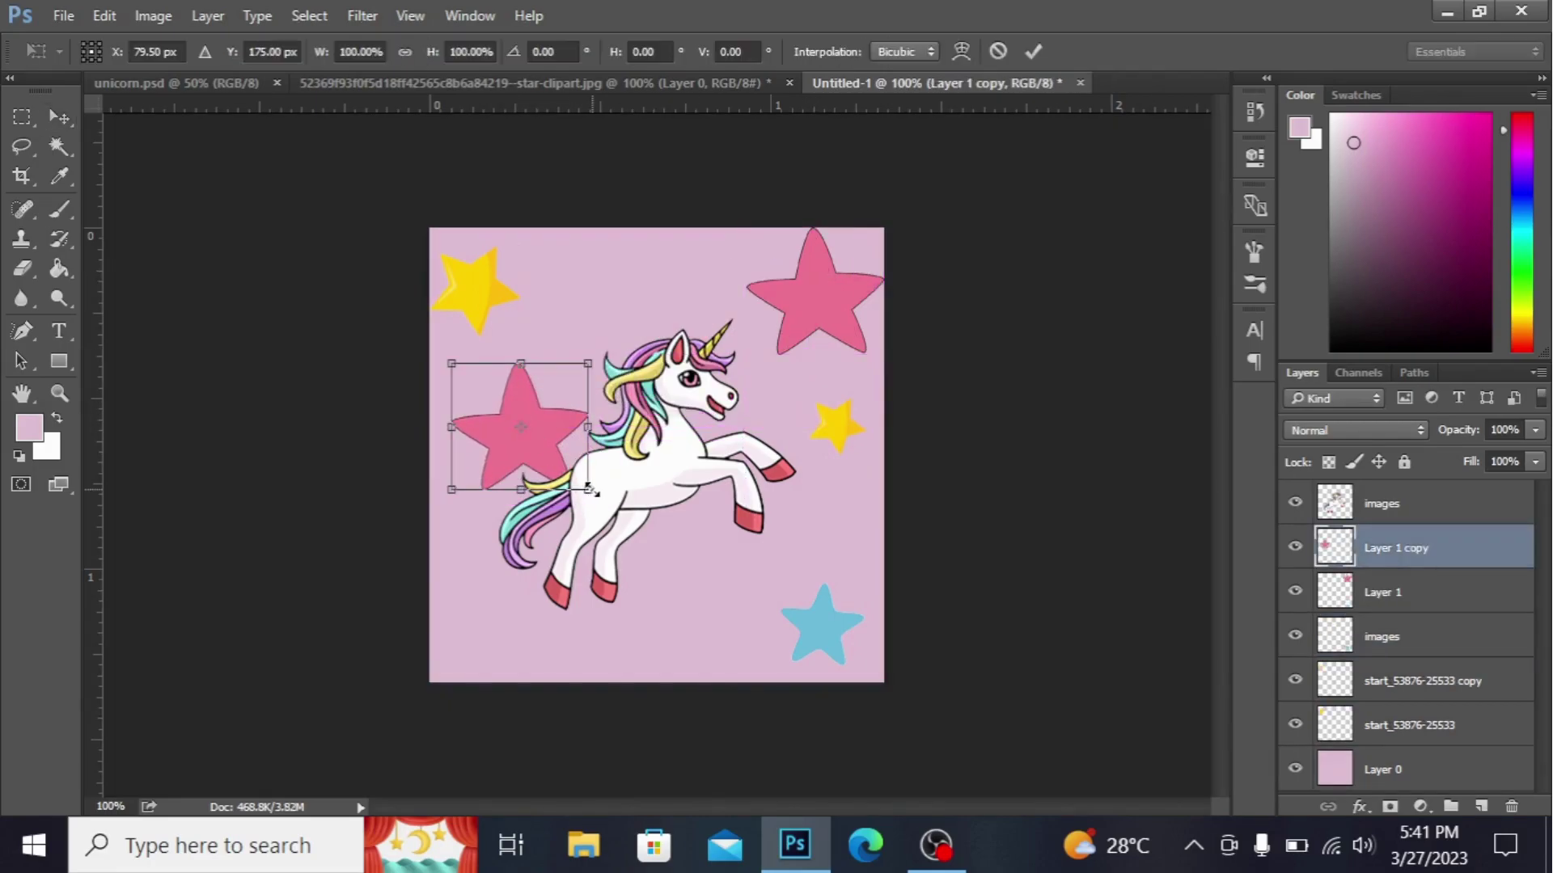
{"action": "mouse_move", "coordinate": [588, 489]}
{"action": "left_mouse_down"}
{"action": "mouse_move", "coordinate": [560, 447]}
{"action": "mouse_move", "coordinate": [604, 276]}
{"action": "left_mouse_up"}
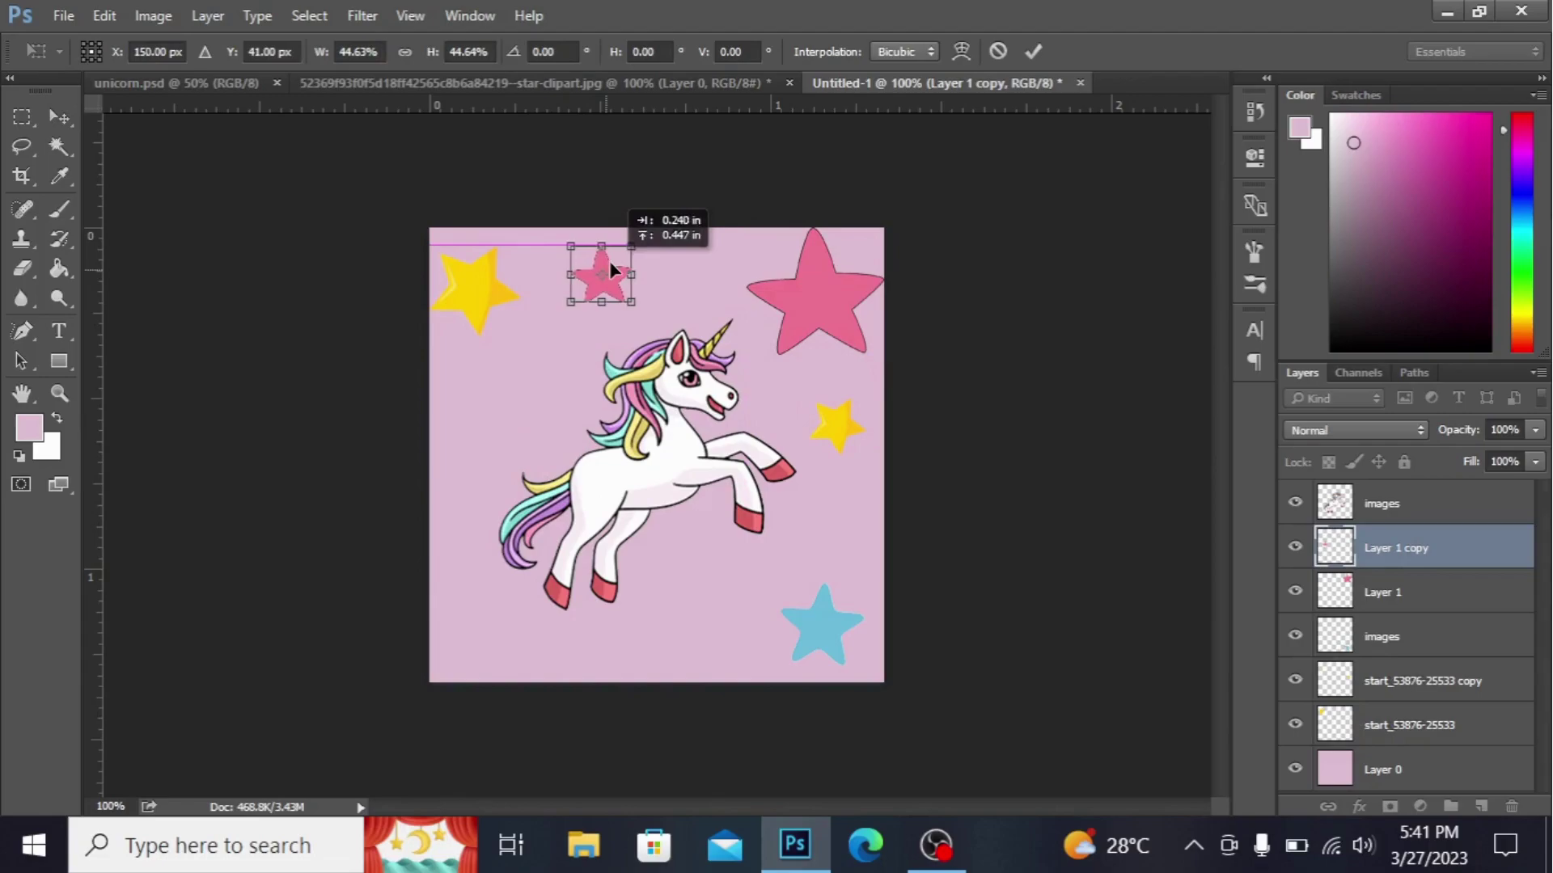
{"action": "key", "text": "Return"}
Step: Add a shrunken copy of the blue star near the tile's bottom
{"action": "mouse_move", "coordinate": [821, 623]}
{"action": "left_mouse_down", "text": "alt"}
{"action": "mouse_move", "coordinate": [480, 410]}
{"action": "mouse_move", "coordinate": [499, 431]}
{"action": "left_mouse_up", "text": "alt"}
{"action": "key", "text": "ctrl+t"}
{"action": "key", "text": "Return"}
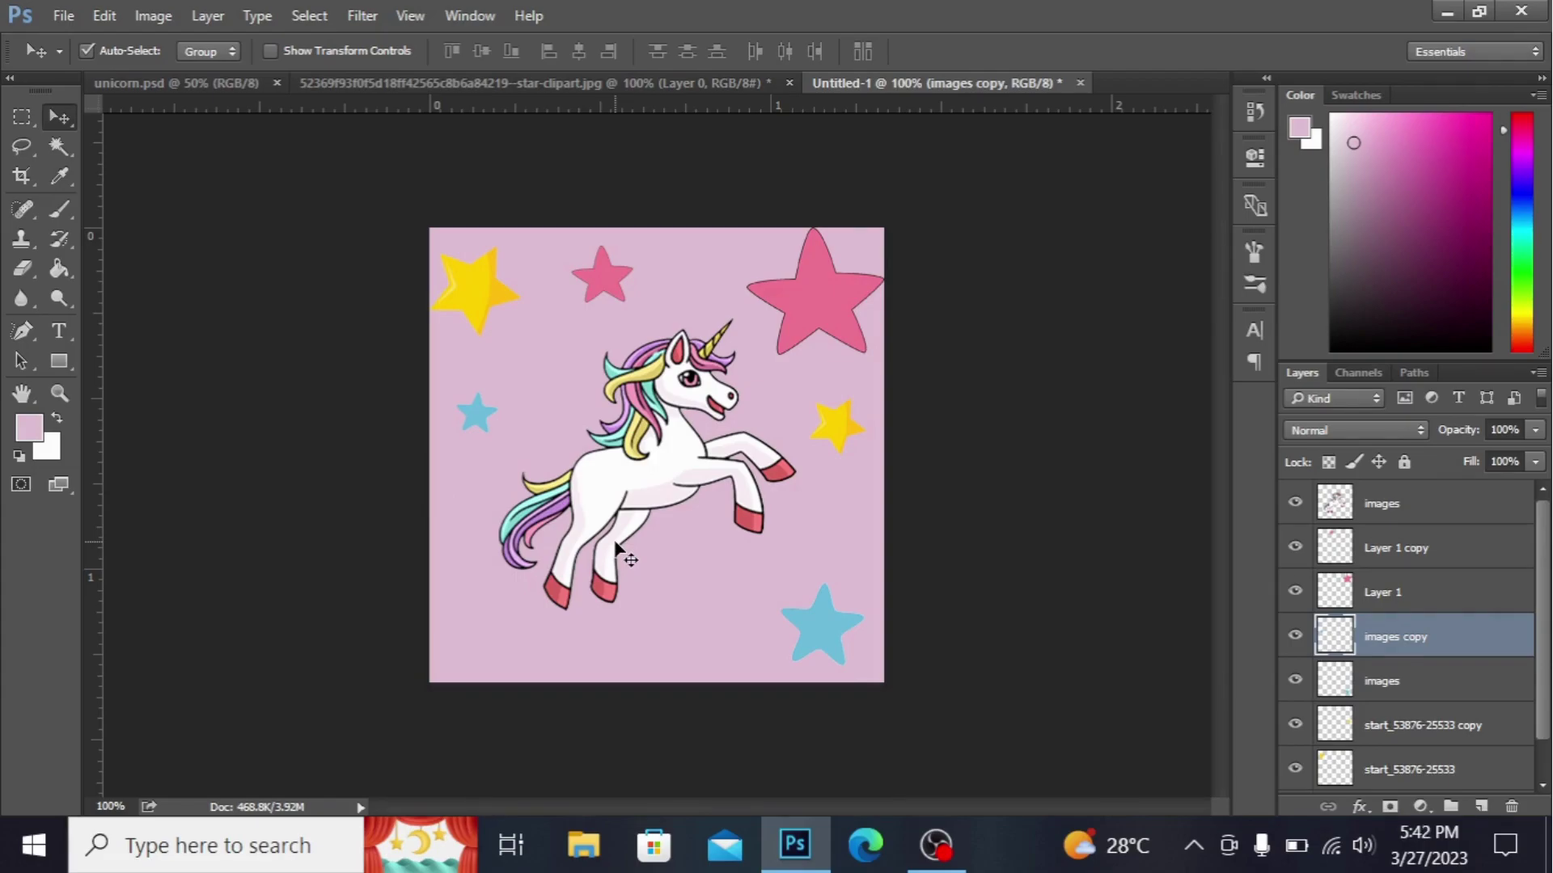
{"action": "left_click_drag", "start_coordinate": [615, 547], "coordinate": [843, 774]}
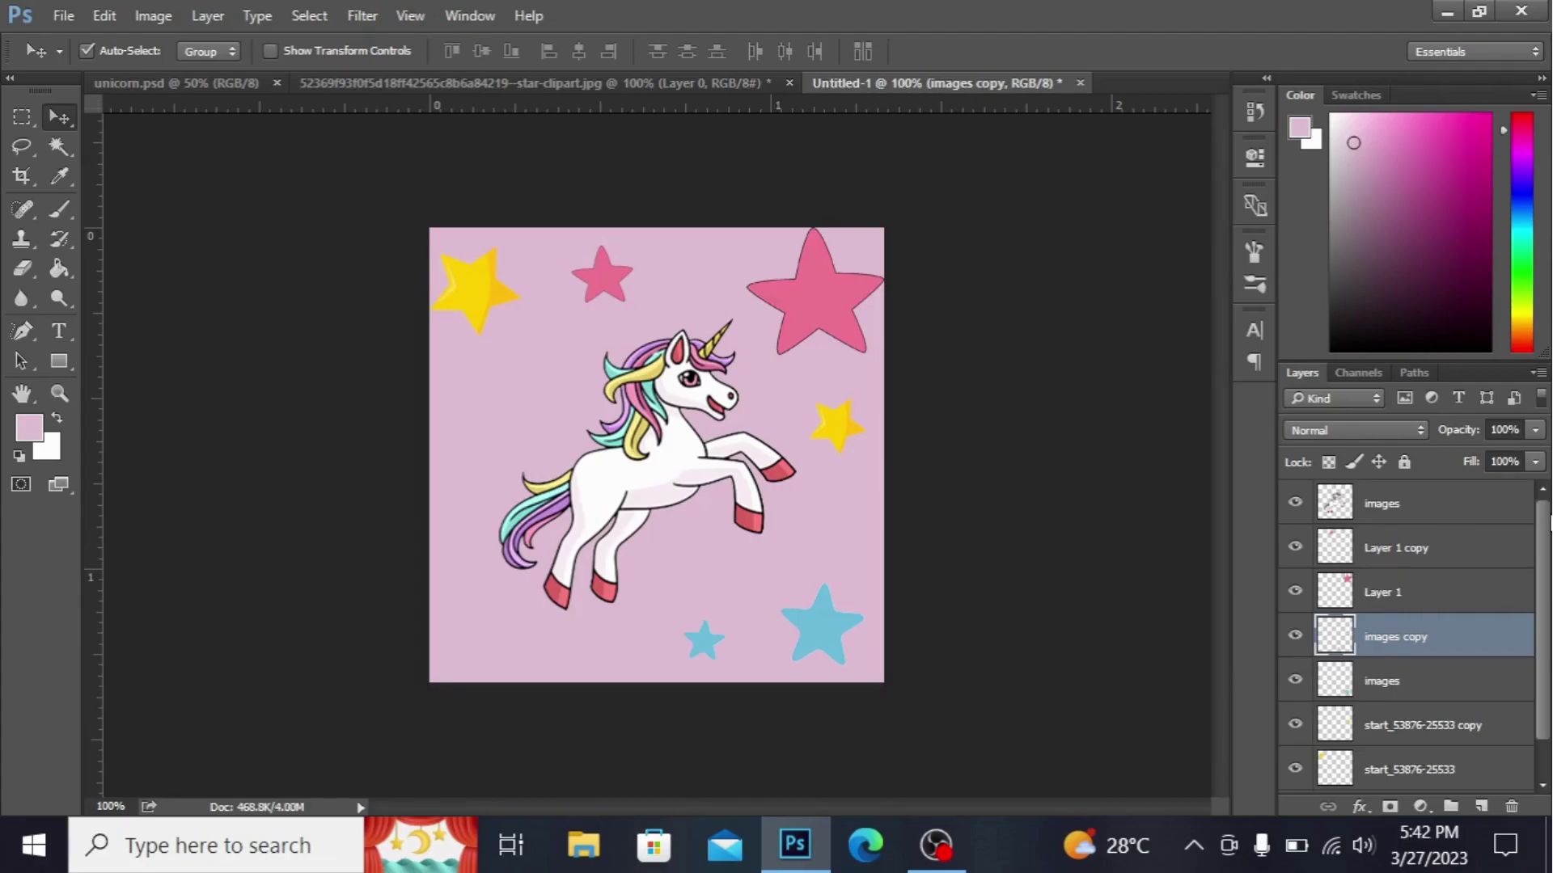
Step: Delete the extra copied unicorn and star layers and merge the rest into one layer
{"action": "left_click", "coordinate": [1424, 509]}
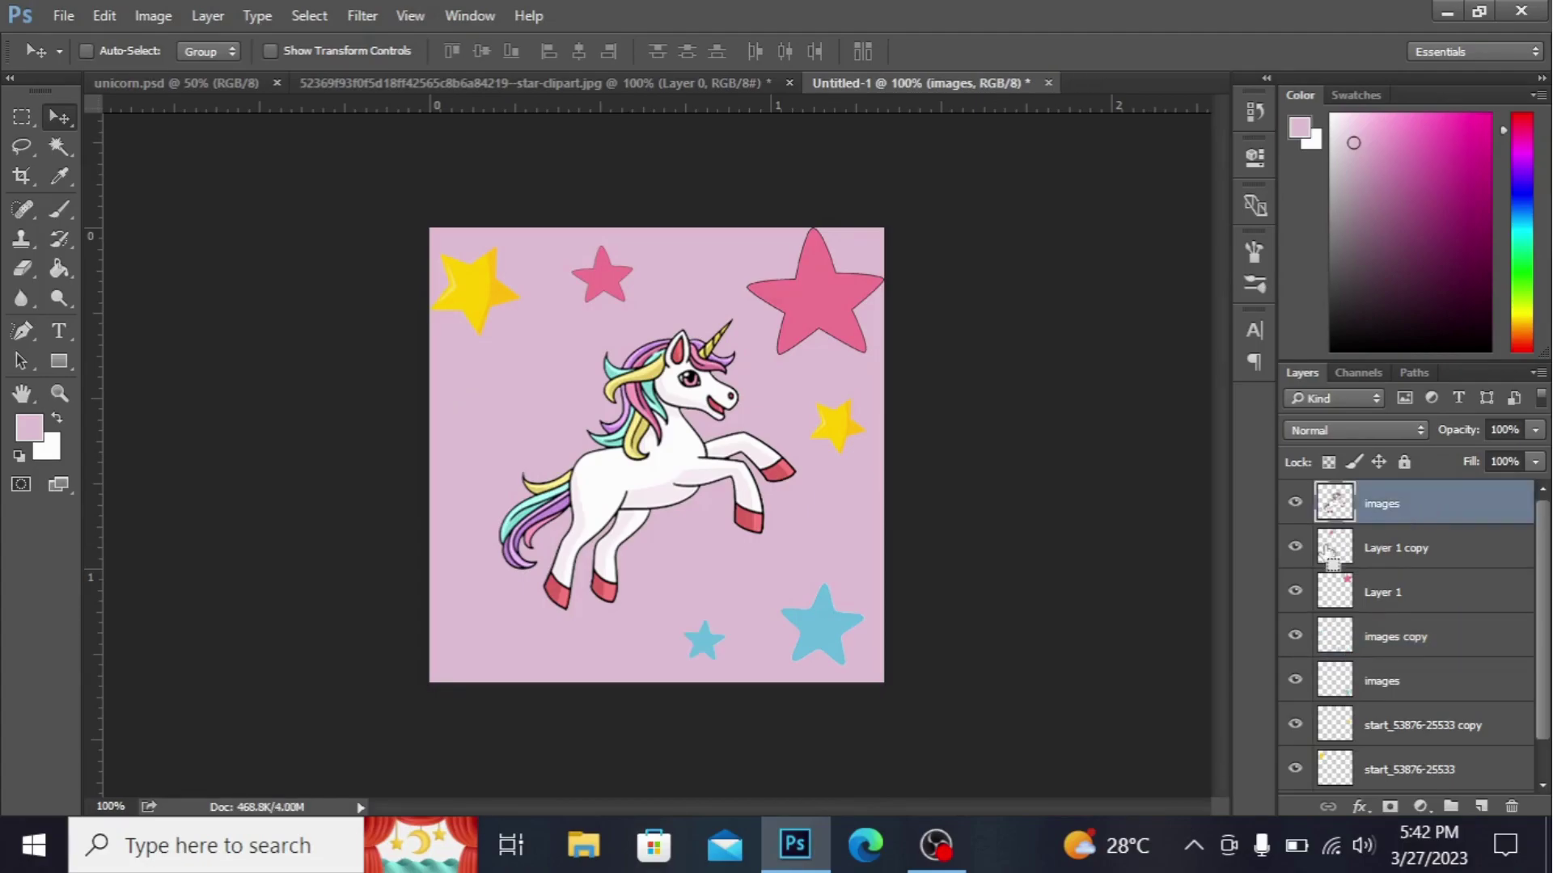
{"action": "key", "text": "Delete"}
{"action": "key", "text": "Delete"}
{"action": "key", "text": "Delete"}
{"action": "key", "text": "Delete"}
{"action": "key", "text": "m"}
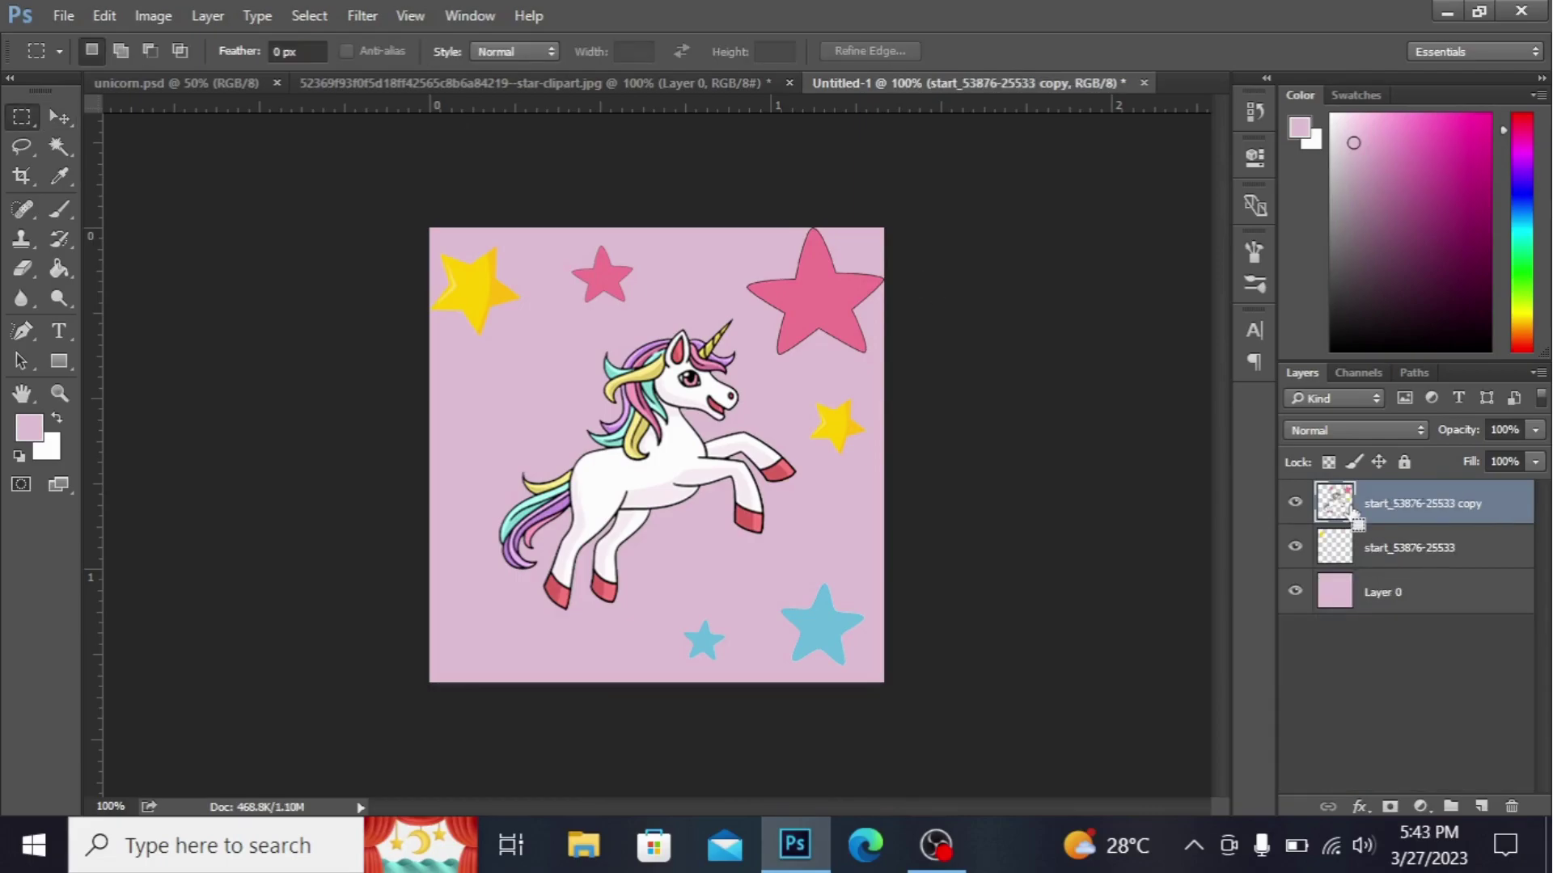
{"action": "key", "text": "ctrl+e"}
{"action": "key", "text": "ctrl+e"}
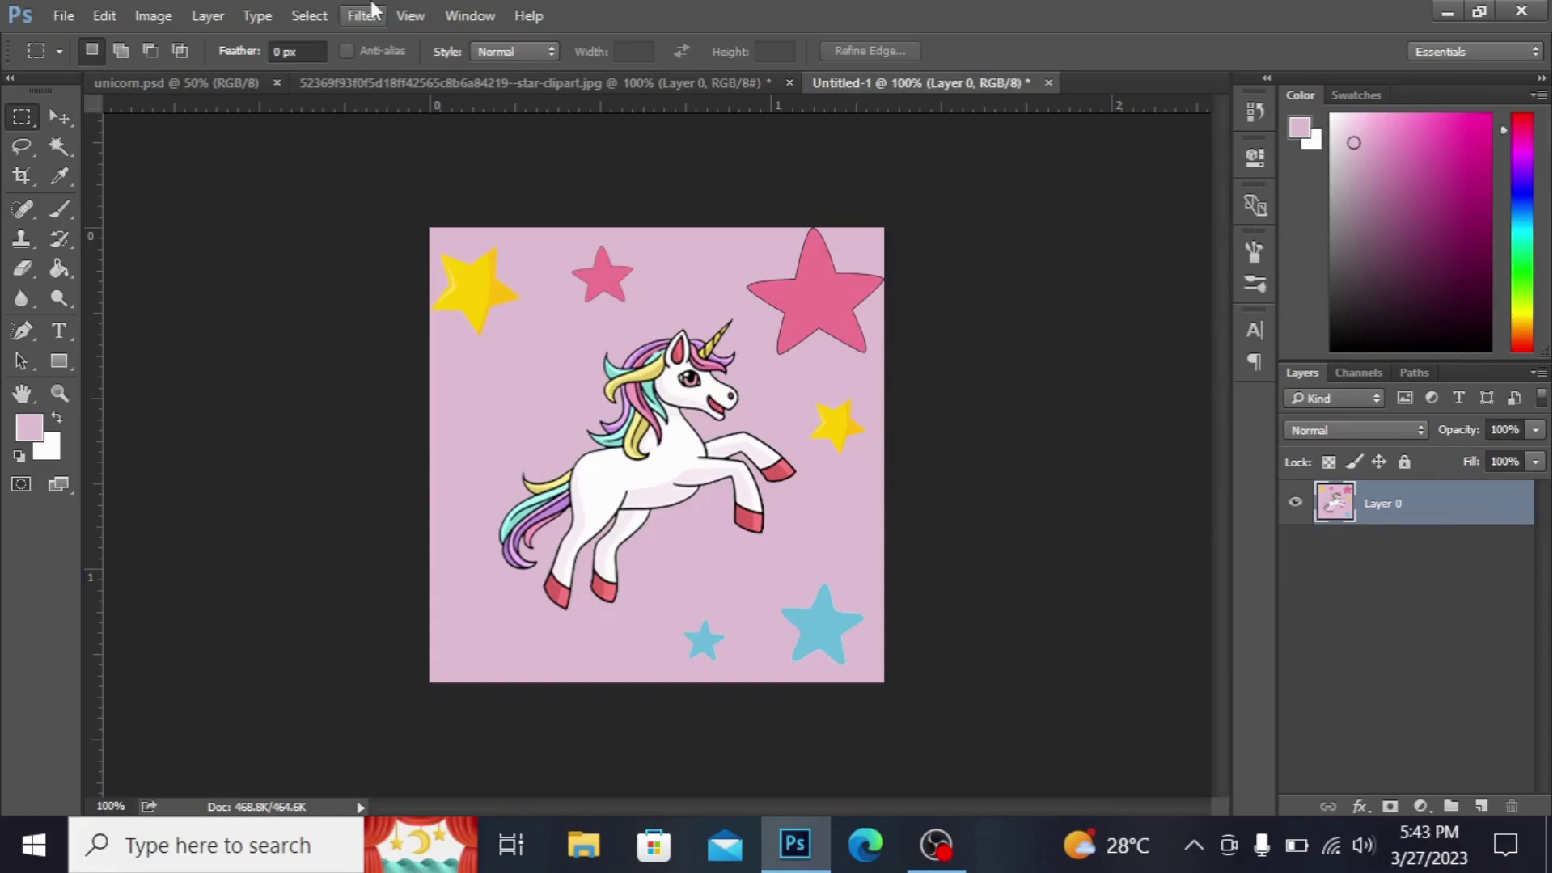
Step: Offset the tile by +200/+200 pixels with Wrap Around
{"action": "left_click", "coordinate": [372, 10]}
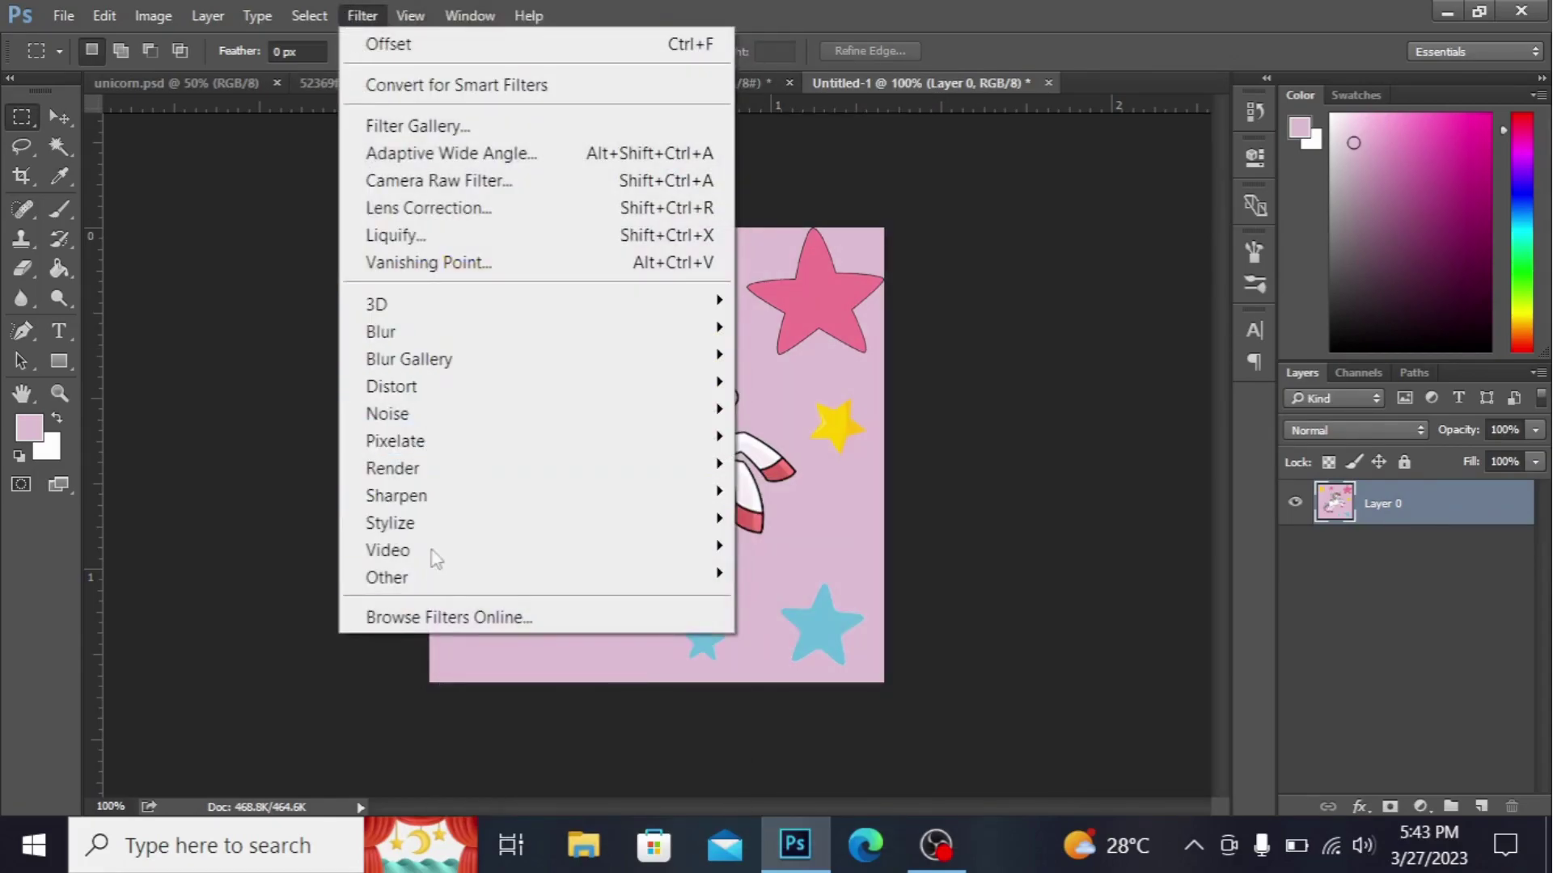
{"action": "mouse_move", "coordinate": [387, 577]}
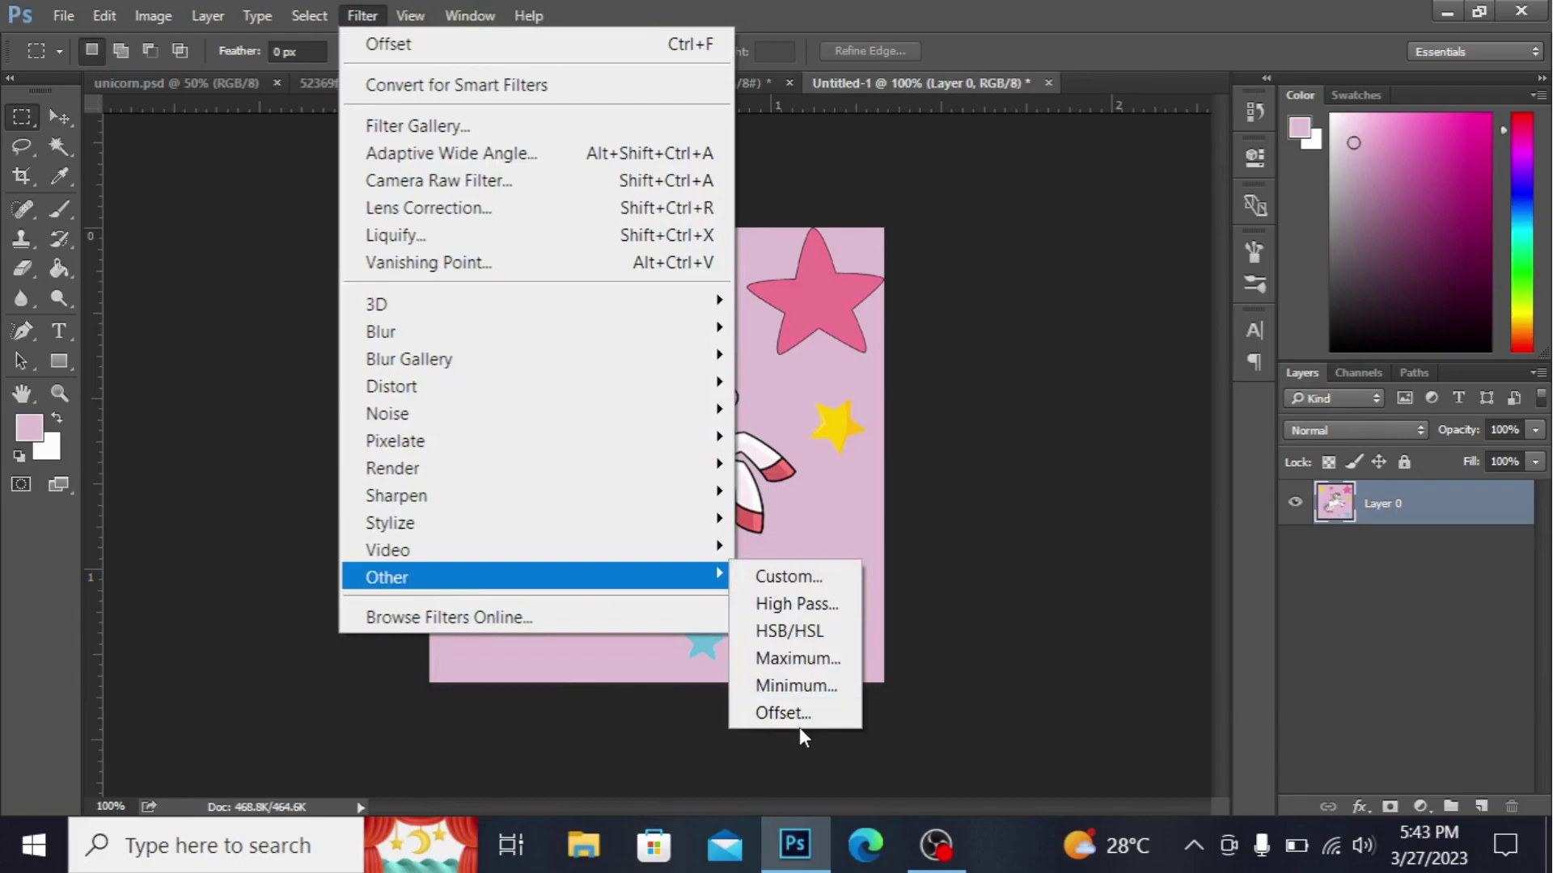
{"action": "left_click", "coordinate": [784, 714]}
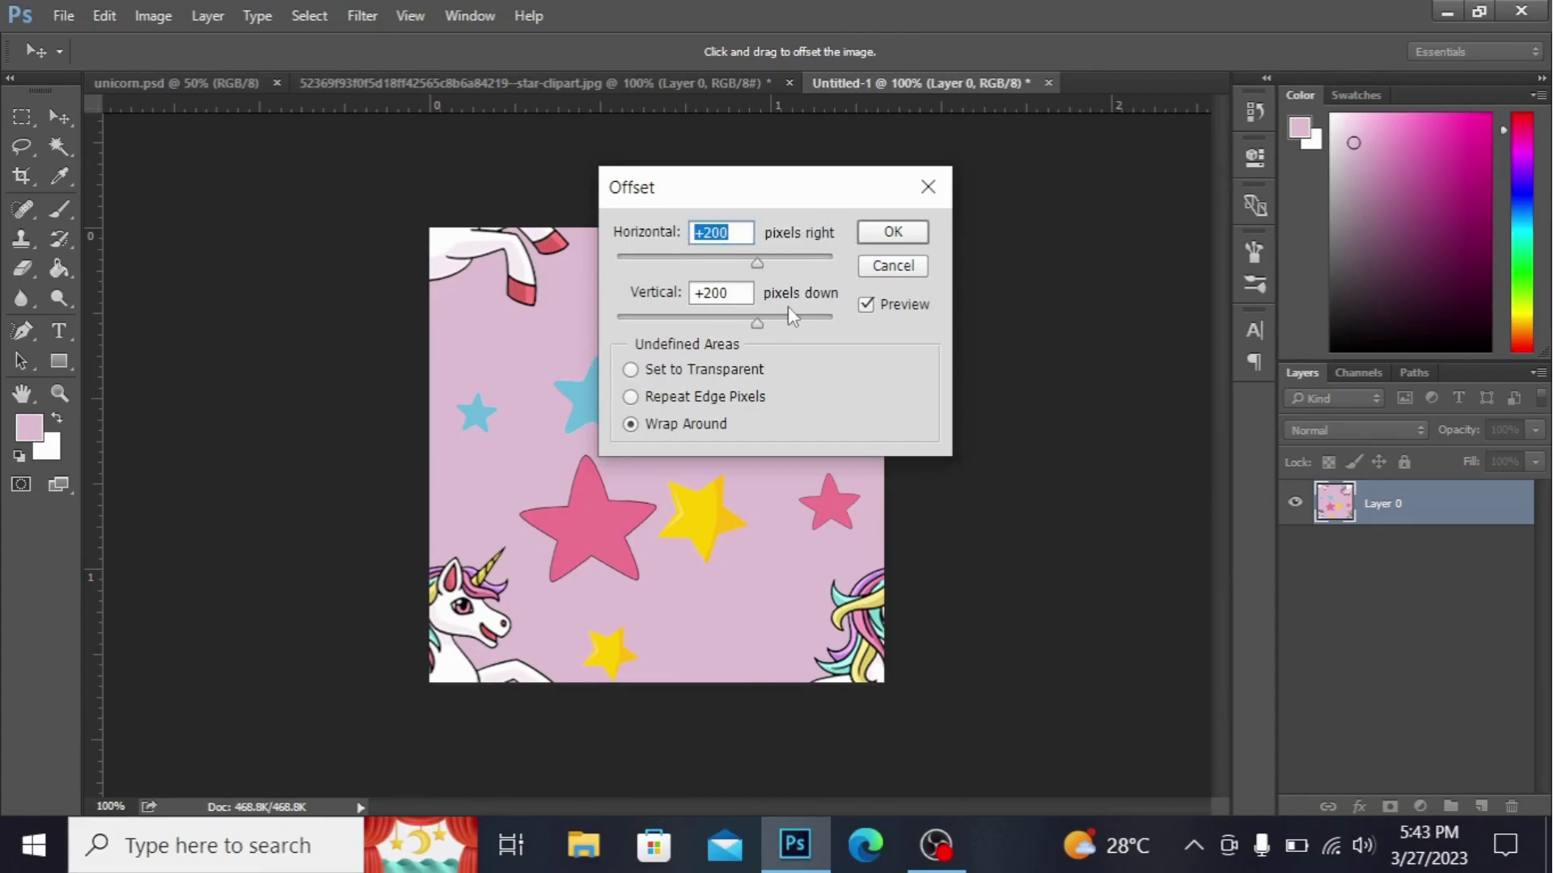
{"action": "left_click", "coordinate": [895, 233]}
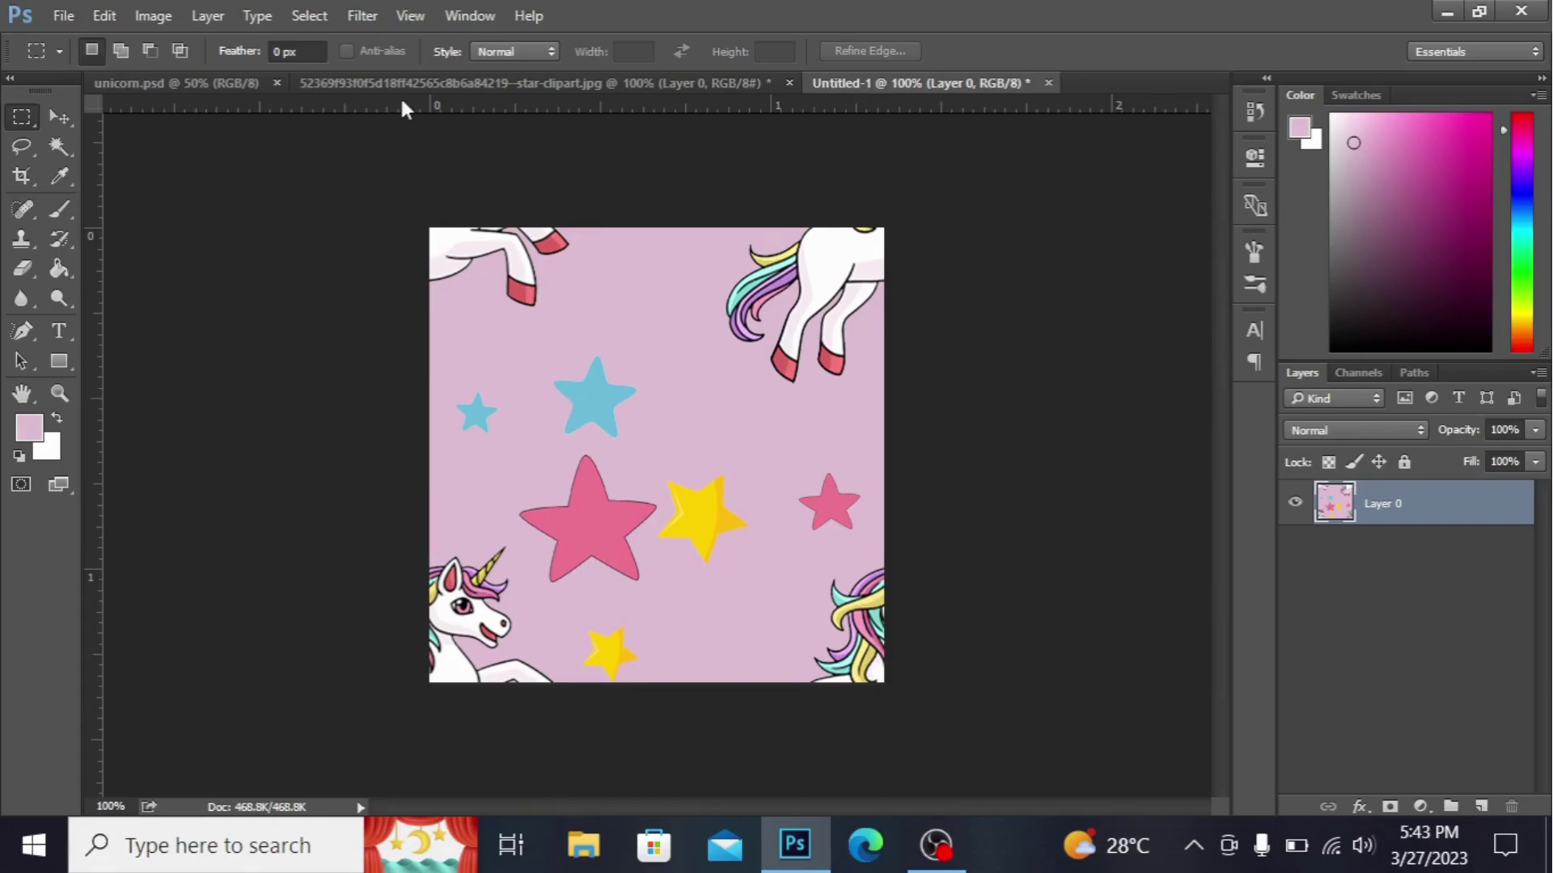
Step: Unhide the unicorn in the star clipart document and move it into Untitled-1 as a new layer
{"action": "left_click", "coordinate": [488, 81]}
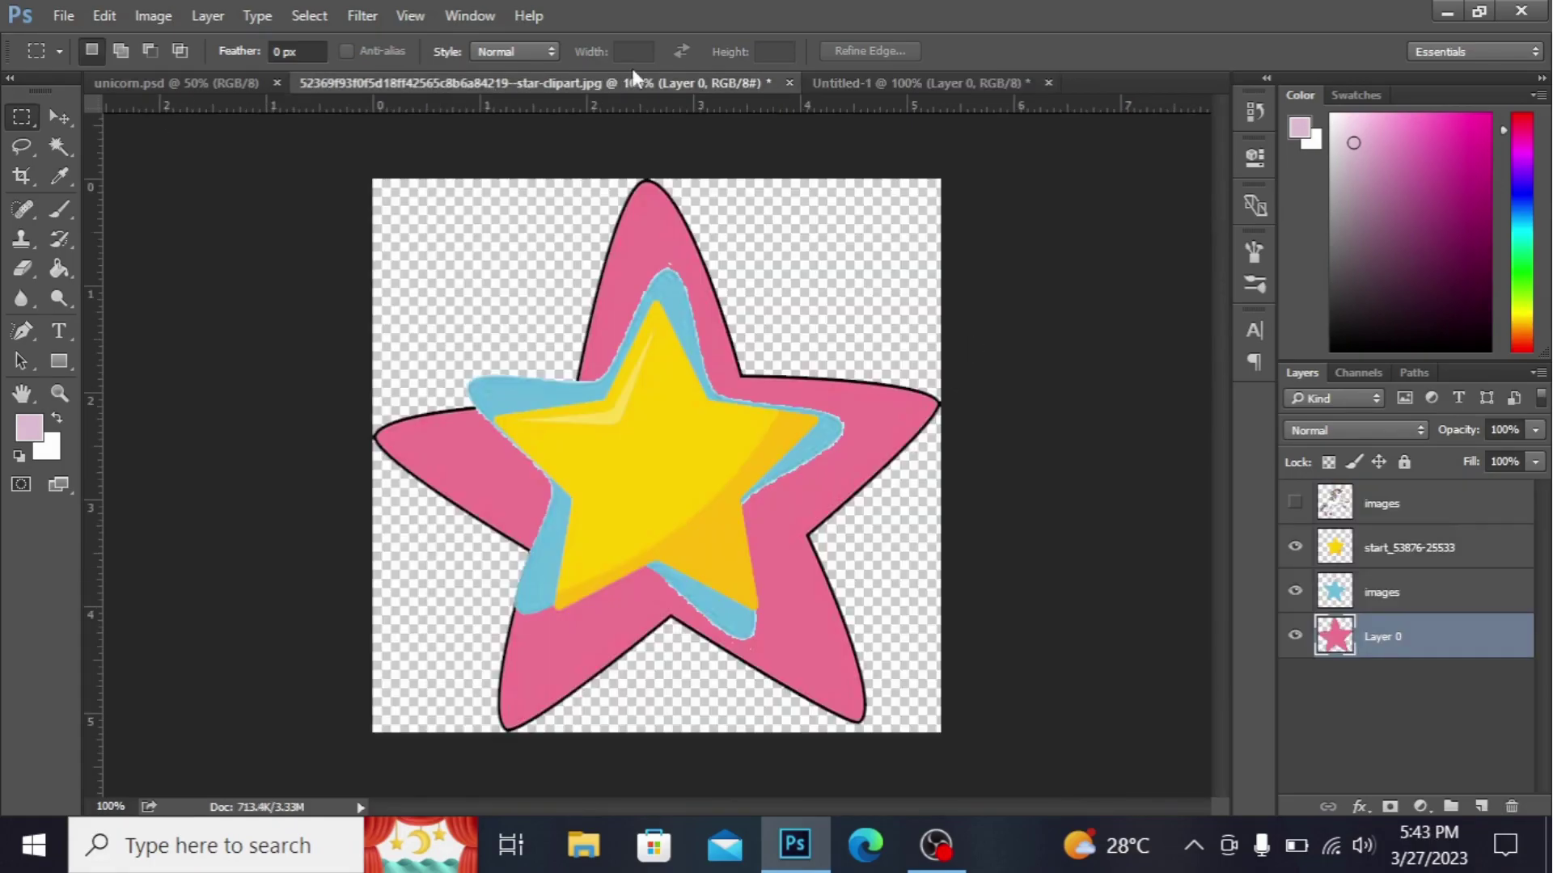
{"action": "left_click", "coordinate": [911, 81]}
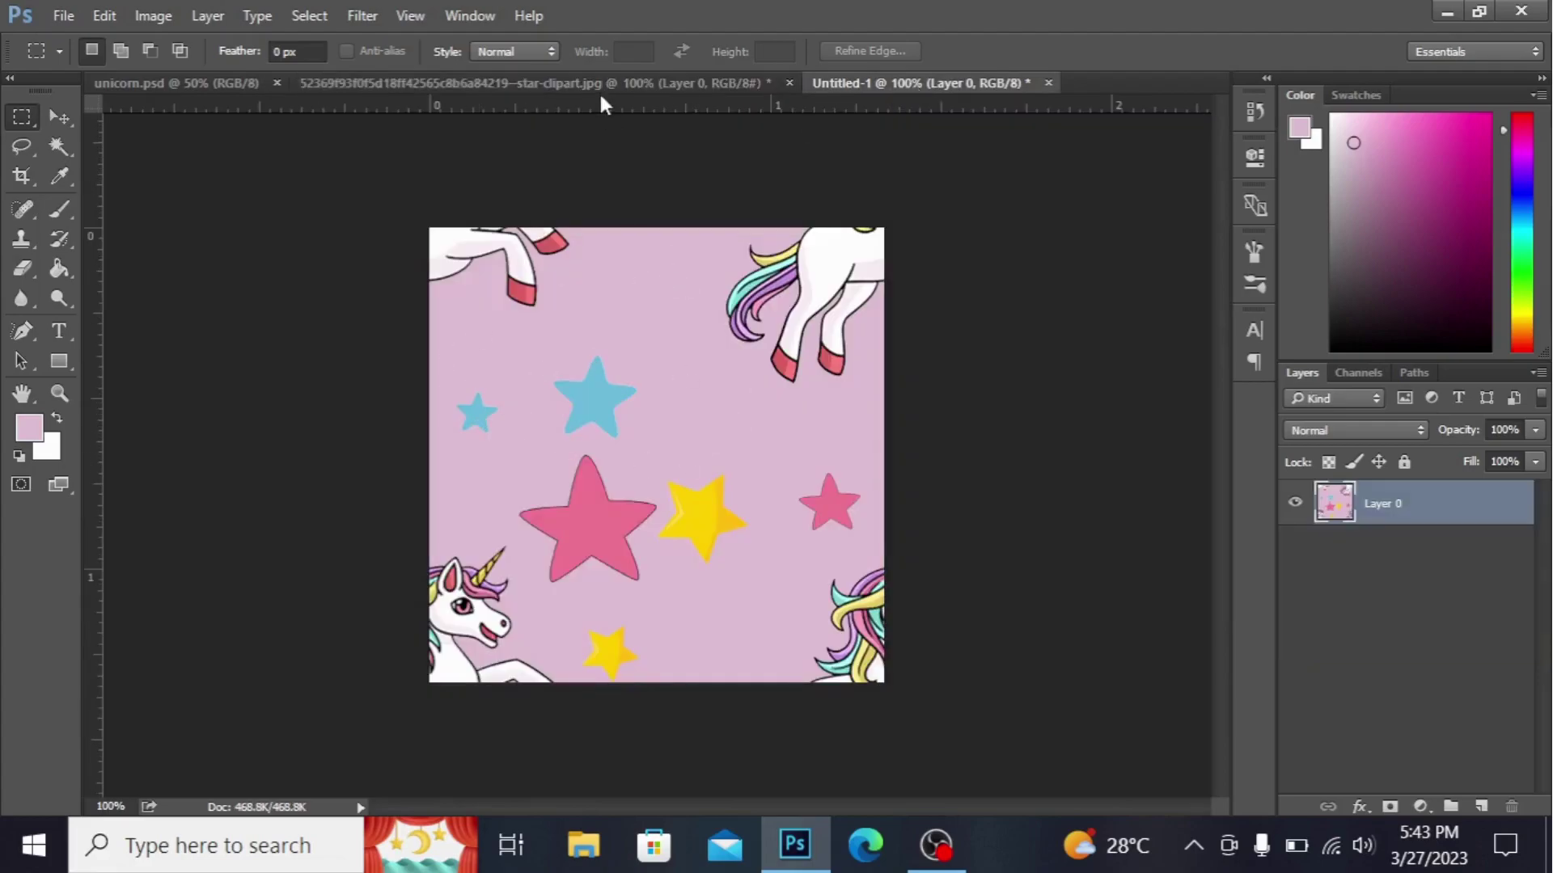
{"action": "left_click", "coordinate": [598, 83]}
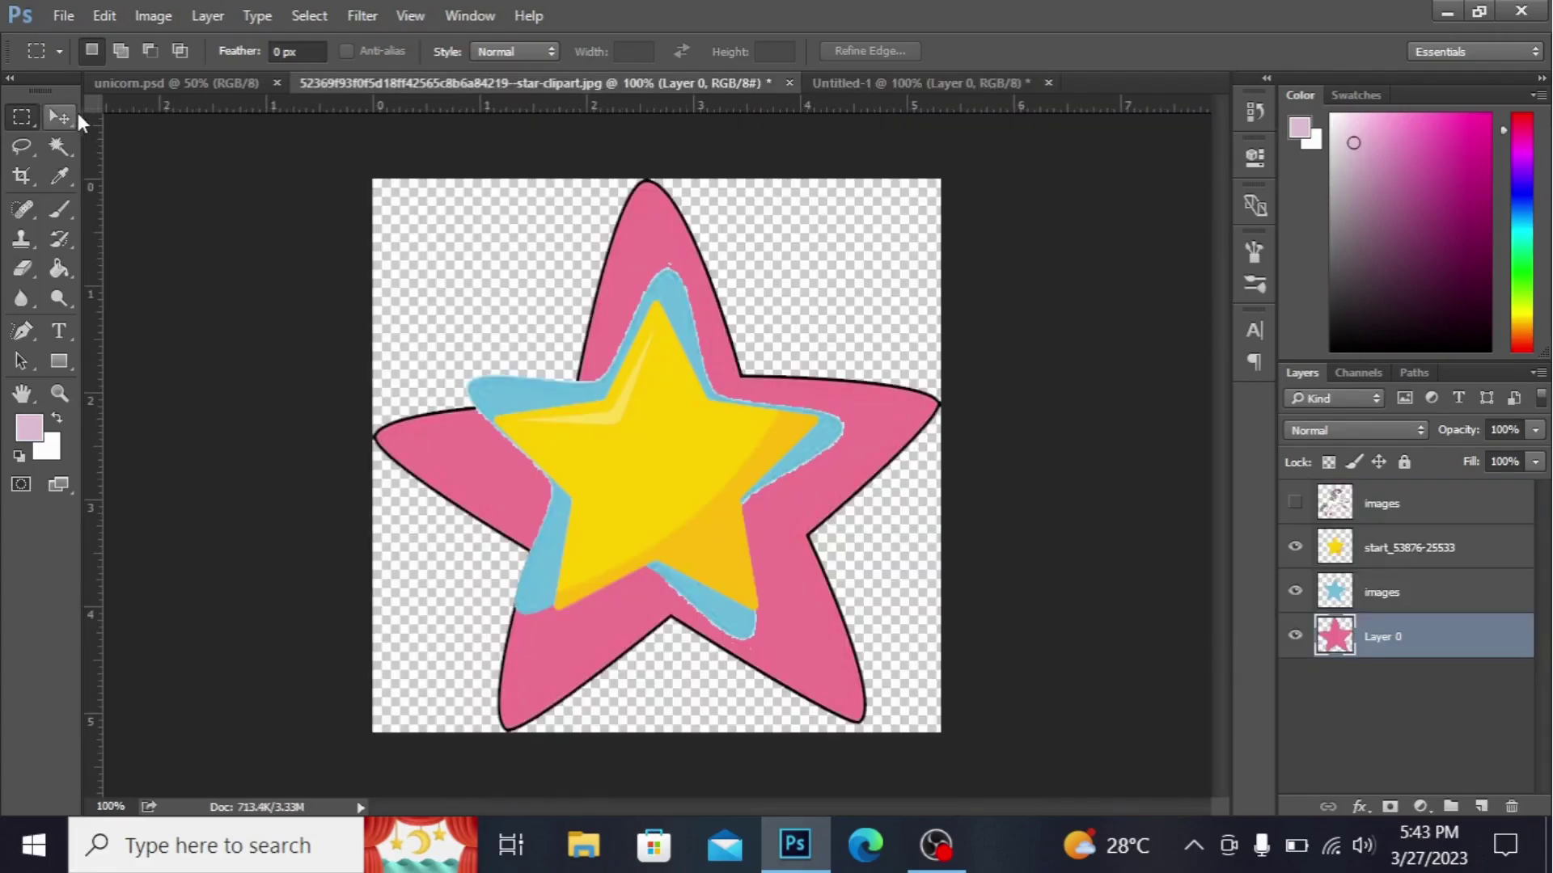
{"action": "left_click", "coordinate": [1294, 502]}
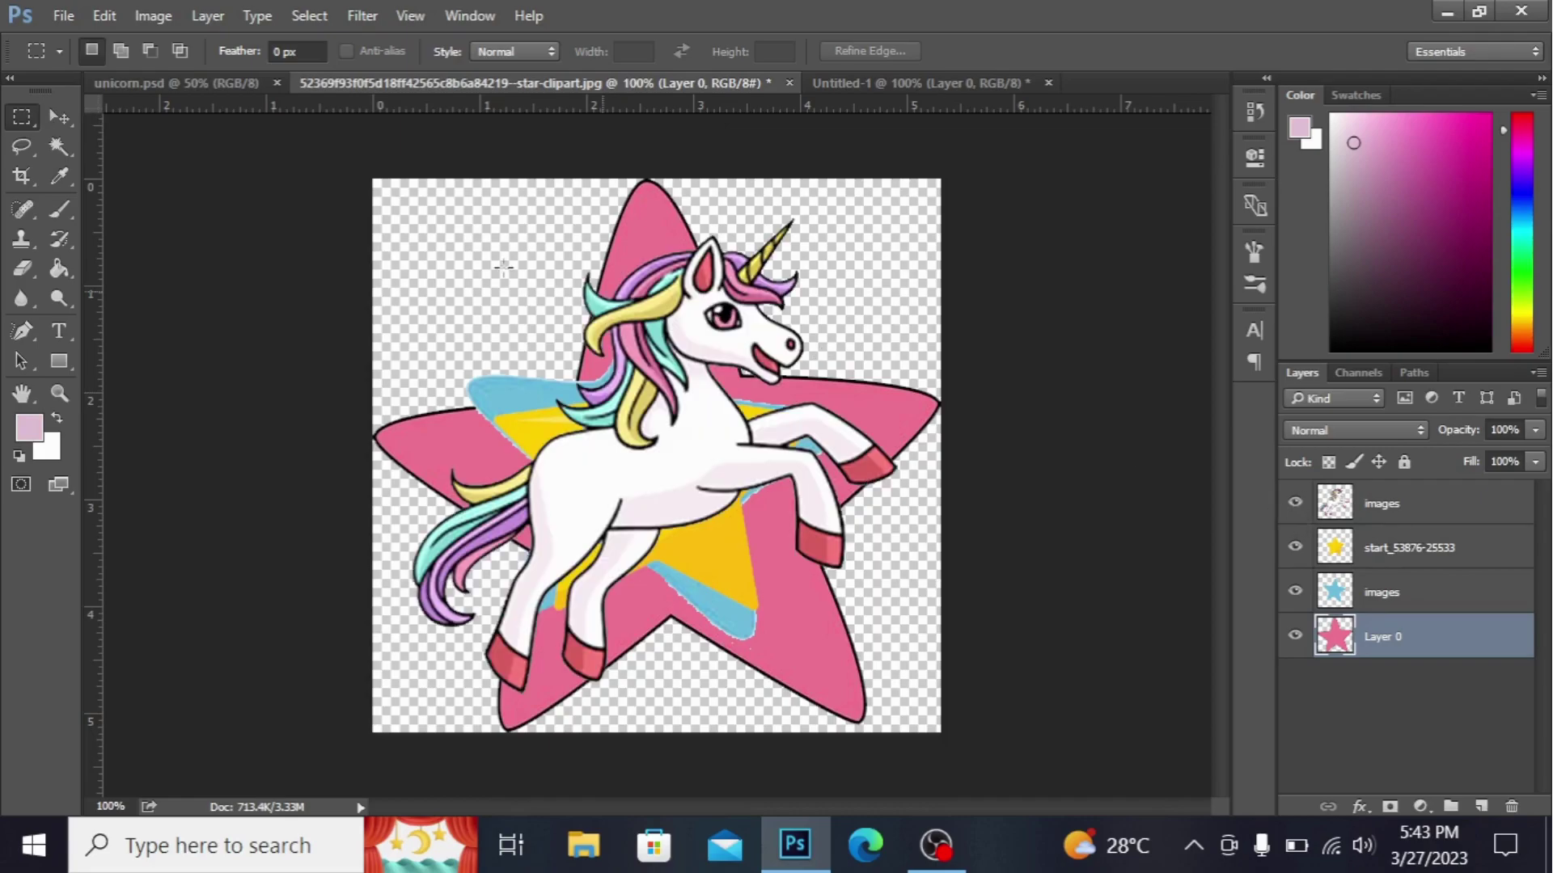
{"action": "left_click", "coordinate": [62, 120]}
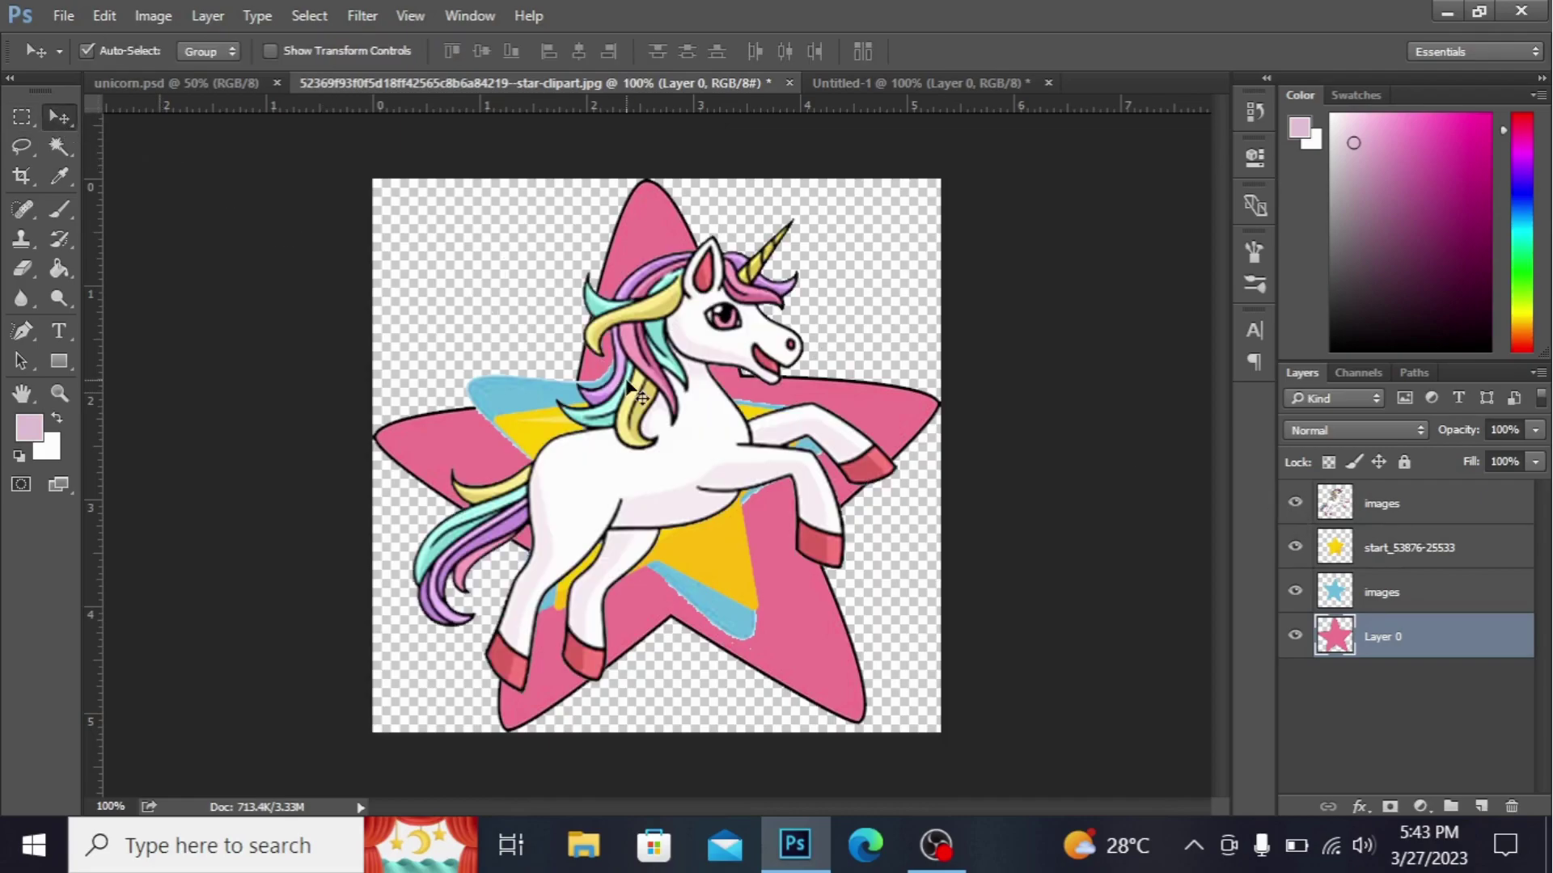
{"action": "mouse_move", "coordinate": [631, 388]}
{"action": "left_mouse_down"}
{"action": "mouse_move", "coordinate": [887, 54]}
{"action": "mouse_move", "coordinate": [698, 346]}
{"action": "mouse_move", "coordinate": [693, 386]}
{"action": "left_mouse_up"}
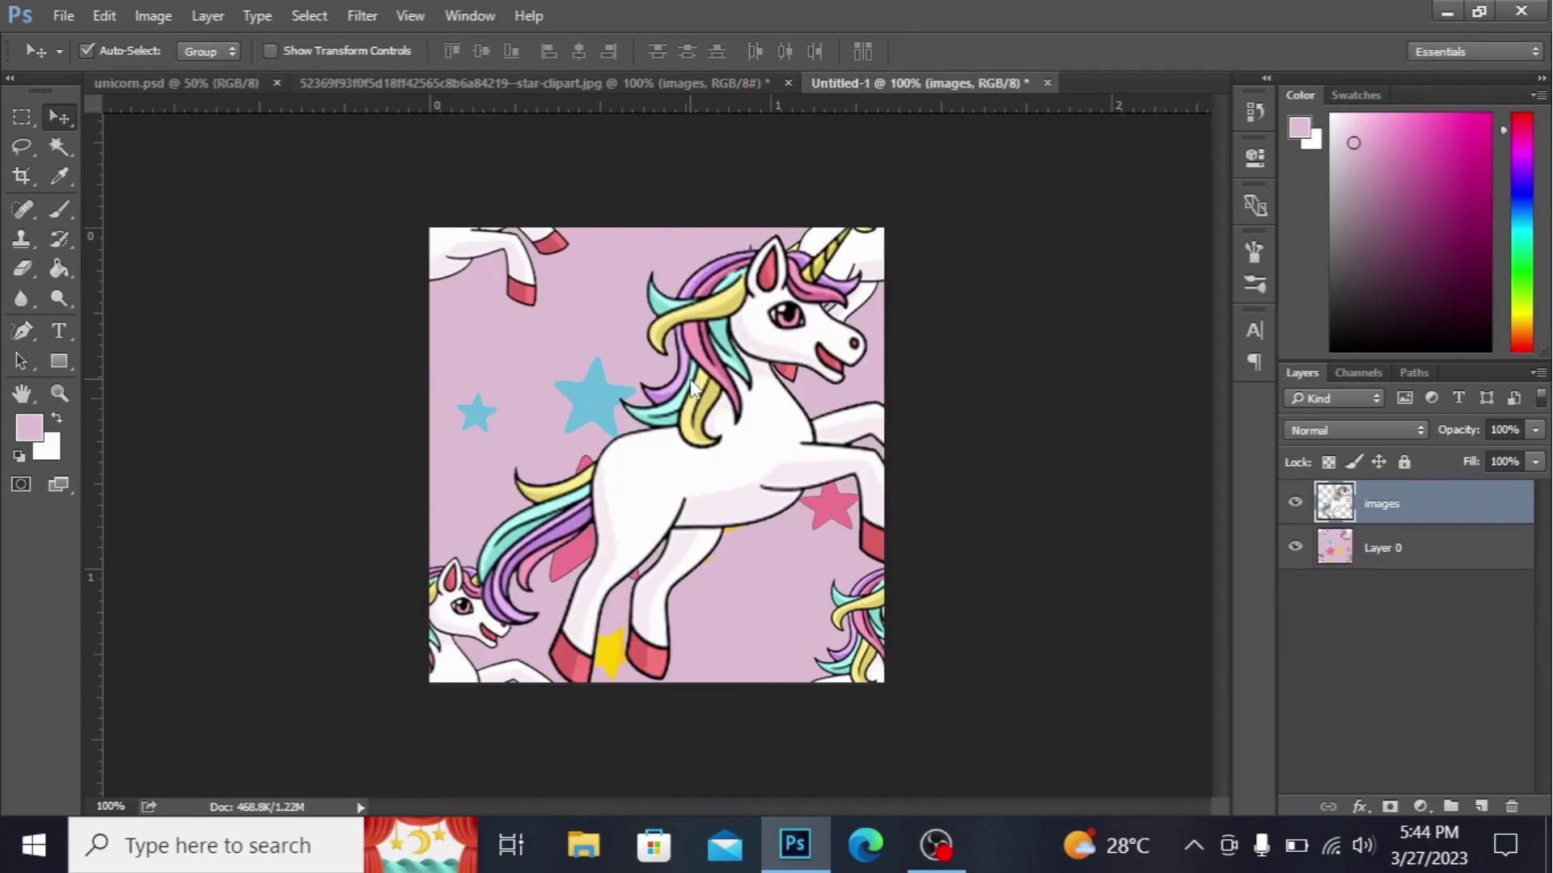
Step: Scale the new unicorn to about 54% and move it toward the tile's centre
{"action": "key", "text": "ctrl+t"}
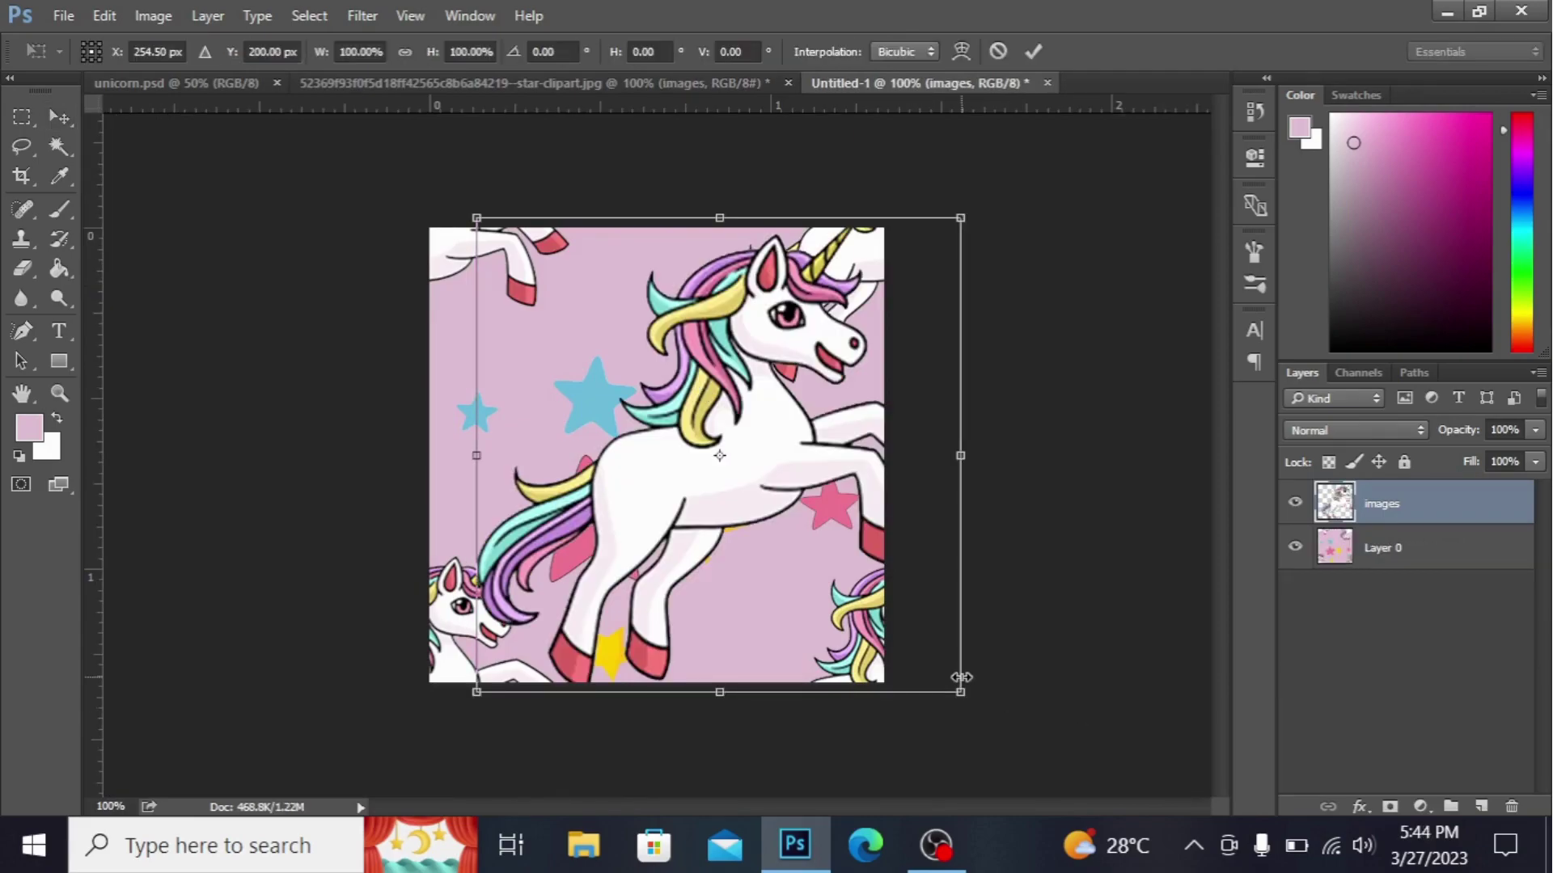
{"action": "left_click_drag", "start_coordinate": [961, 693], "coordinate": [847, 583]}
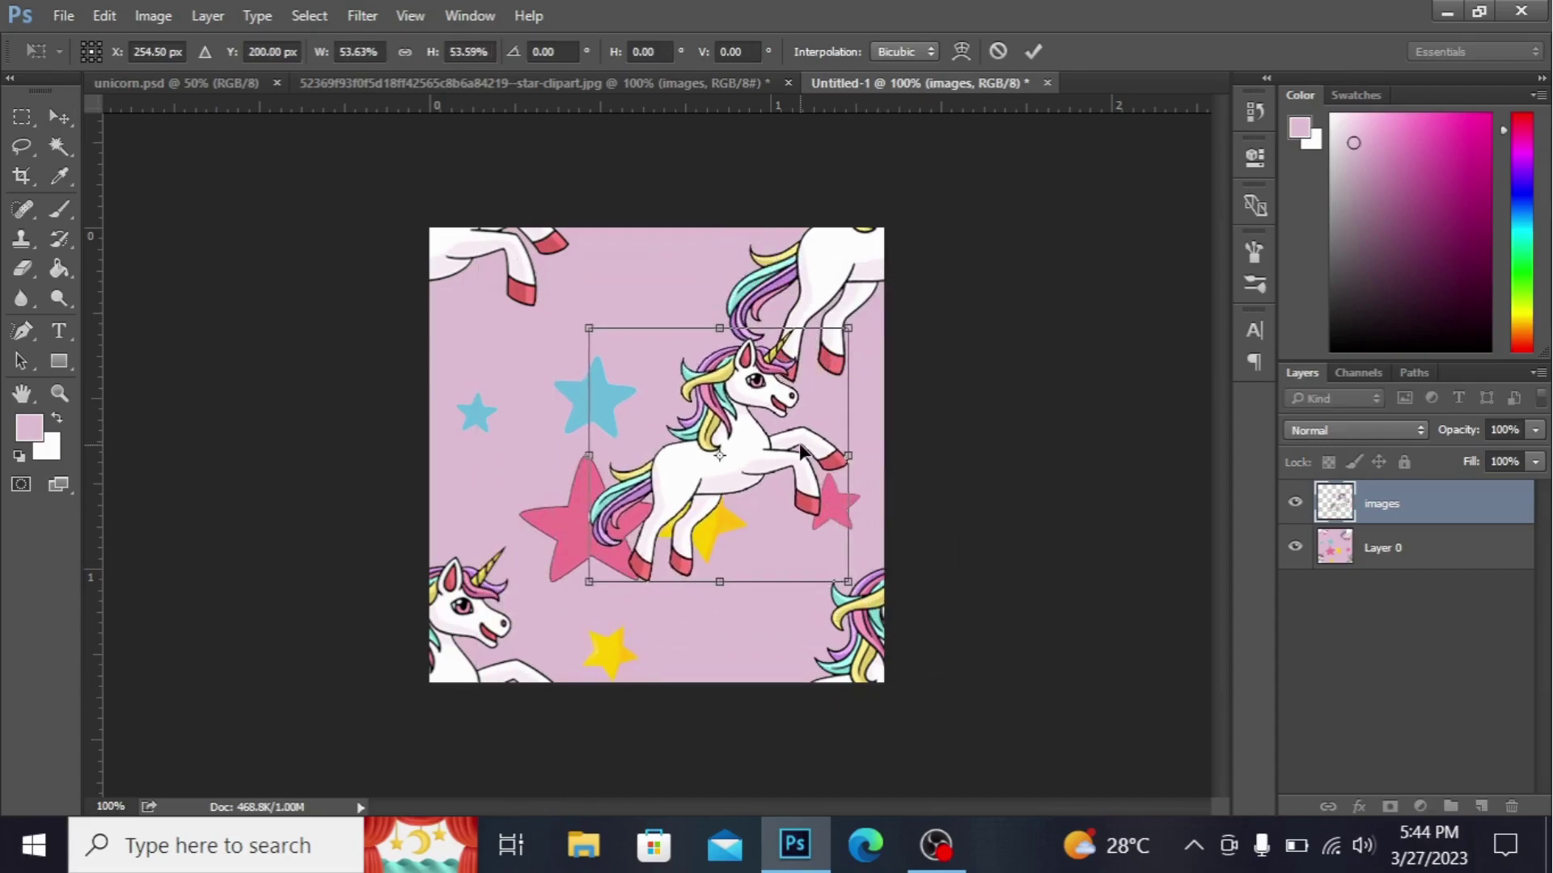
{"action": "mouse_move", "coordinate": [770, 443]}
{"action": "left_mouse_down"}
{"action": "mouse_move", "coordinate": [695, 413]}
{"action": "mouse_move", "coordinate": [718, 441]}
{"action": "left_mouse_up"}
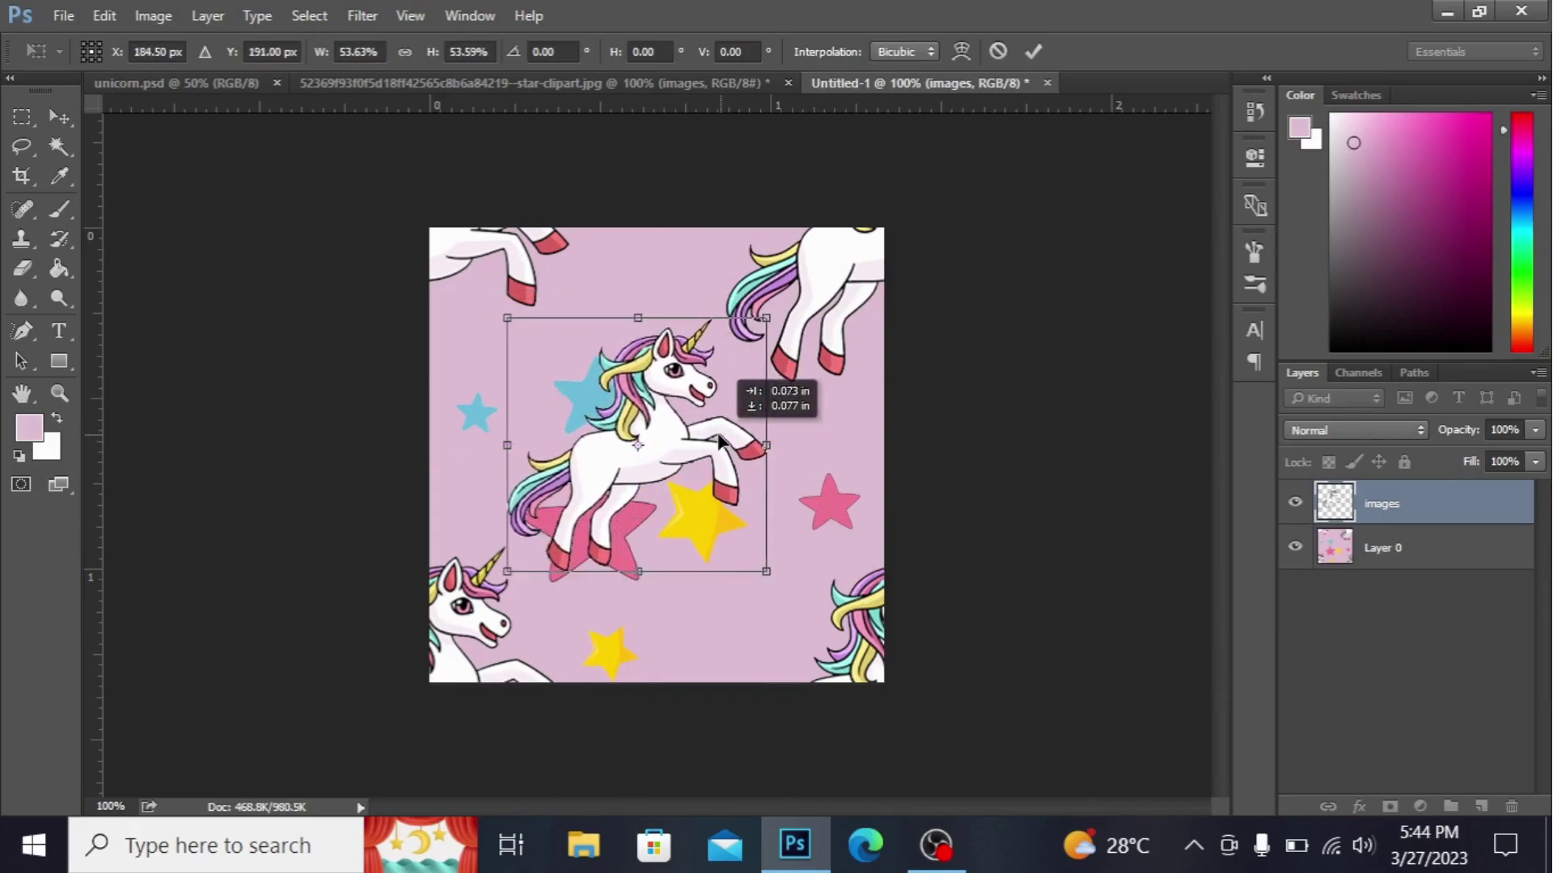
Step: Flip the unicorn horizontally so it faces left
{"action": "right_click", "coordinate": [718, 441]}
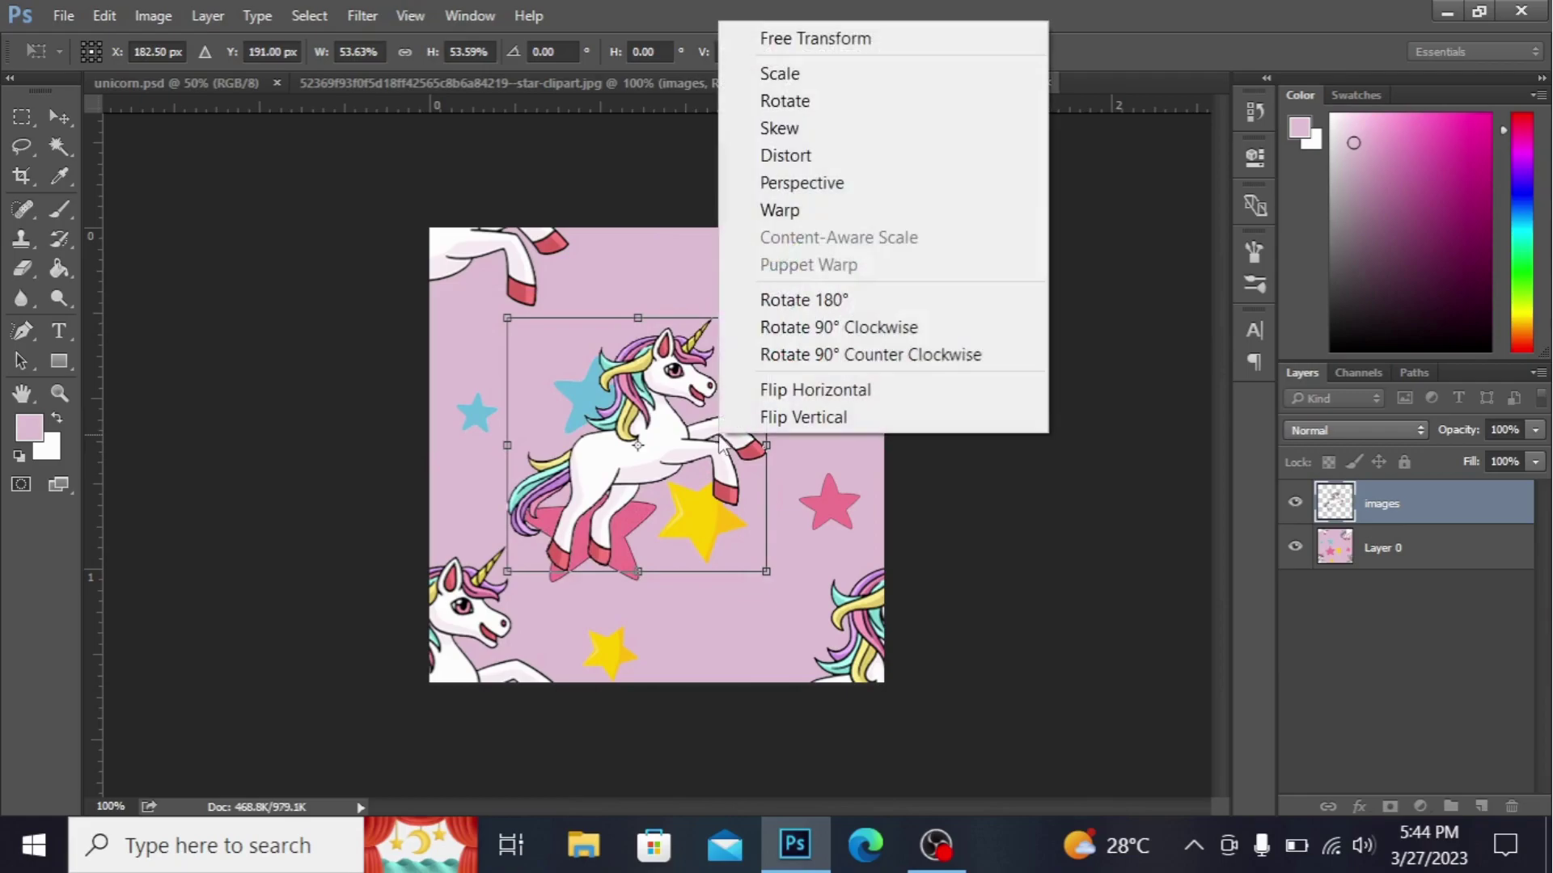
{"action": "left_click", "coordinate": [809, 327]}
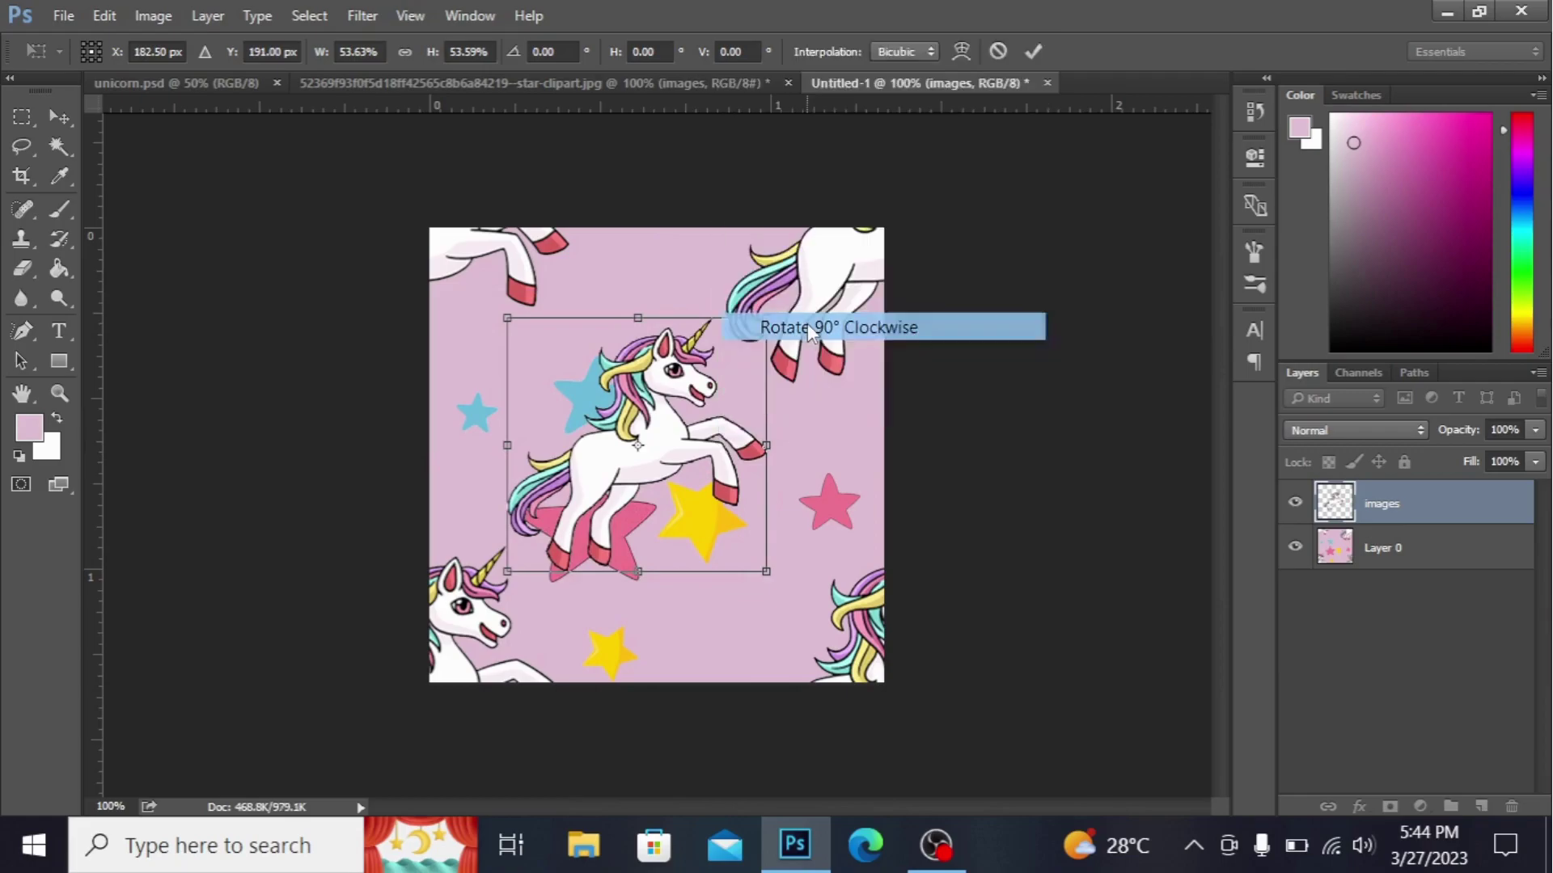
{"action": "right_click", "coordinate": [713, 401]}
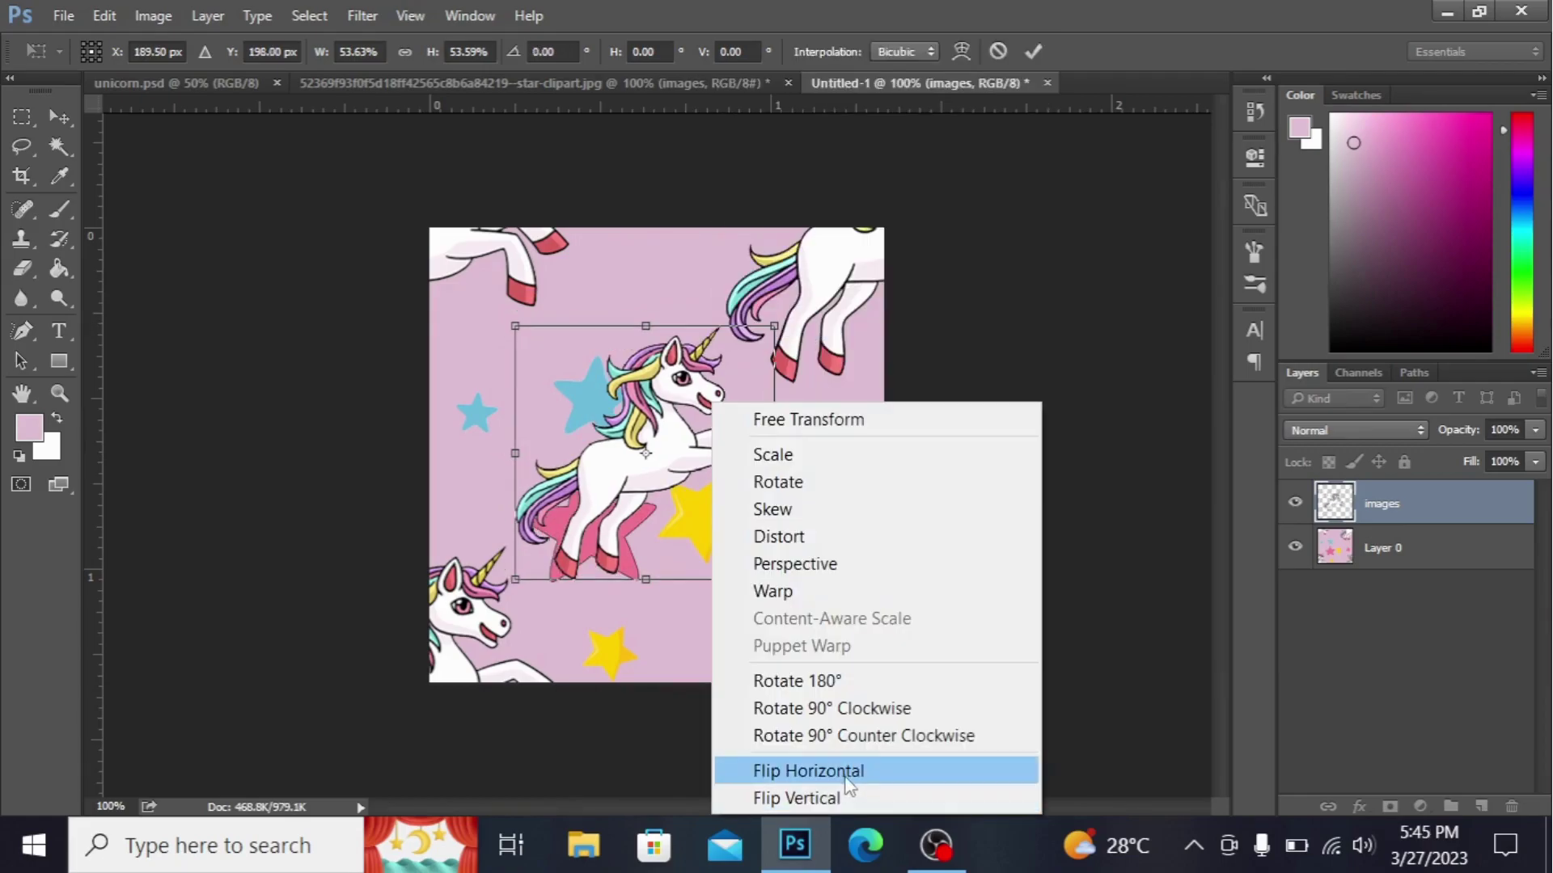
{"action": "left_click", "coordinate": [851, 778]}
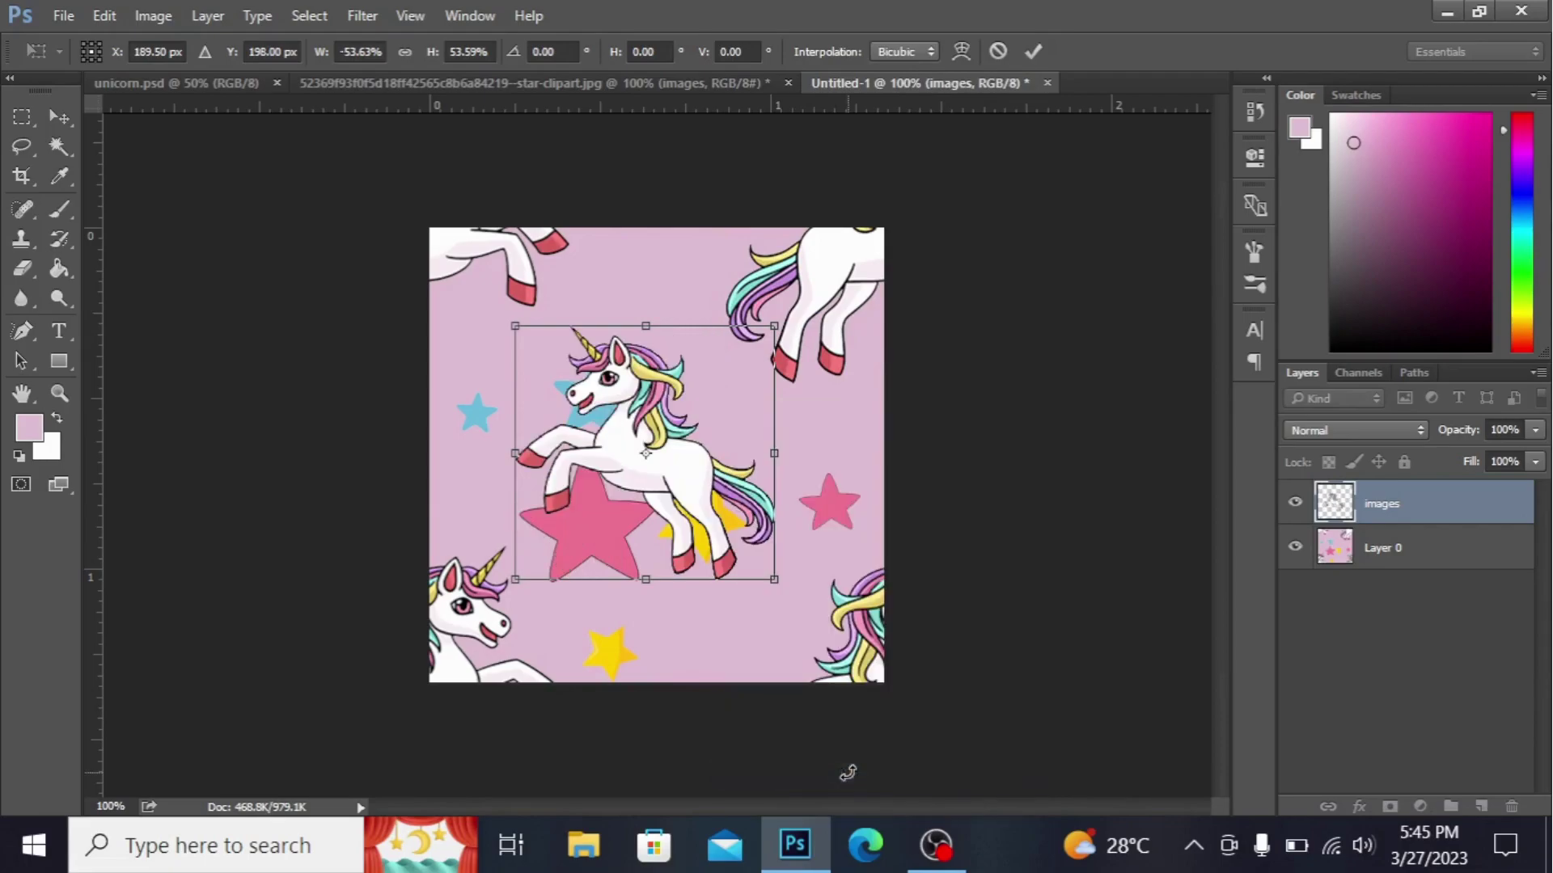
{"action": "right_click", "coordinate": [709, 426]}
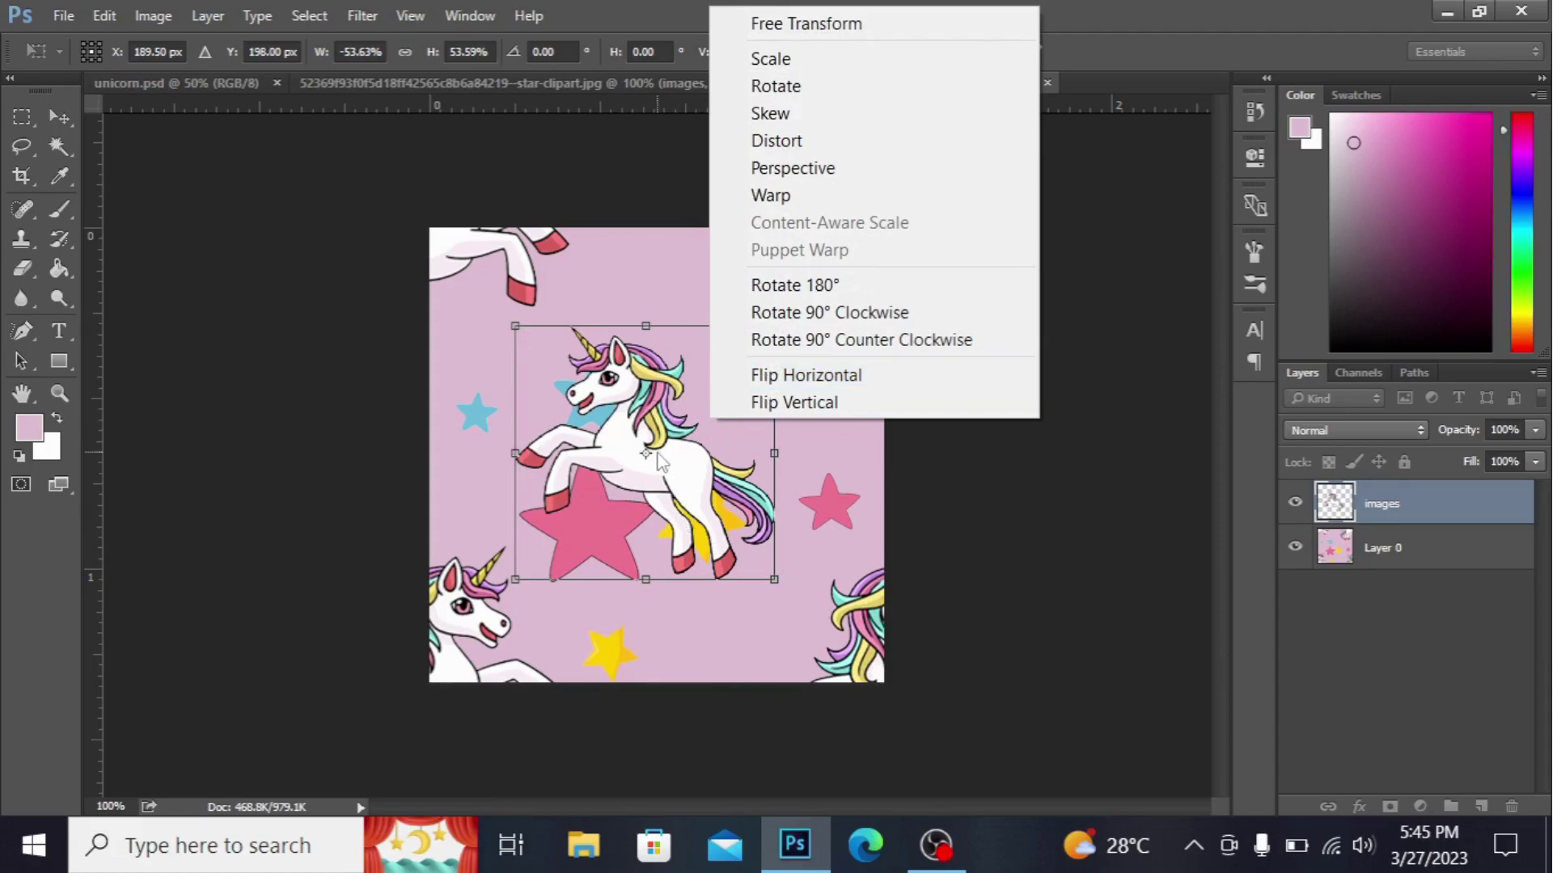
Step: Dismiss the context menu and commit the unicorn's half-size scale and flip
{"action": "left_click", "coordinate": [660, 460]}
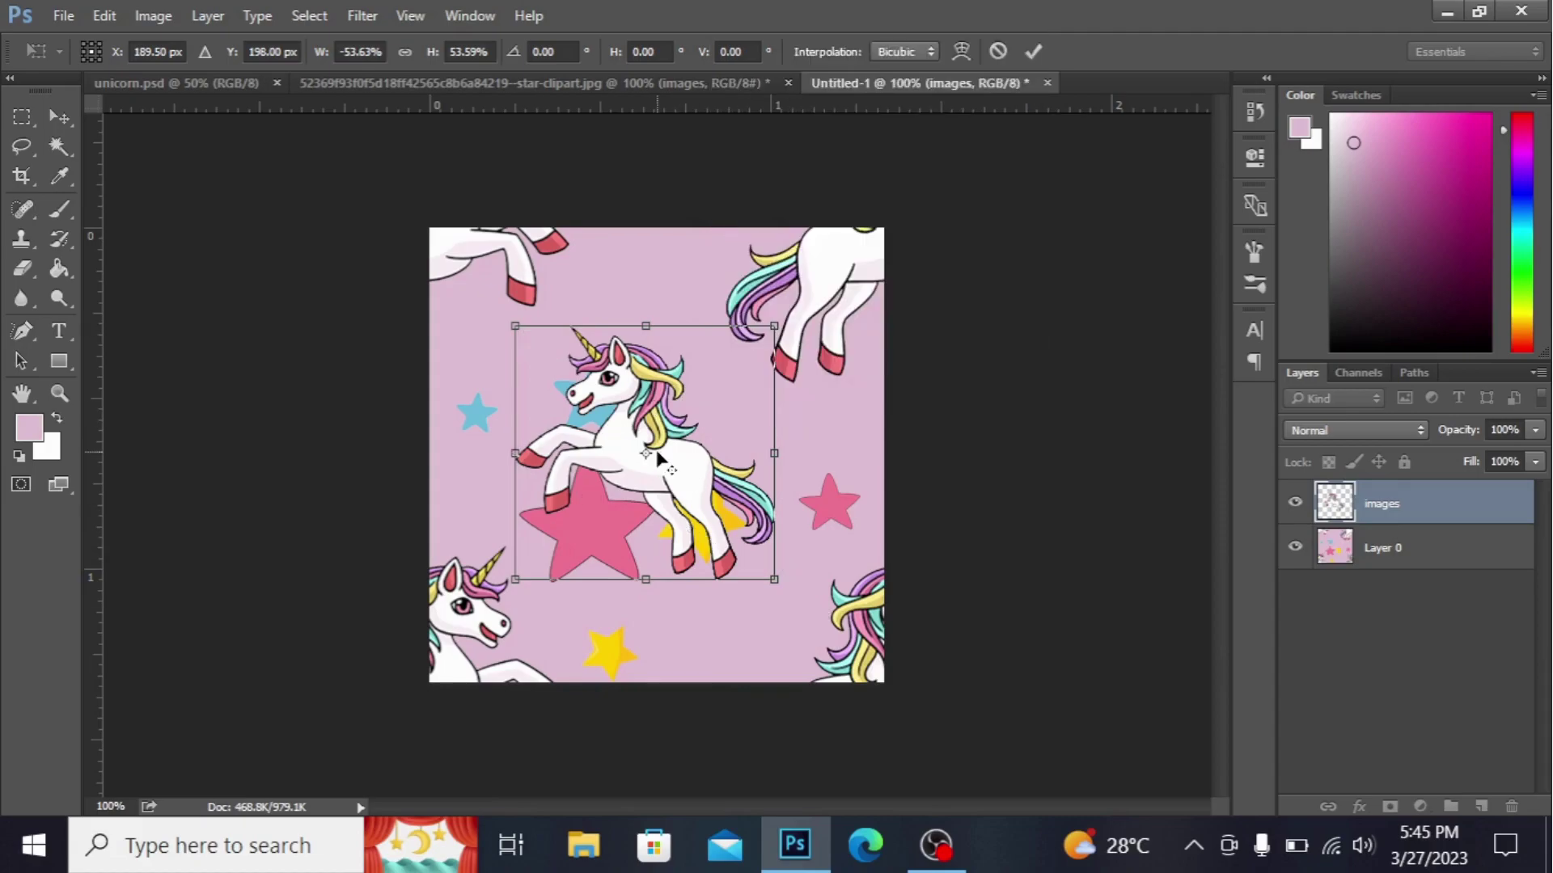
{"action": "key", "text": "Return"}
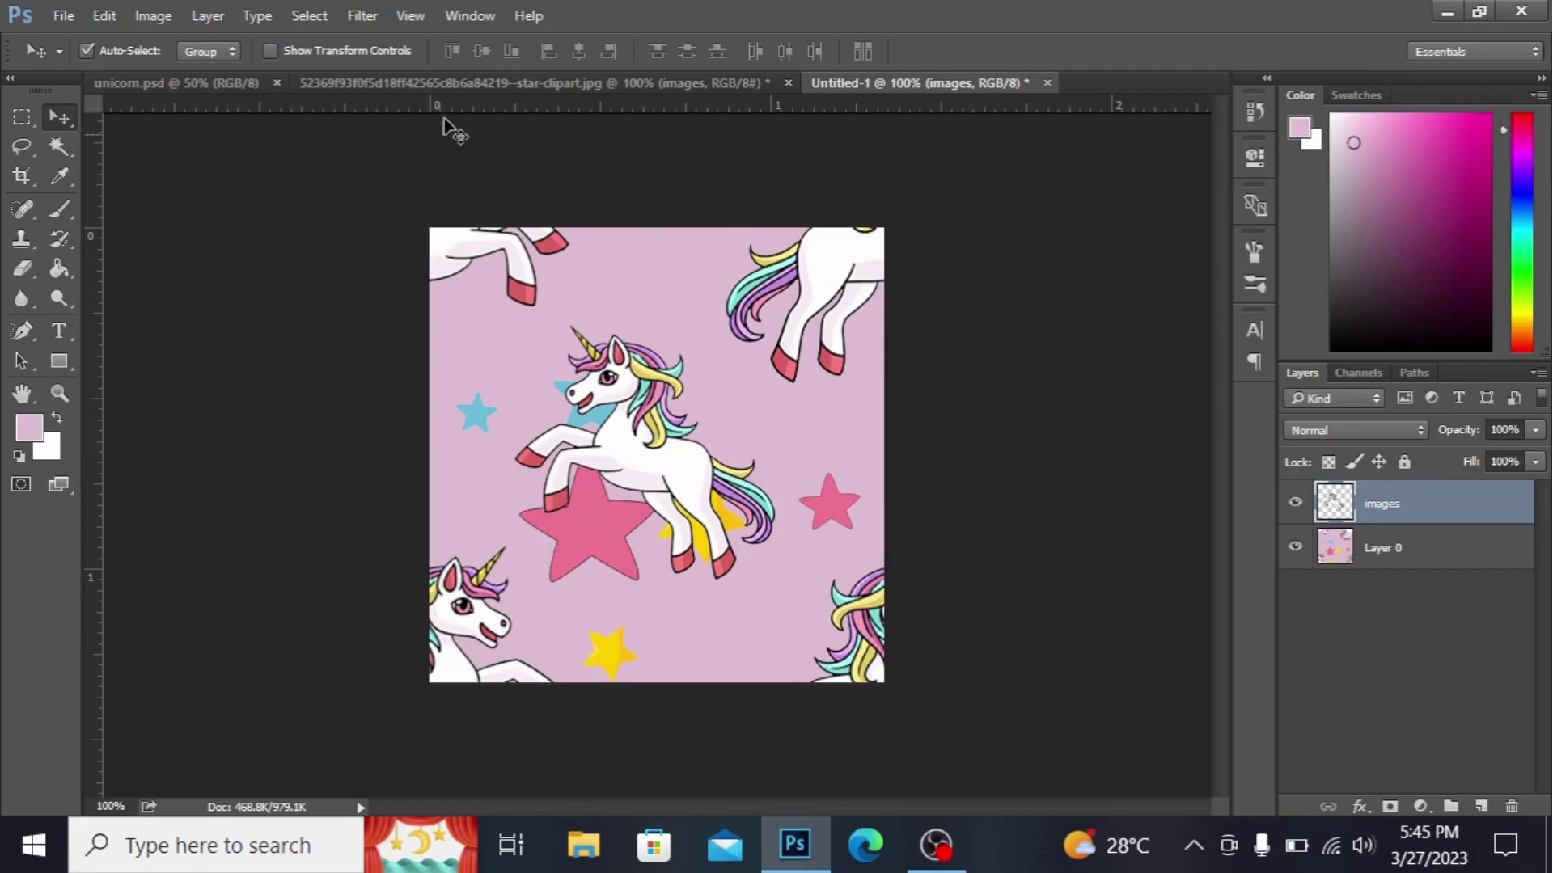
Step: Bring the pink star into the tile, shrink it, and place it near the top
{"action": "left_click", "coordinate": [586, 77]}
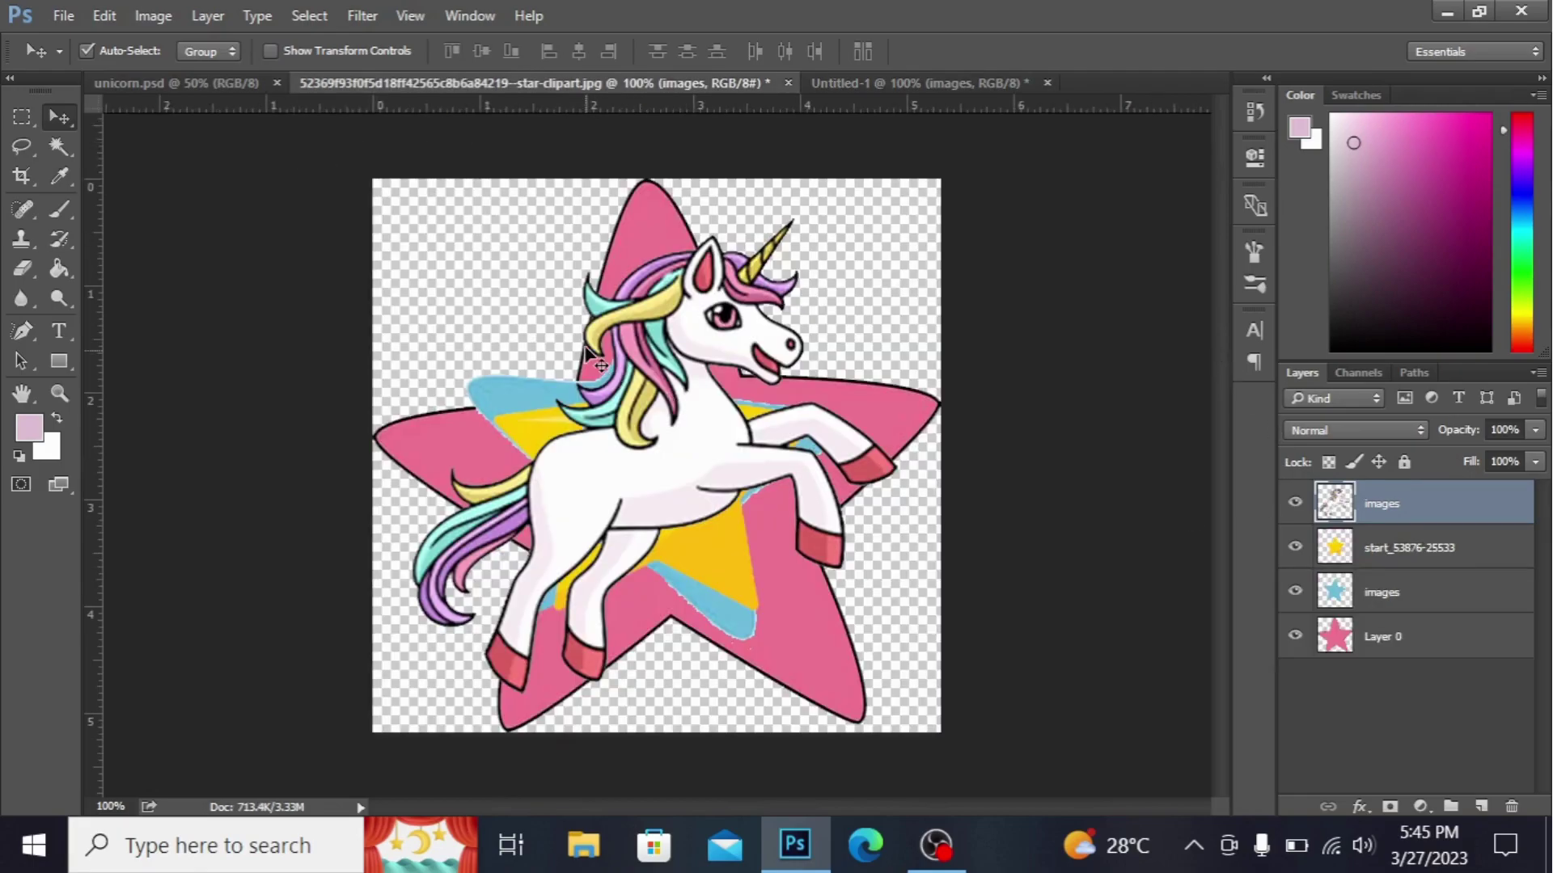
{"action": "left_click_drag", "start_coordinate": [649, 209], "coordinate": [945, 75]}
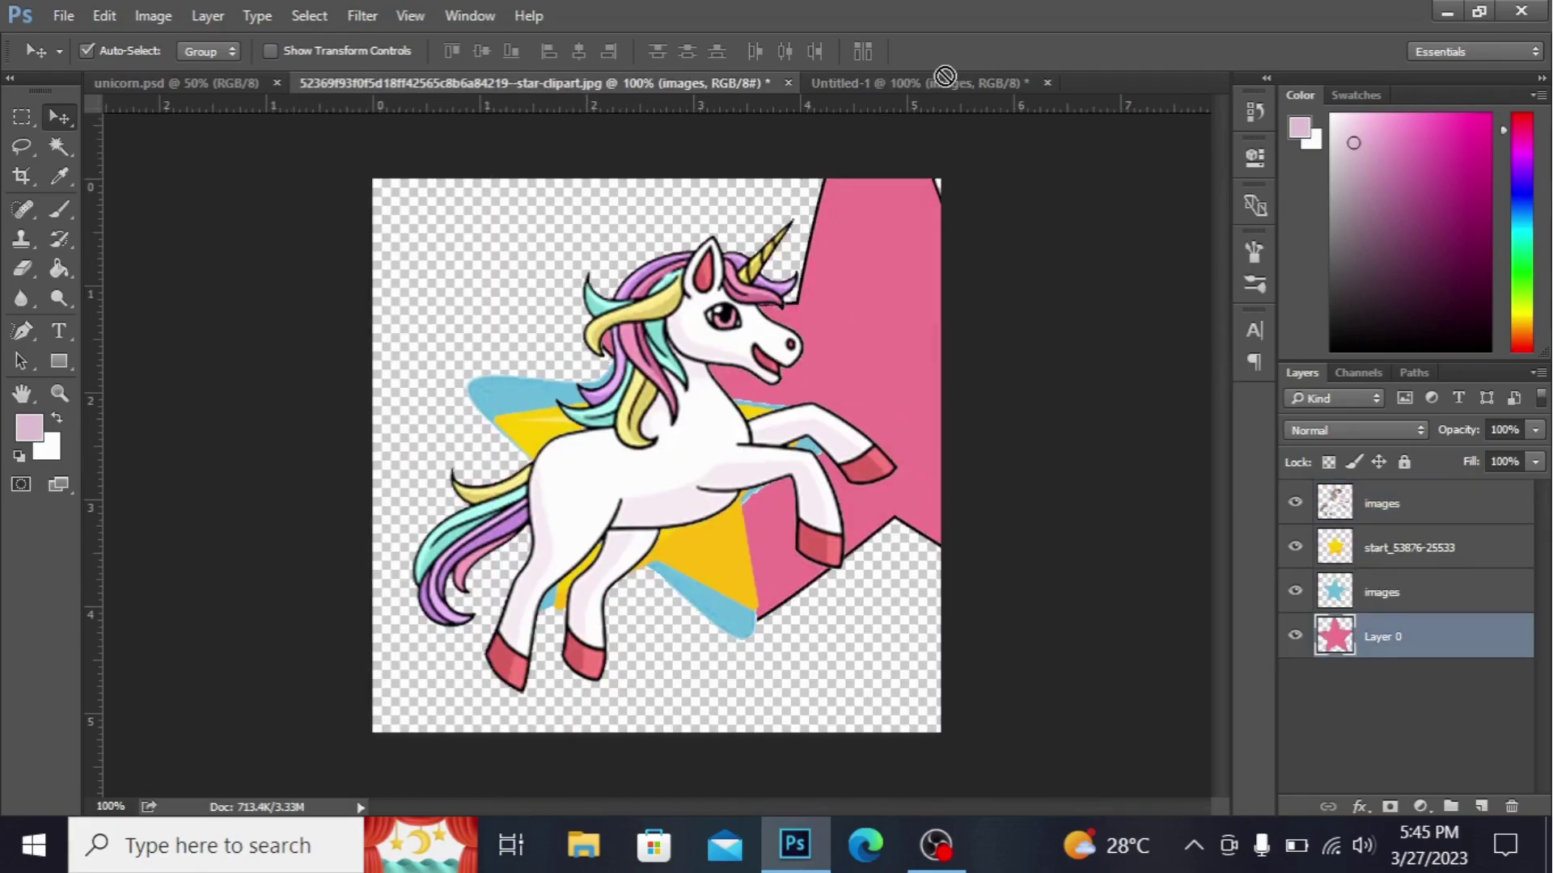
{"action": "left_click_drag", "start_coordinate": [945, 75], "coordinate": [667, 284]}
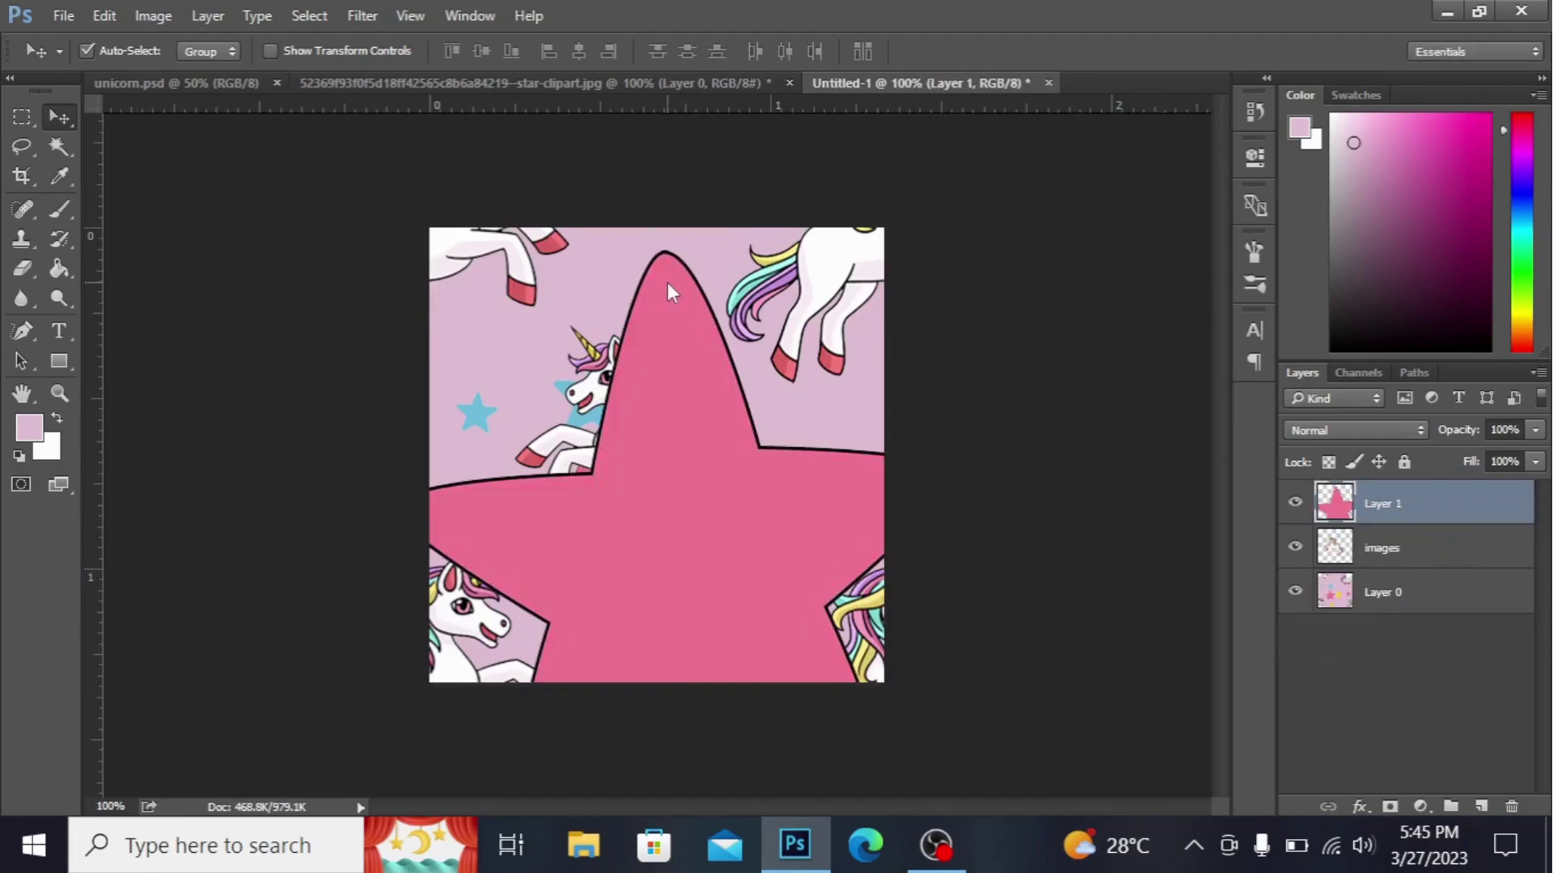
{"action": "key", "text": "ctrl+t"}
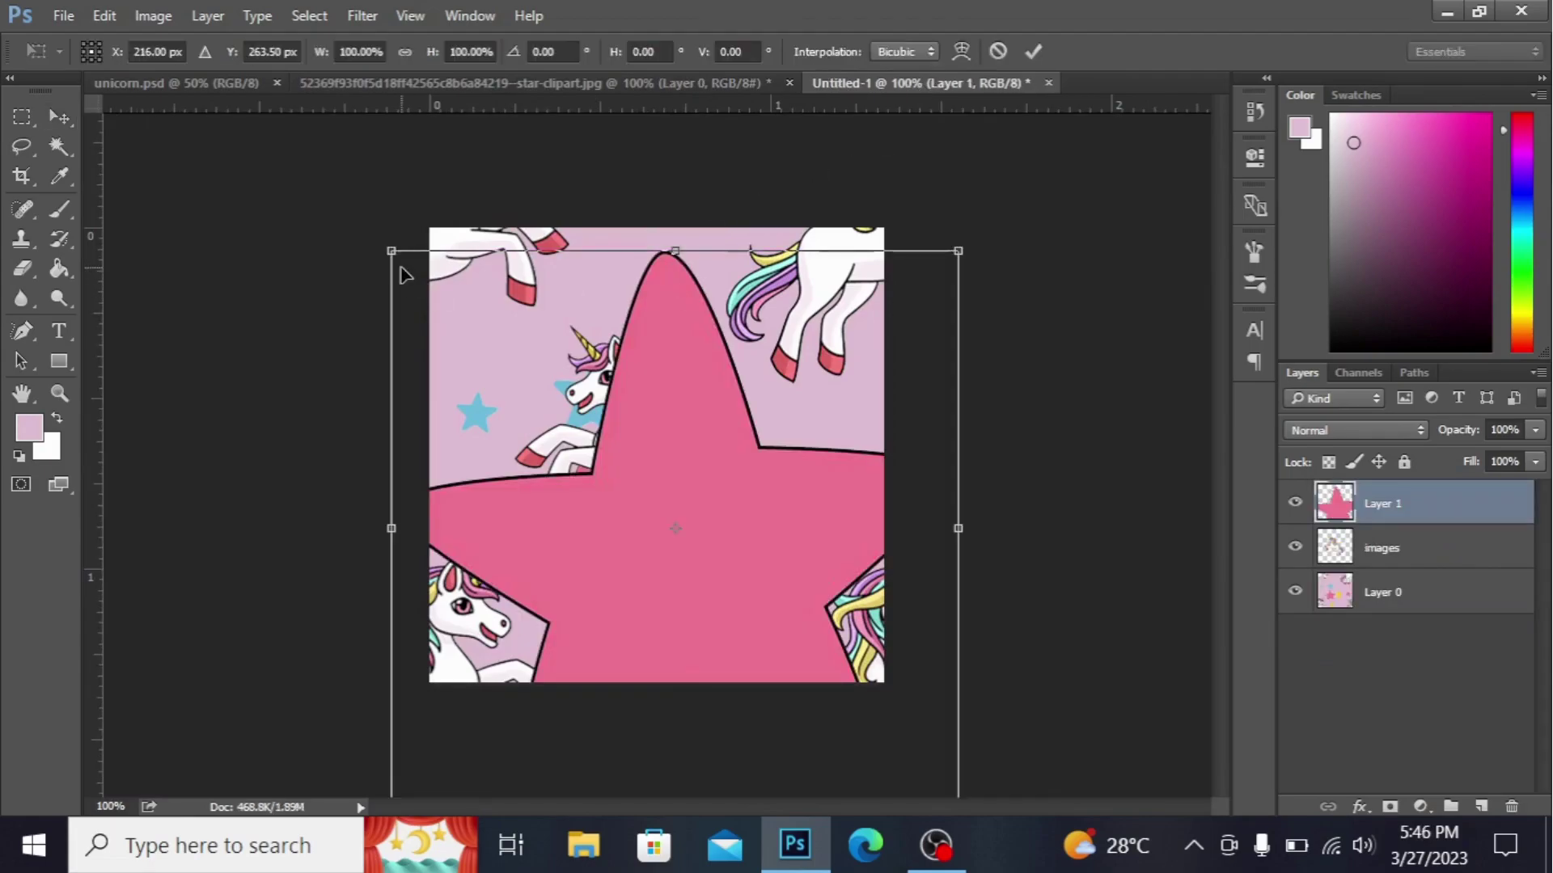
{"action": "left_click_drag", "start_coordinate": [391, 250], "coordinate": [674, 455]}
{"action": "key", "text": "Return"}
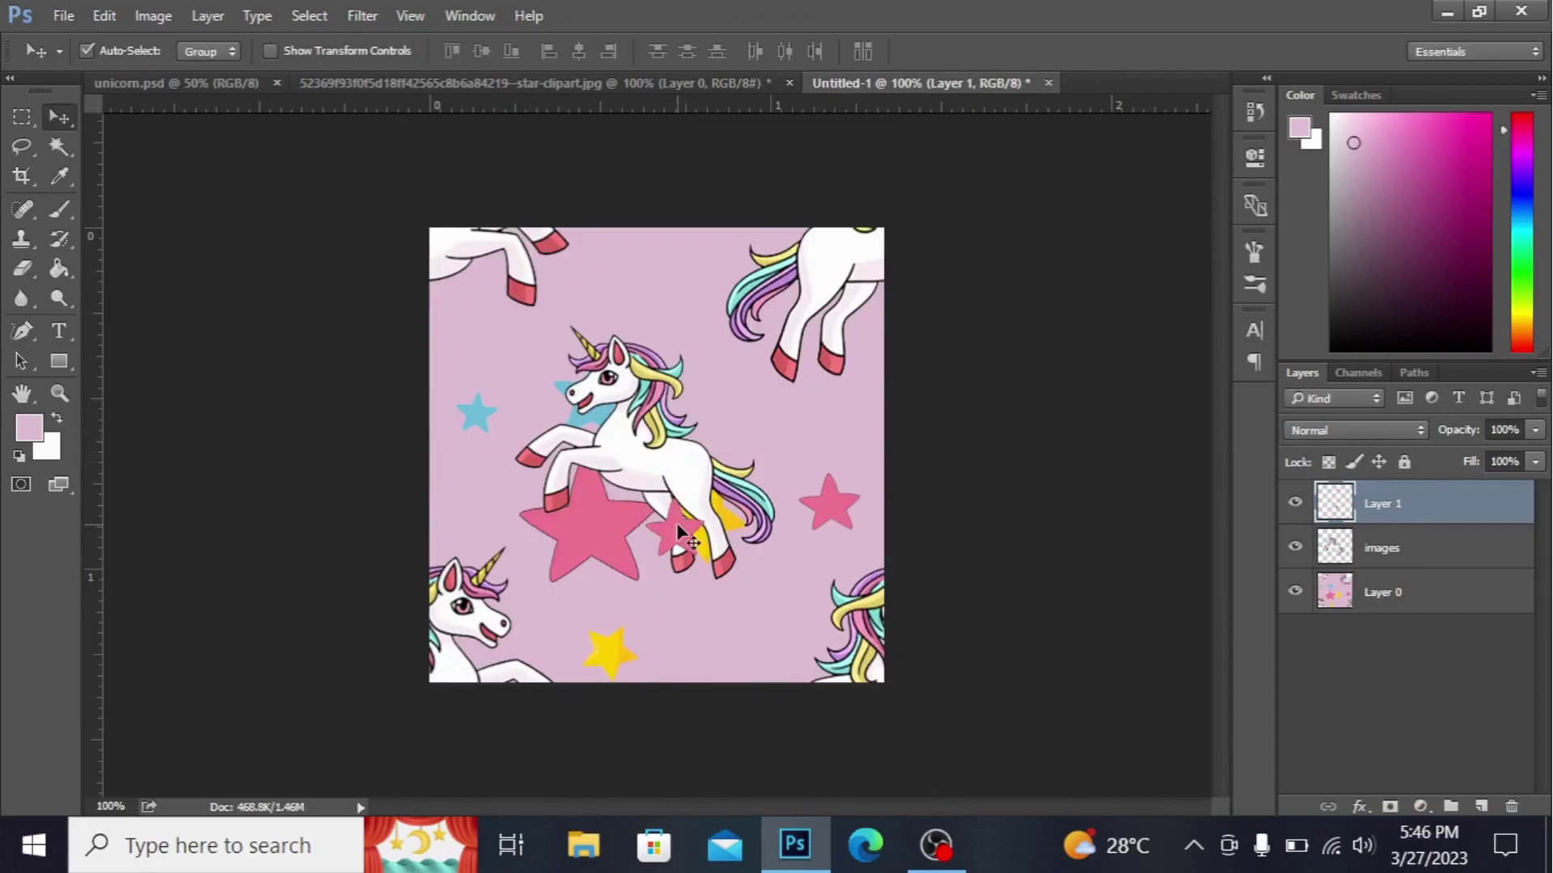
{"action": "left_click_drag", "start_coordinate": [677, 522], "coordinate": [632, 266]}
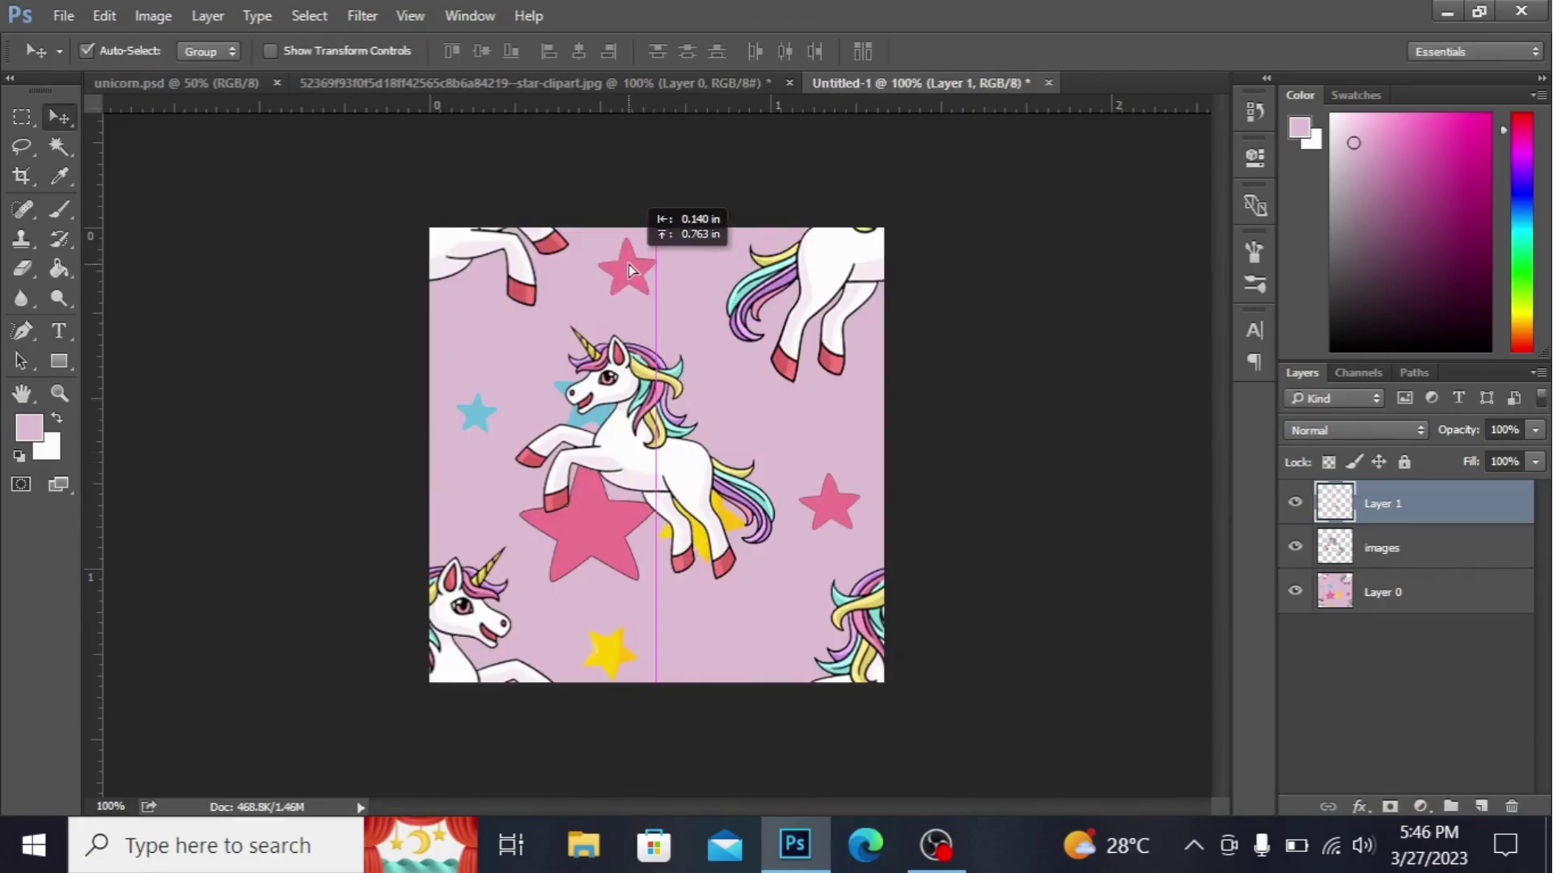
Step: Bring the blue star into the tile, shrink it to about 17%, and place it below the unicorn
{"action": "left_click", "coordinate": [696, 84]}
{"action": "mouse_move", "coordinate": [526, 397]}
{"action": "left_mouse_down"}
{"action": "mouse_move", "coordinate": [851, 87]}
{"action": "mouse_move", "coordinate": [751, 574]}
{"action": "left_mouse_up"}
{"action": "key", "text": "ctrl+t"}
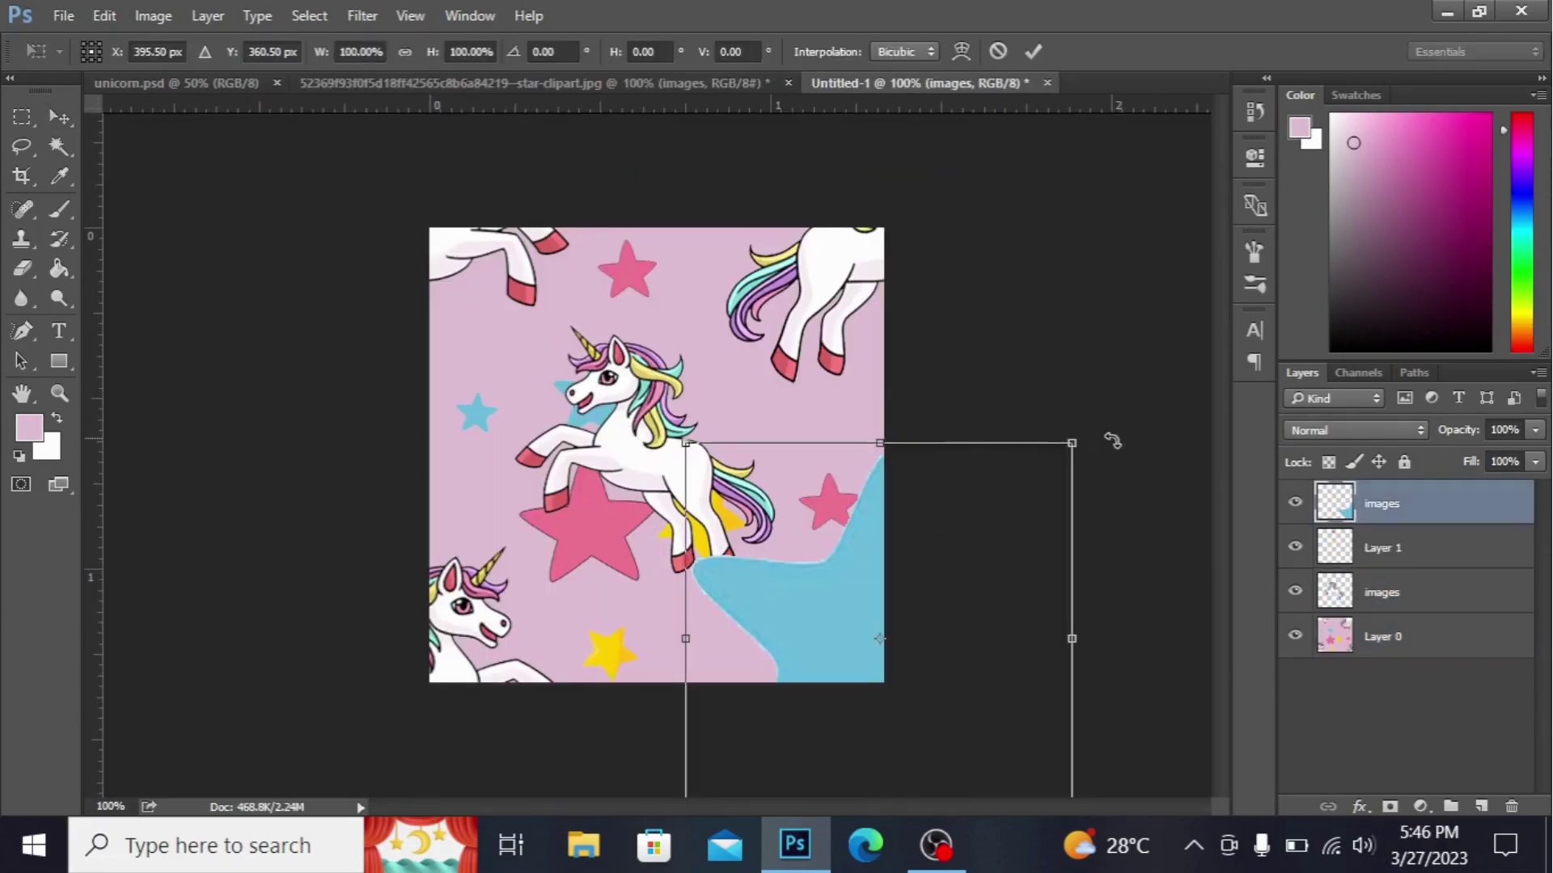
{"action": "left_click_drag", "start_coordinate": [1072, 443], "coordinate": [935, 572]}
{"action": "mouse_move", "coordinate": [825, 567]}
{"action": "left_mouse_down"}
{"action": "mouse_move", "coordinate": [777, 522]}
{"action": "mouse_move", "coordinate": [733, 514]}
{"action": "left_mouse_up"}
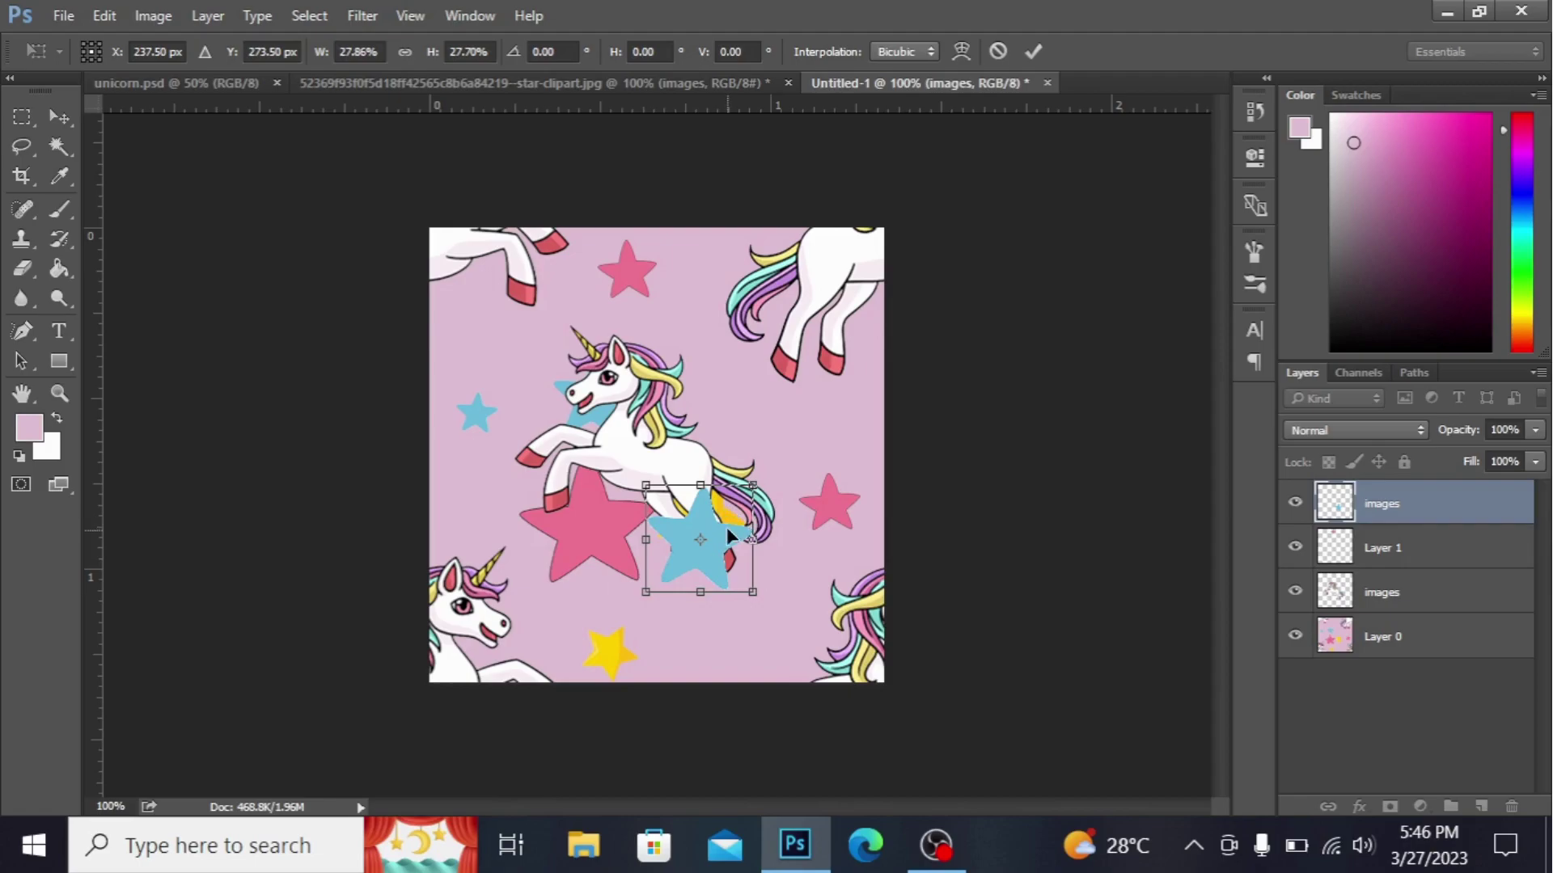
{"action": "left_click_drag", "start_coordinate": [733, 514], "coordinate": [749, 626]}
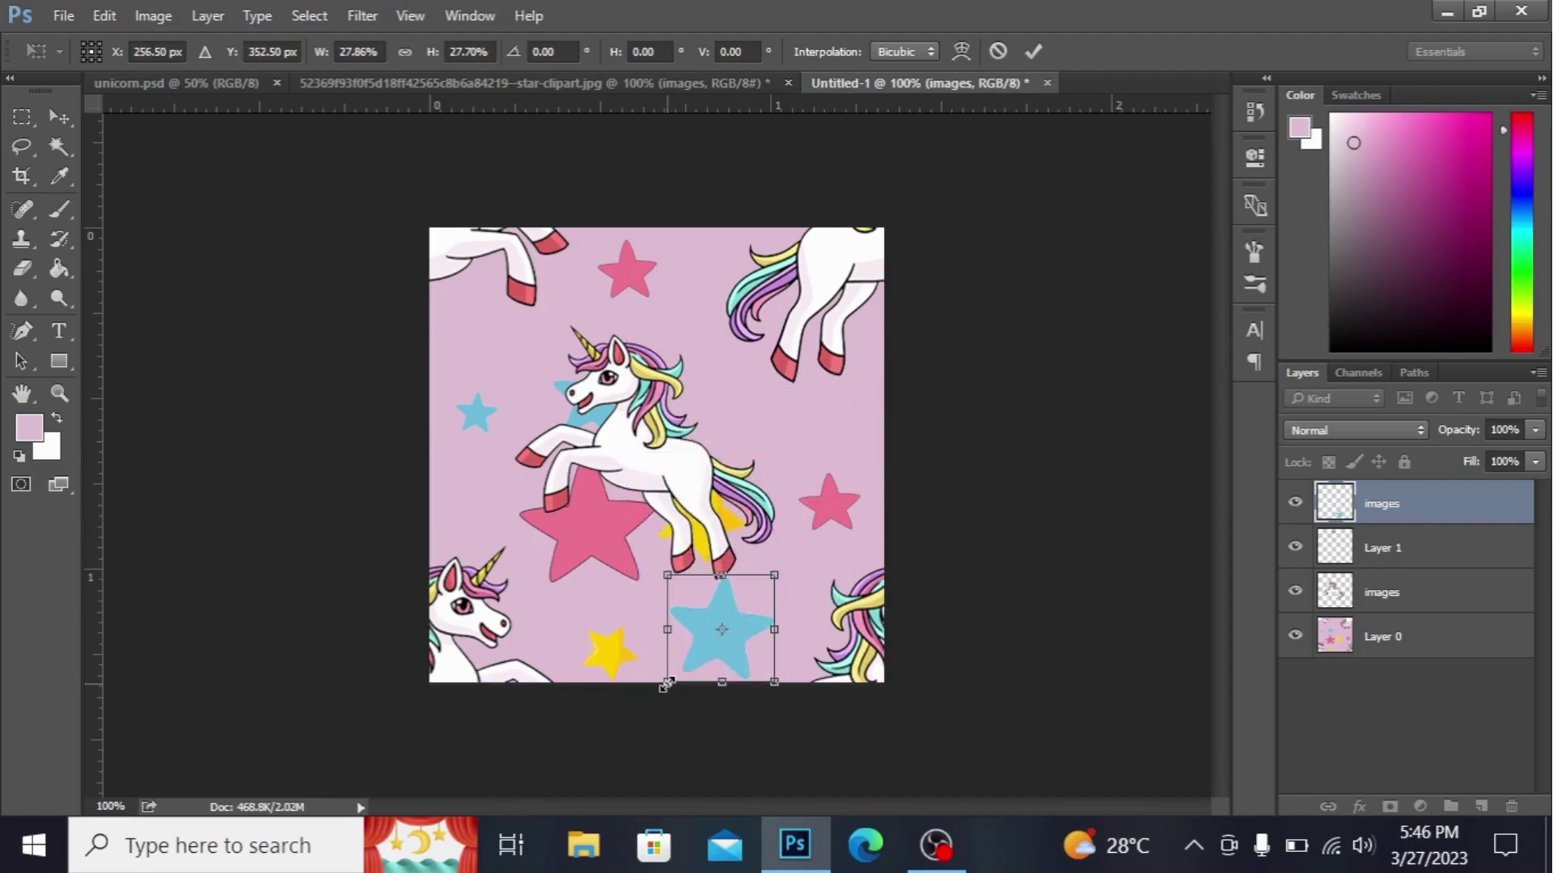
{"action": "mouse_move", "coordinate": [667, 682]}
{"action": "left_mouse_down"}
{"action": "mouse_move", "coordinate": [754, 628]}
{"action": "mouse_move", "coordinate": [770, 425]}
{"action": "left_mouse_up"}
{"action": "key", "text": "Return"}
Step: Bring the yellow star from the clipart into the tile and shrink it small
{"action": "left_click", "coordinate": [687, 79]}
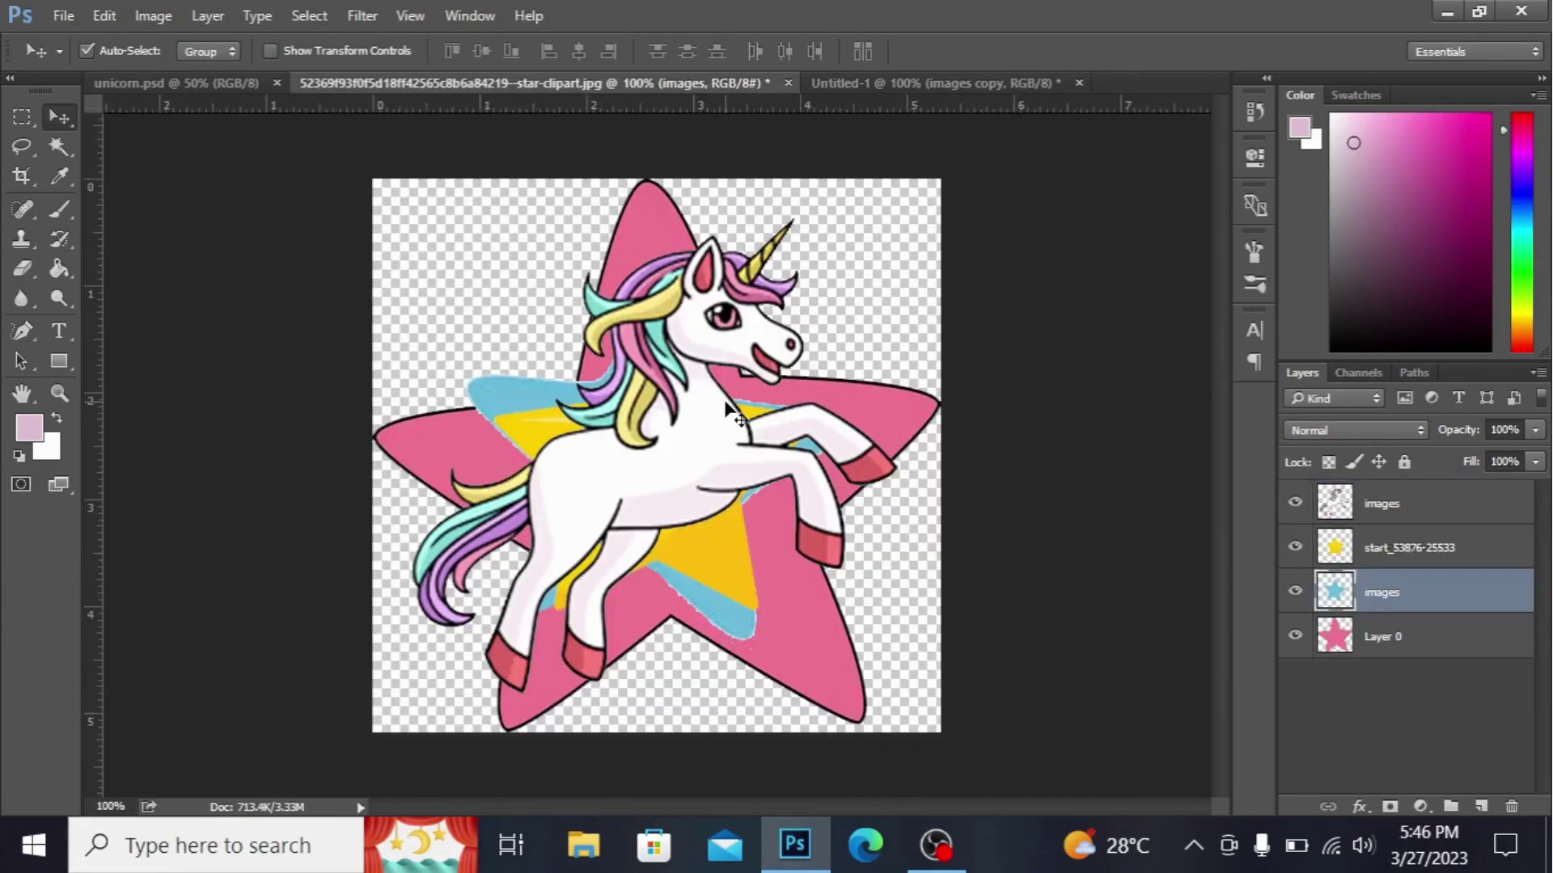
{"action": "mouse_move", "coordinate": [718, 540]}
{"action": "left_mouse_down"}
{"action": "mouse_move", "coordinate": [673, 335]}
{"action": "mouse_move", "coordinate": [521, 366]}
{"action": "left_mouse_up"}
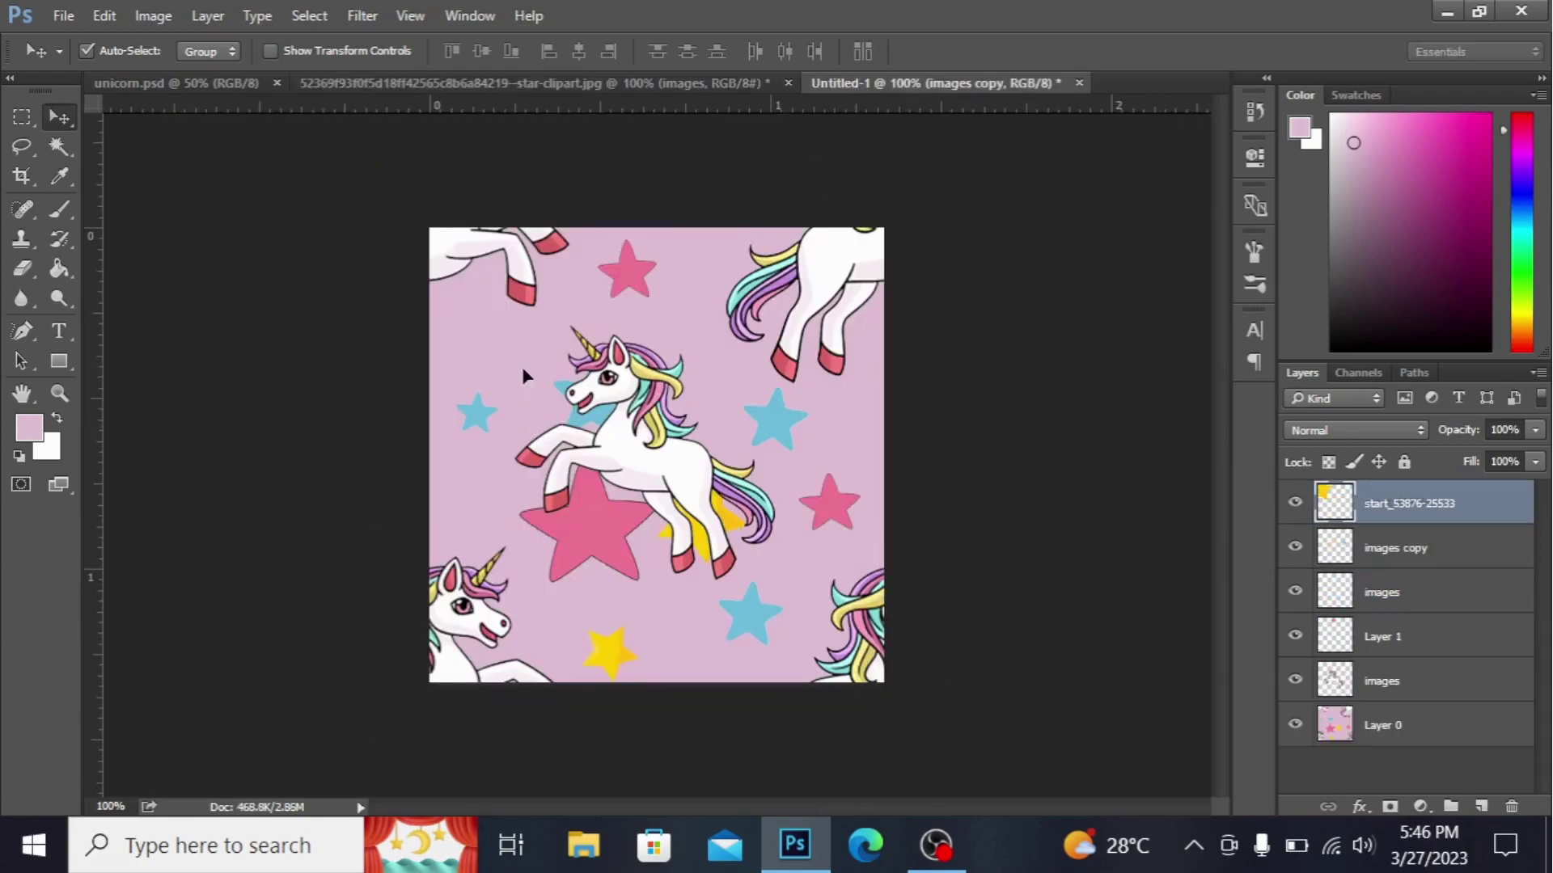
{"action": "key", "text": "ctrl+t"}
{"action": "left_click_drag", "start_coordinate": [622, 436], "coordinate": [518, 316]}
{"action": "key", "text": "Return"}
Step: Duplicate and tilt the small yellow star, placing copies on the left and right of the unicorn
{"action": "left_click", "coordinate": [484, 285]}
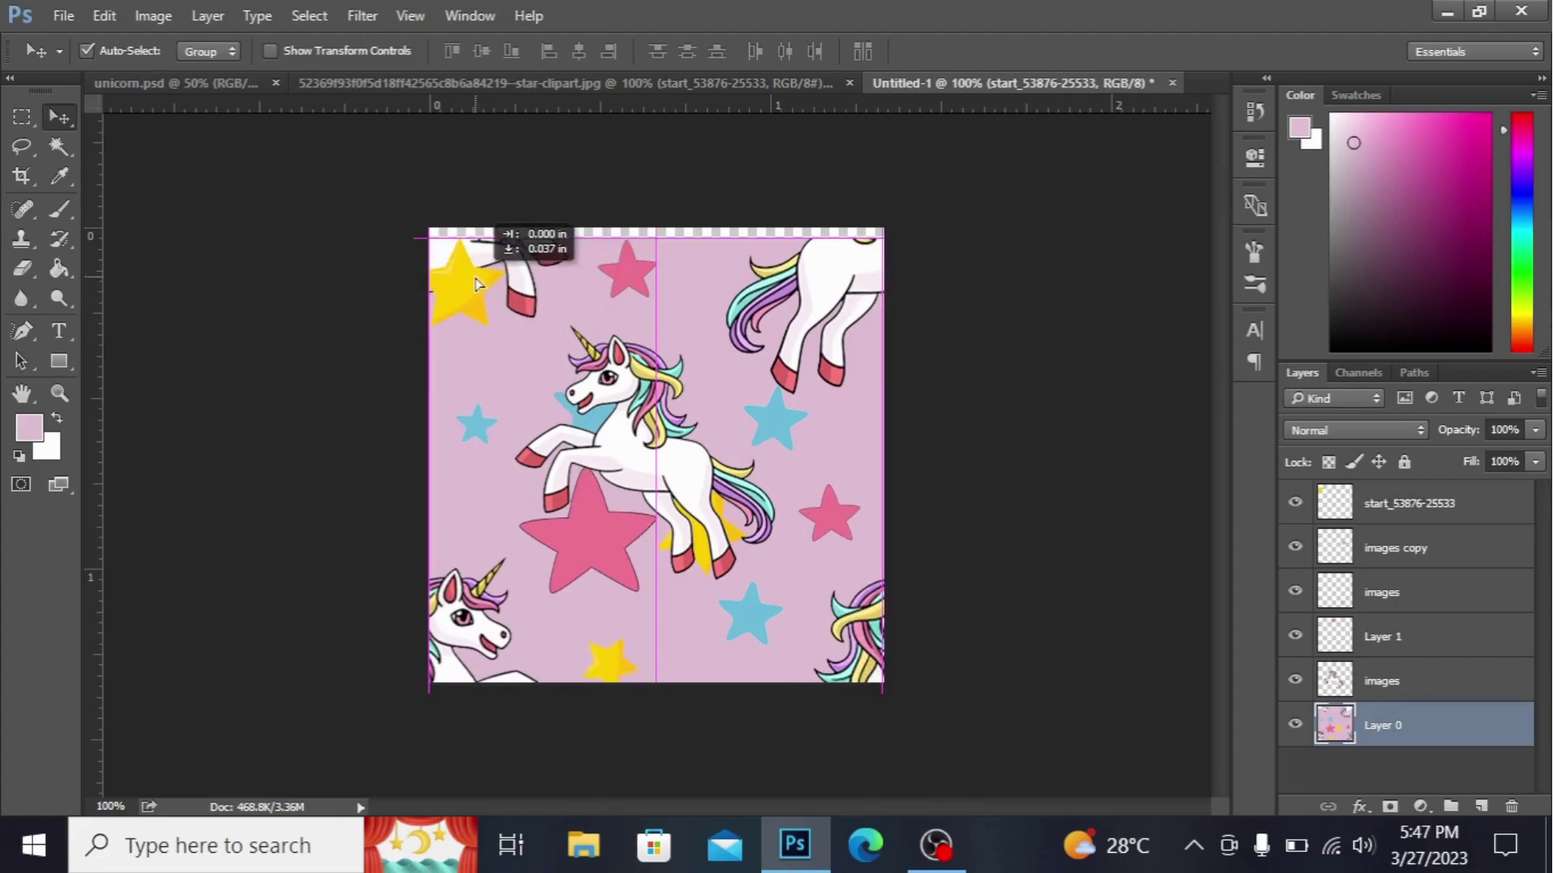
{"action": "key", "text": "ctrl+z"}
{"action": "mouse_move", "coordinate": [459, 273]}
{"action": "left_mouse_down"}
{"action": "mouse_move", "coordinate": [490, 349]}
{"action": "mouse_move", "coordinate": [518, 372]}
{"action": "mouse_move", "coordinate": [555, 338]}
{"action": "mouse_move", "coordinate": [467, 510]}
{"action": "mouse_move", "coordinate": [503, 478]}
{"action": "mouse_move", "coordinate": [528, 500]}
{"action": "left_mouse_up"}
{"action": "key", "text": "ctrl+t"}
{"action": "key", "text": "Return"}
{"action": "key", "text": "ctrl+t"}
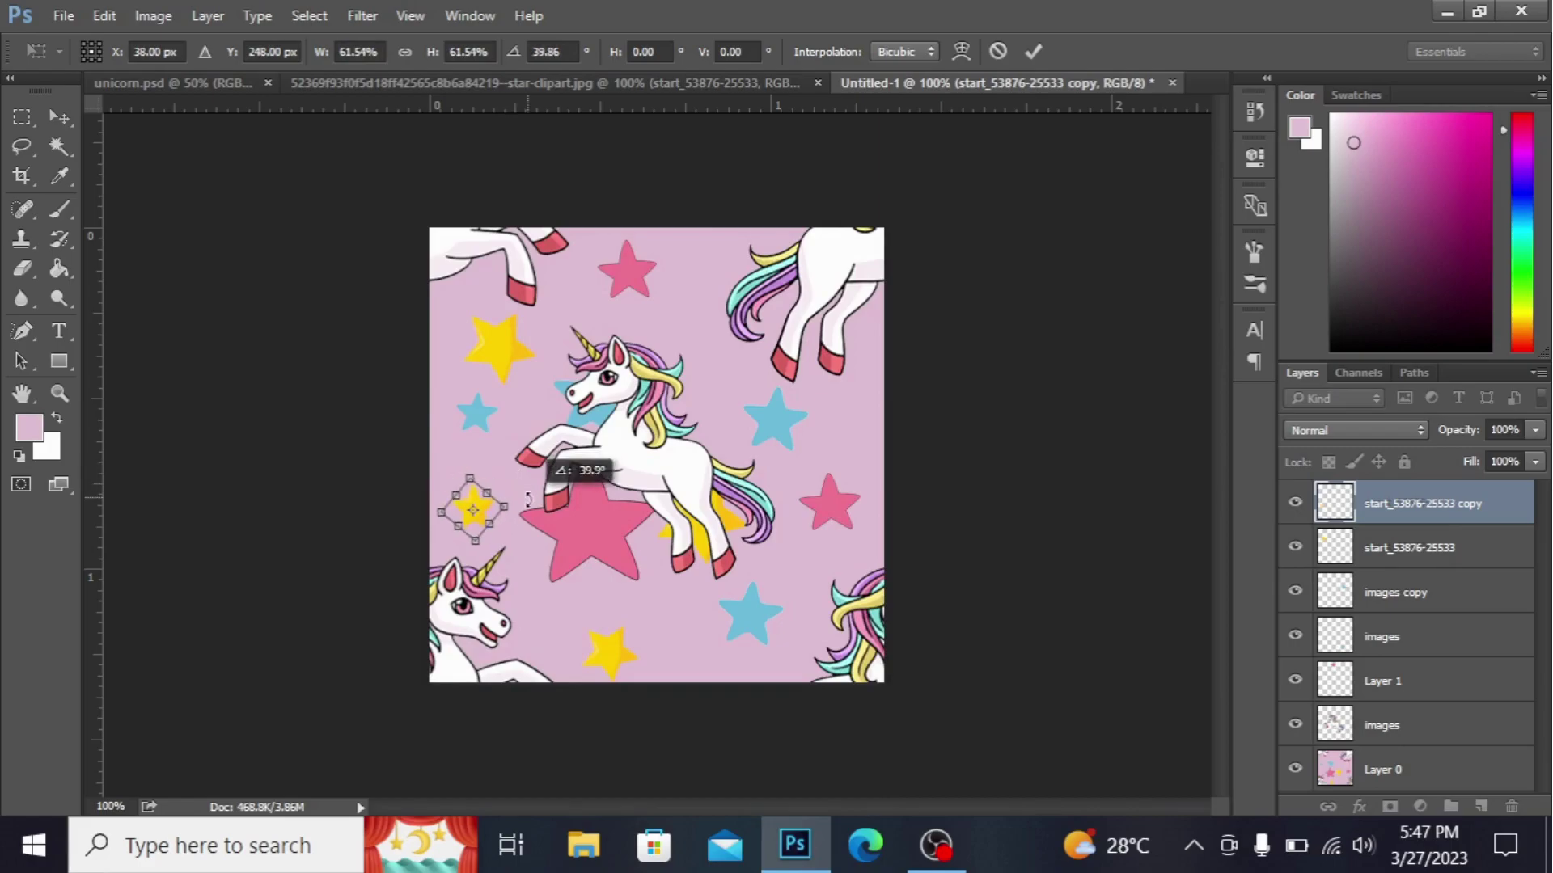
{"action": "key", "text": "Return"}
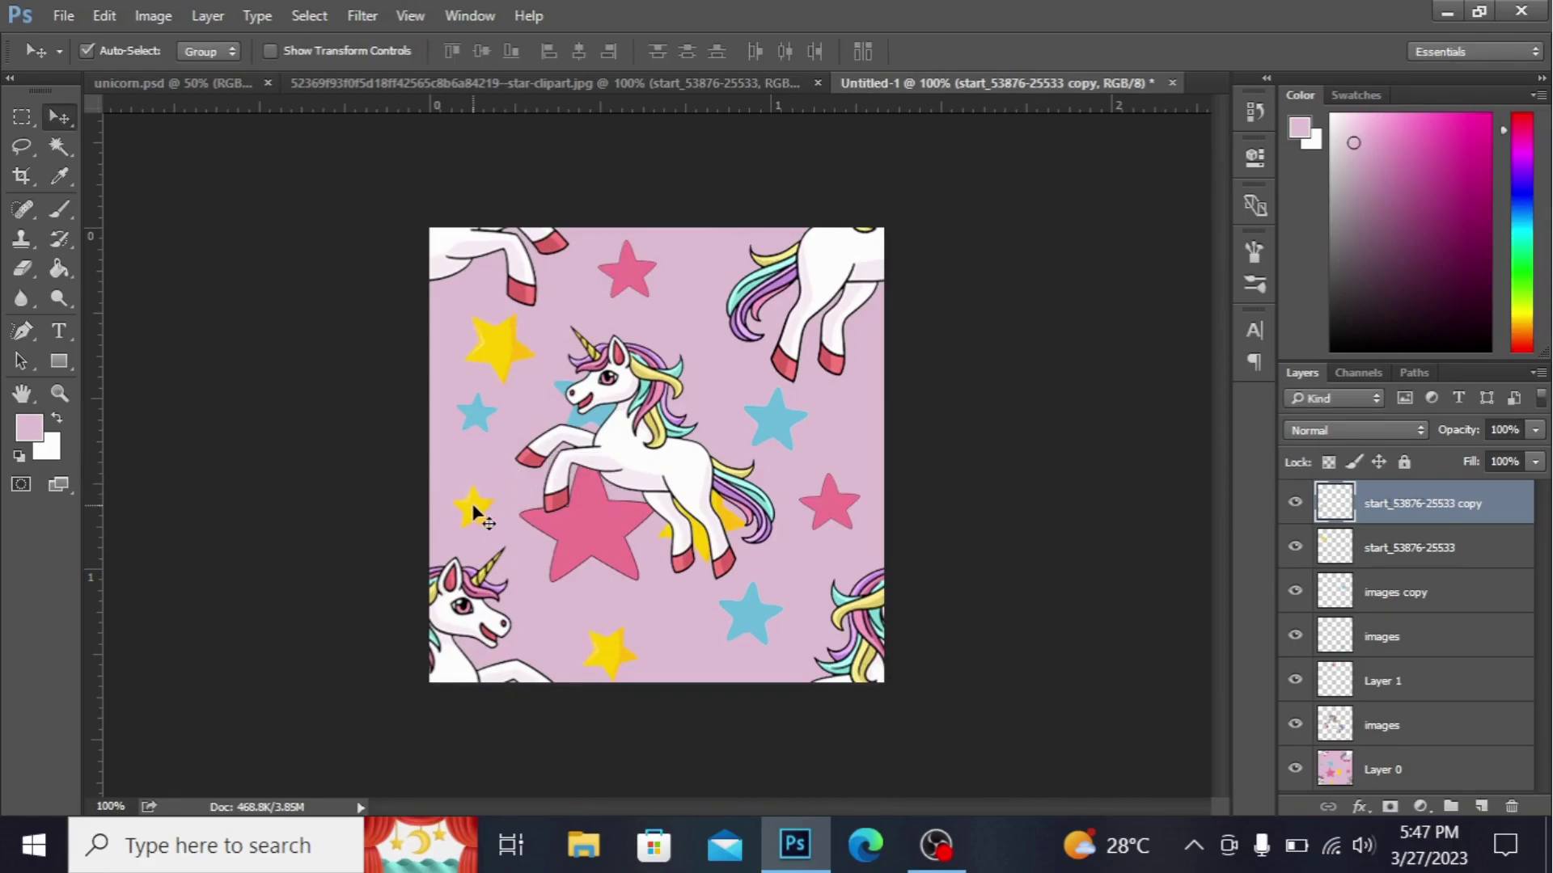
{"action": "left_click_drag", "start_coordinate": [469, 510], "coordinate": [859, 440]}
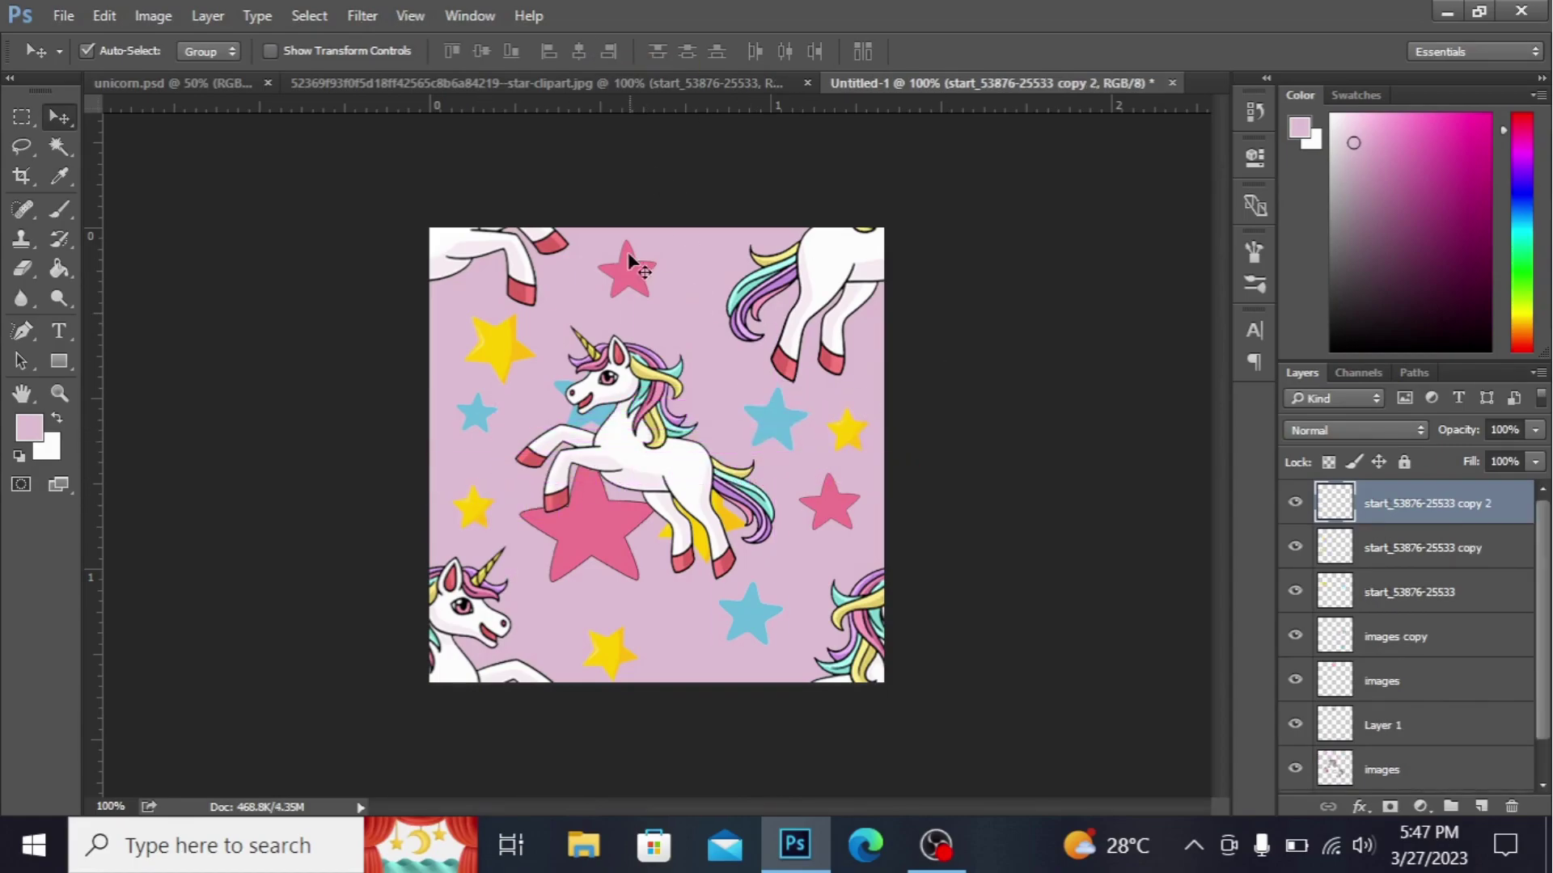
Step: Duplicate the pink star lower in the tile and resize the copy
{"action": "left_click", "coordinate": [638, 274]}
{"action": "mouse_move", "coordinate": [684, 646]}
{"action": "left_mouse_down"}
{"action": "mouse_move", "coordinate": [692, 623]}
{"action": "mouse_move", "coordinate": [671, 611]}
{"action": "left_mouse_up"}
{"action": "key", "text": "ctrl+t"}
{"action": "key", "text": "Return"}
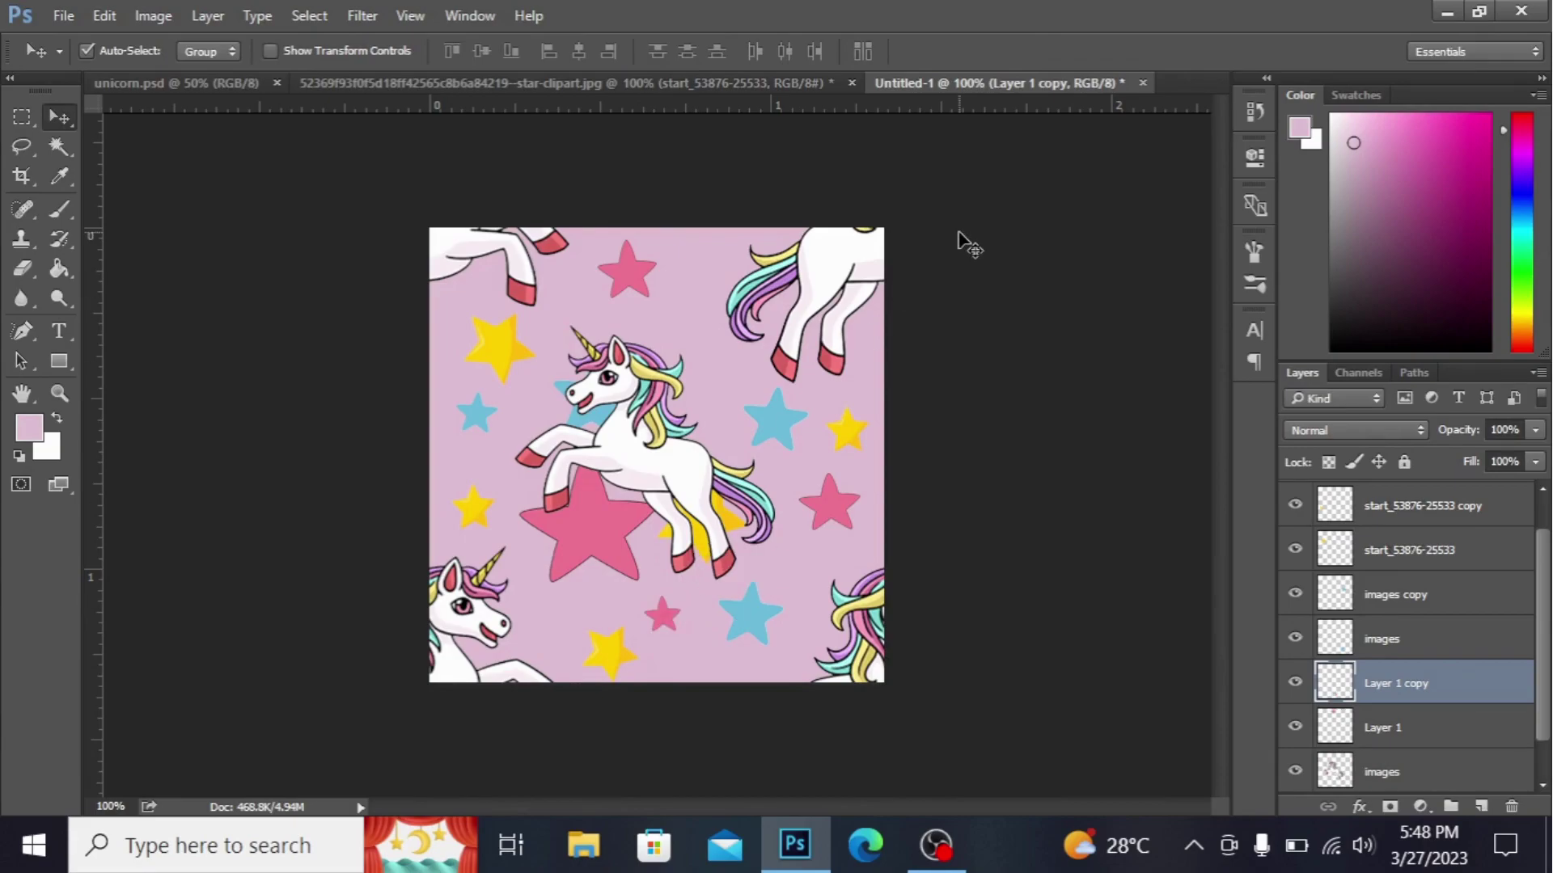
Step: Add a rotated blue star copy and a small yellow star copy near the top
{"action": "mouse_move", "coordinate": [752, 600]}
{"action": "left_mouse_down"}
{"action": "mouse_move", "coordinate": [696, 304]}
{"action": "mouse_move", "coordinate": [713, 338]}
{"action": "mouse_move", "coordinate": [679, 348]}
{"action": "left_mouse_up"}
{"action": "key", "text": "ctrl+t"}
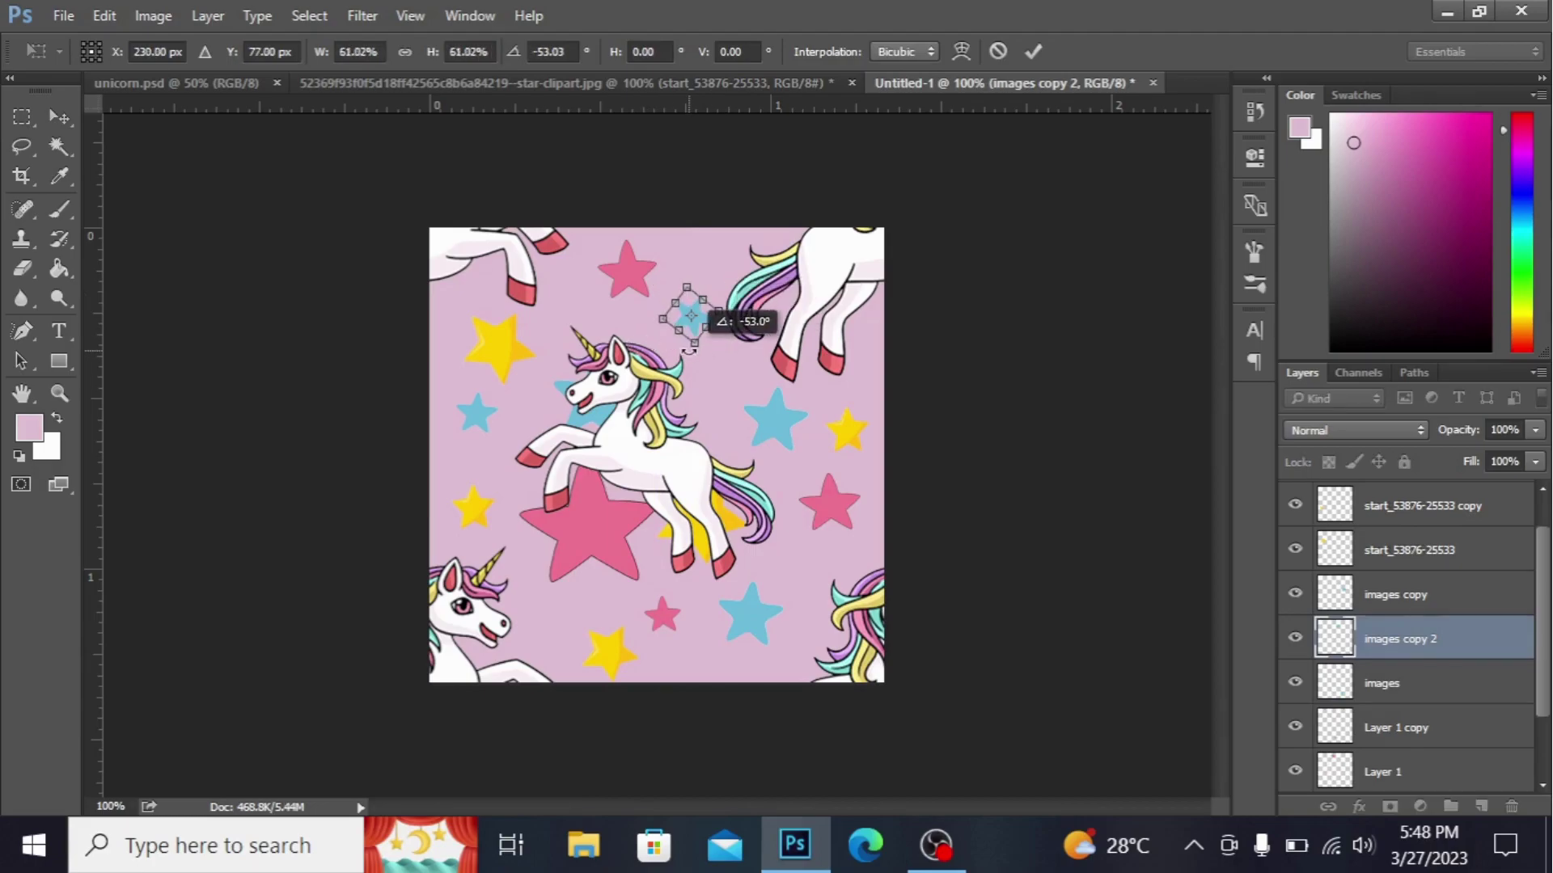
{"action": "key", "text": "Return"}
{"action": "left_click", "coordinate": [841, 422]}
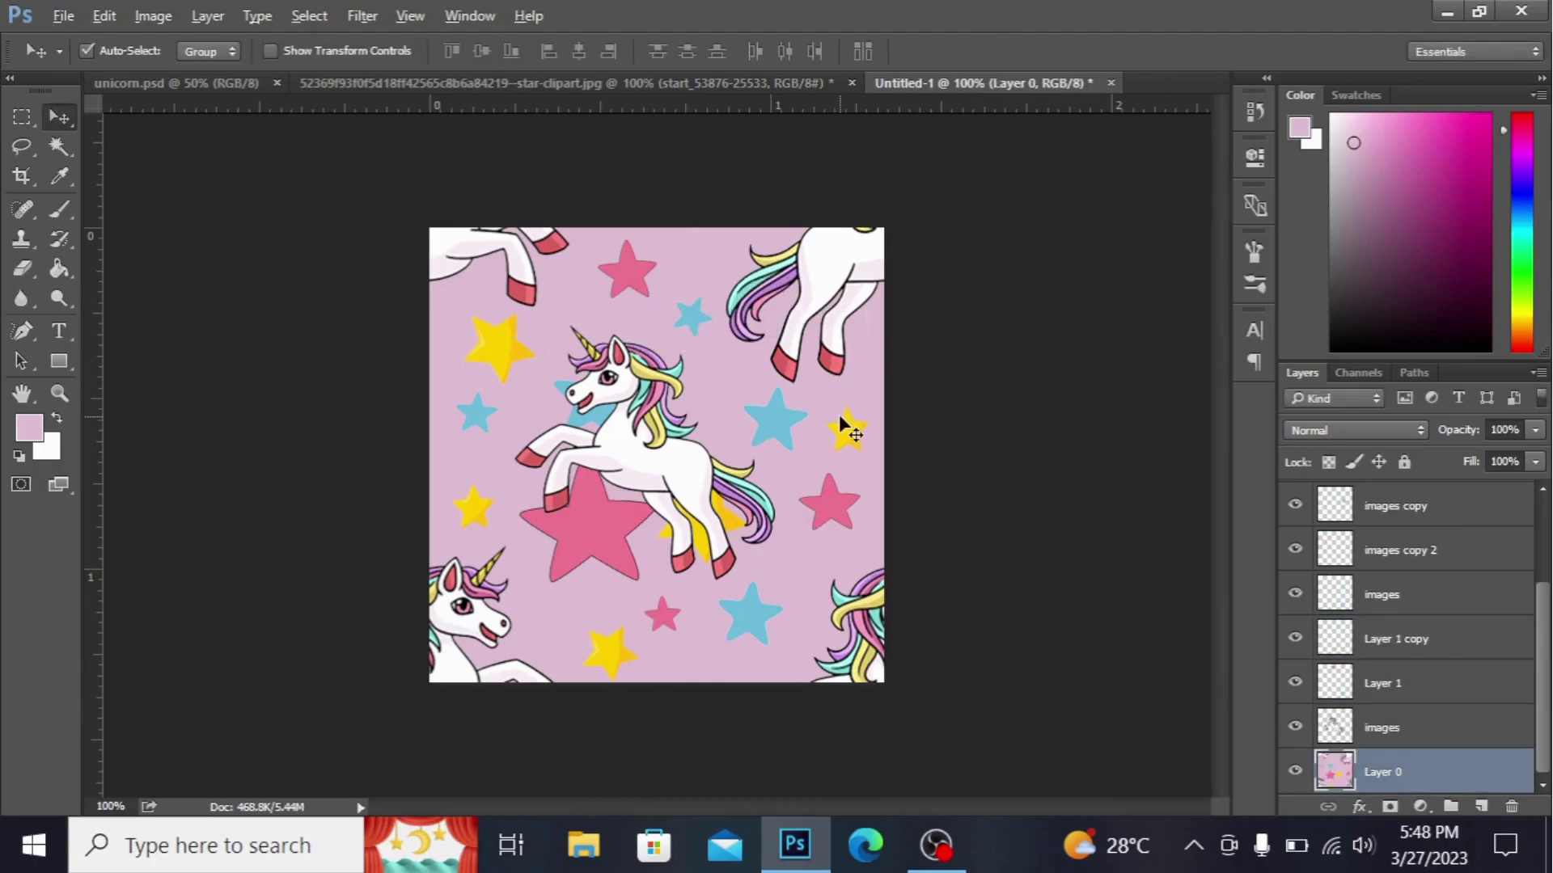
{"action": "mouse_move", "coordinate": [841, 422]}
{"action": "left_mouse_down"}
{"action": "mouse_move", "coordinate": [841, 445]}
{"action": "mouse_move", "coordinate": [704, 272]}
{"action": "left_mouse_up"}
{"action": "key", "text": "ctrl+t"}
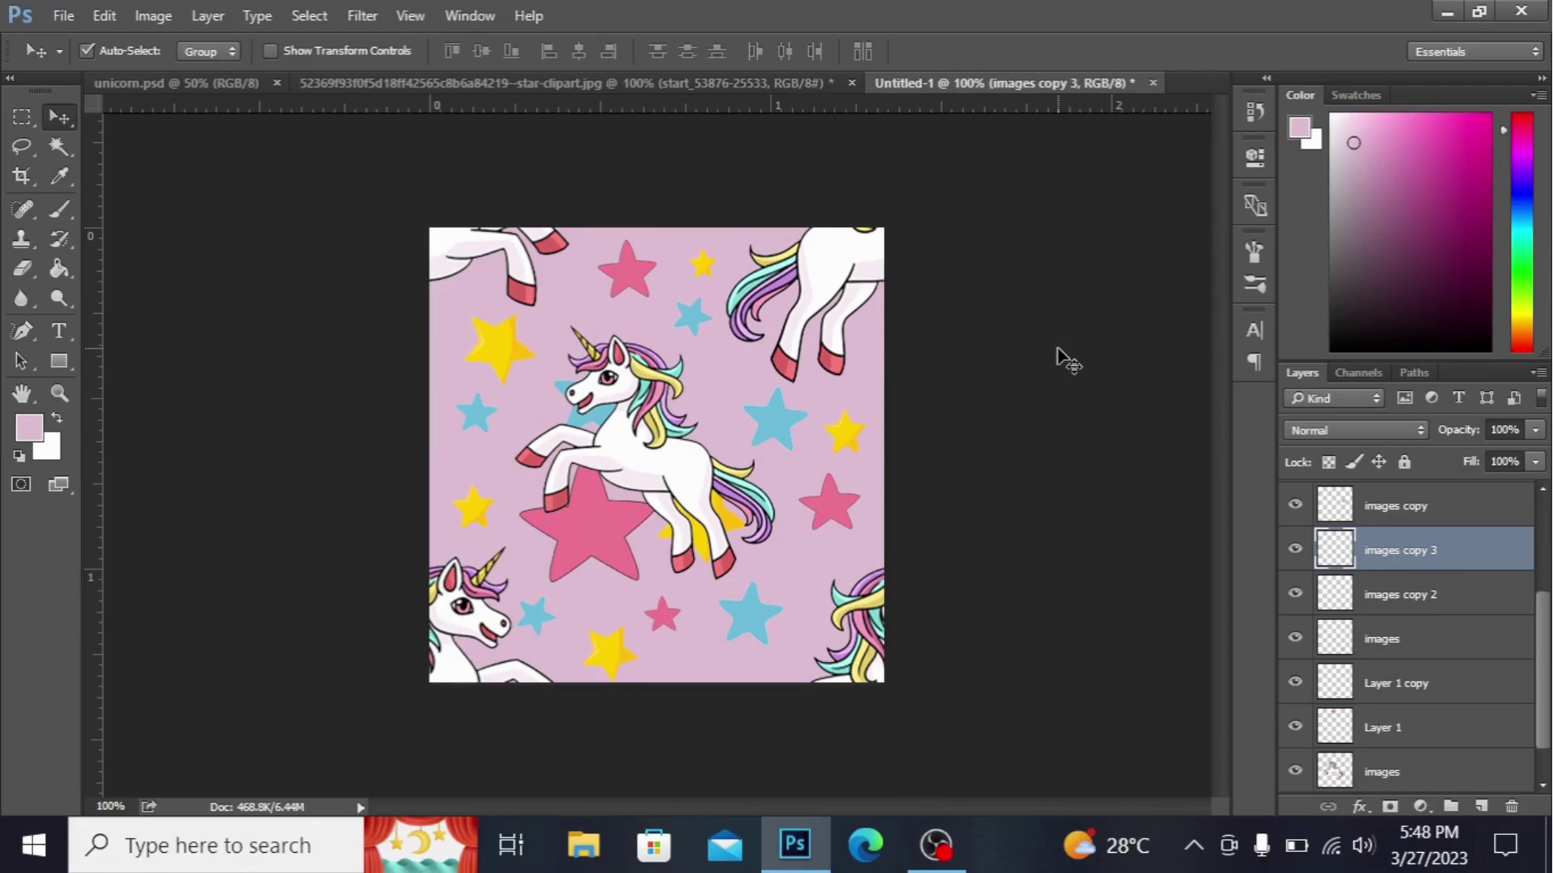
Step: Merge the many star and unicorn layers down until only two layers remain
{"action": "left_click", "coordinate": [1405, 508]}
{"action": "key", "text": "Delete"}
{"action": "key", "text": "Delete"}
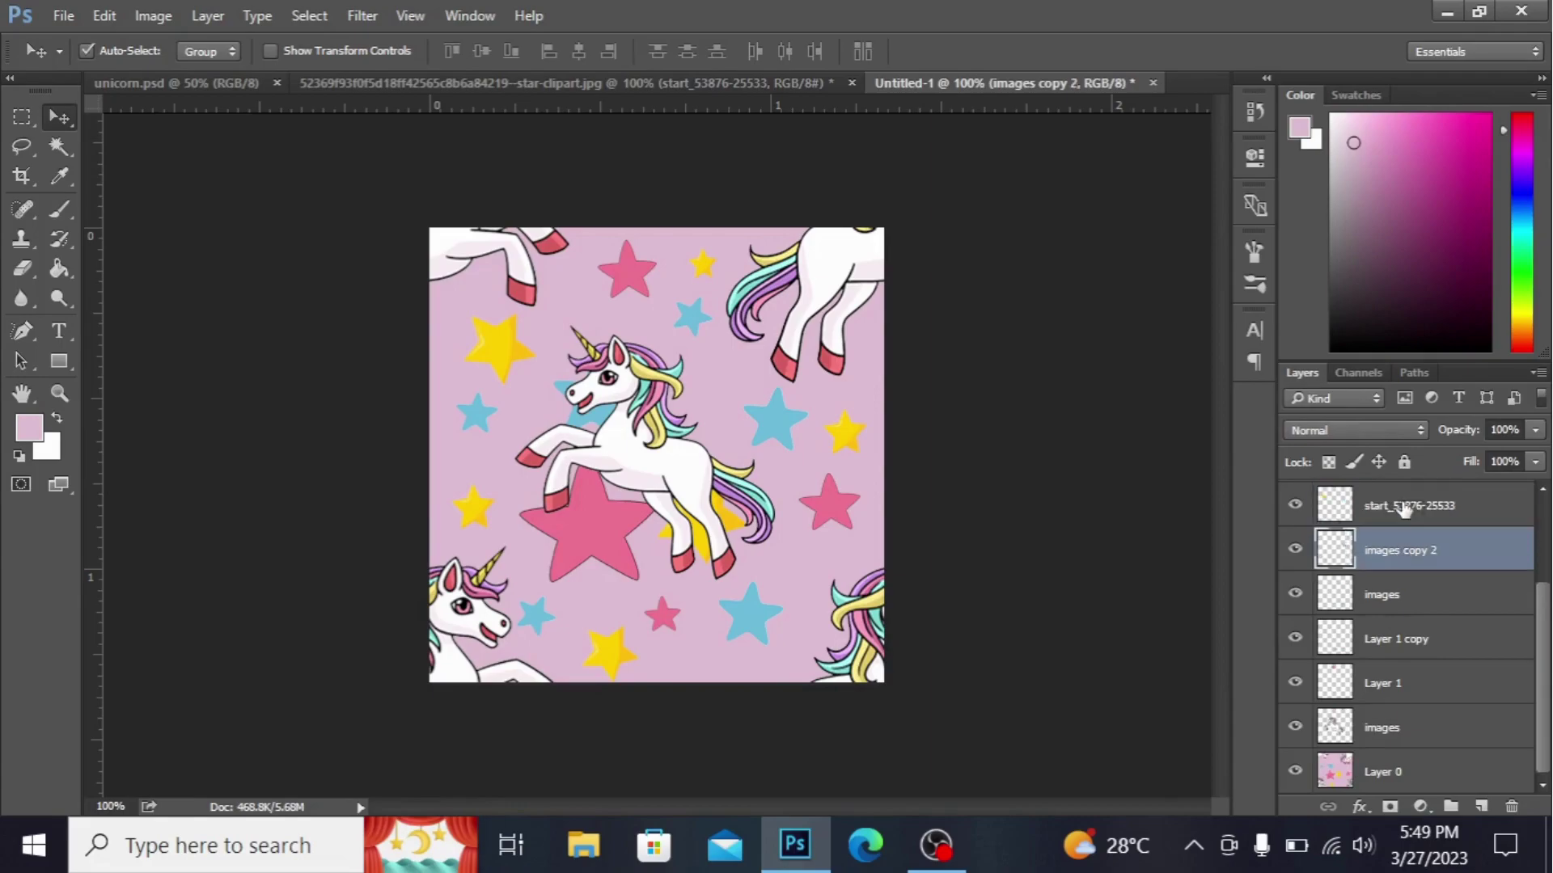
{"action": "key", "text": "Delete"}
{"action": "key", "text": "Delete"}
{"action": "key", "text": "Delete"}
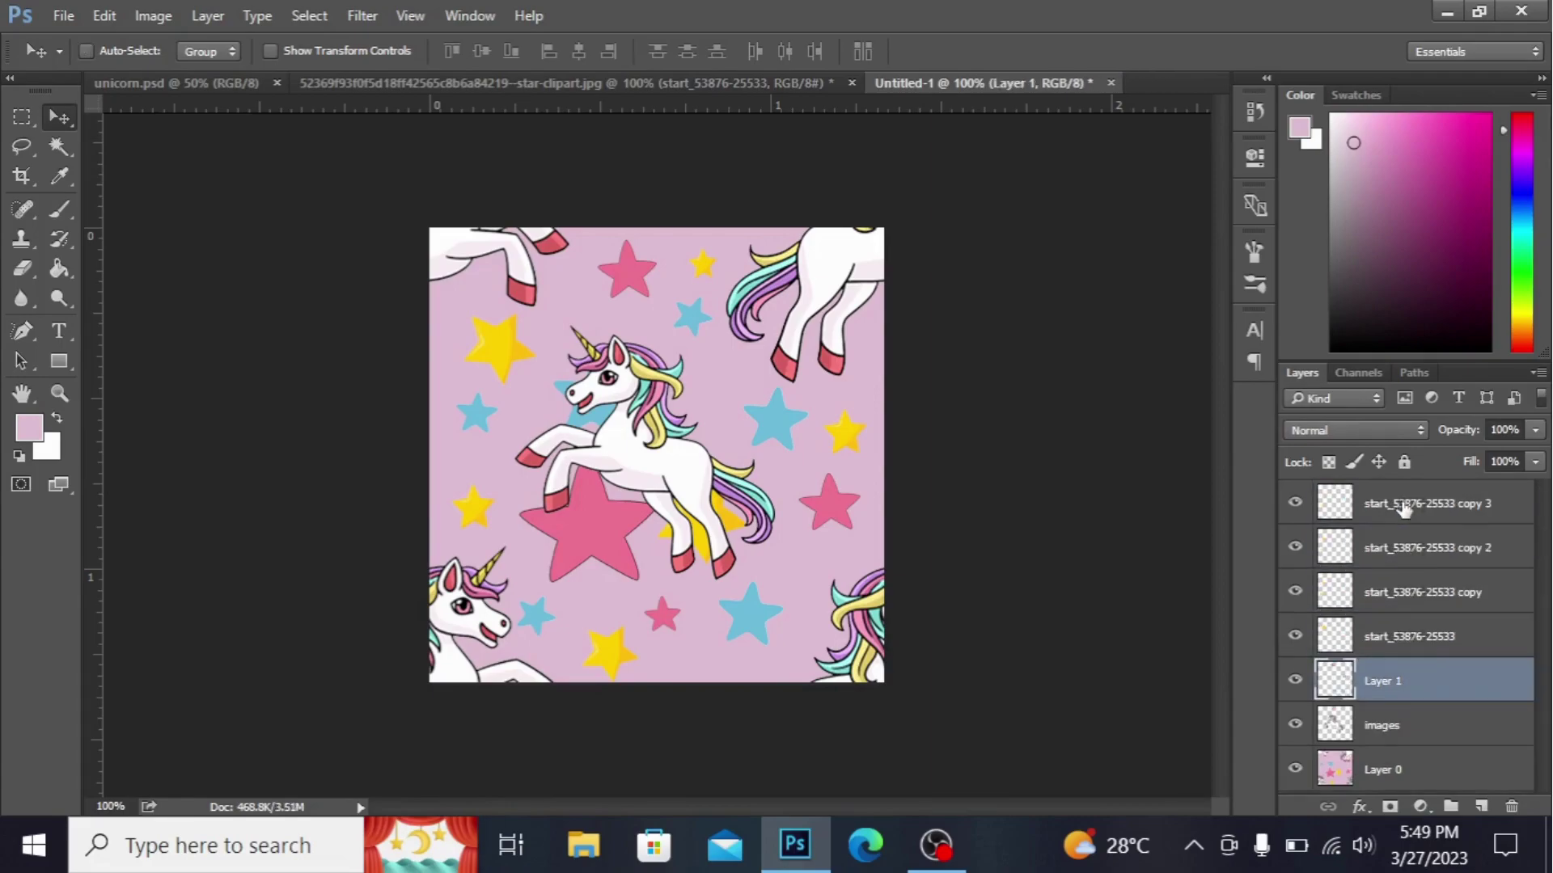
{"action": "key", "text": "Delete"}
{"action": "key", "text": "Delete"}
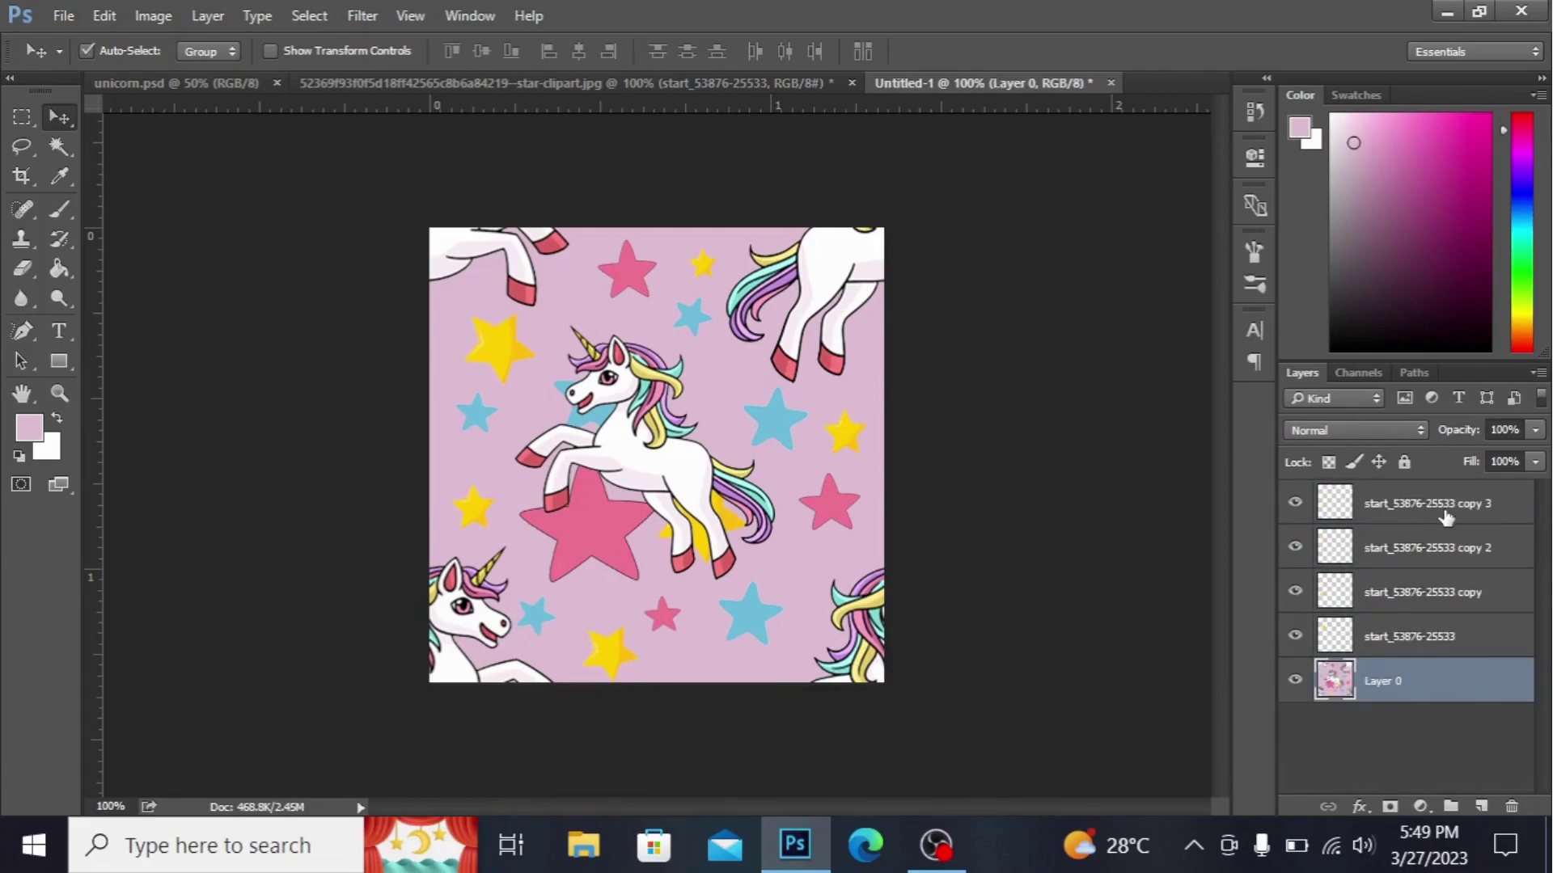
{"action": "left_click", "coordinate": [1453, 509]}
{"action": "key", "text": "Delete"}
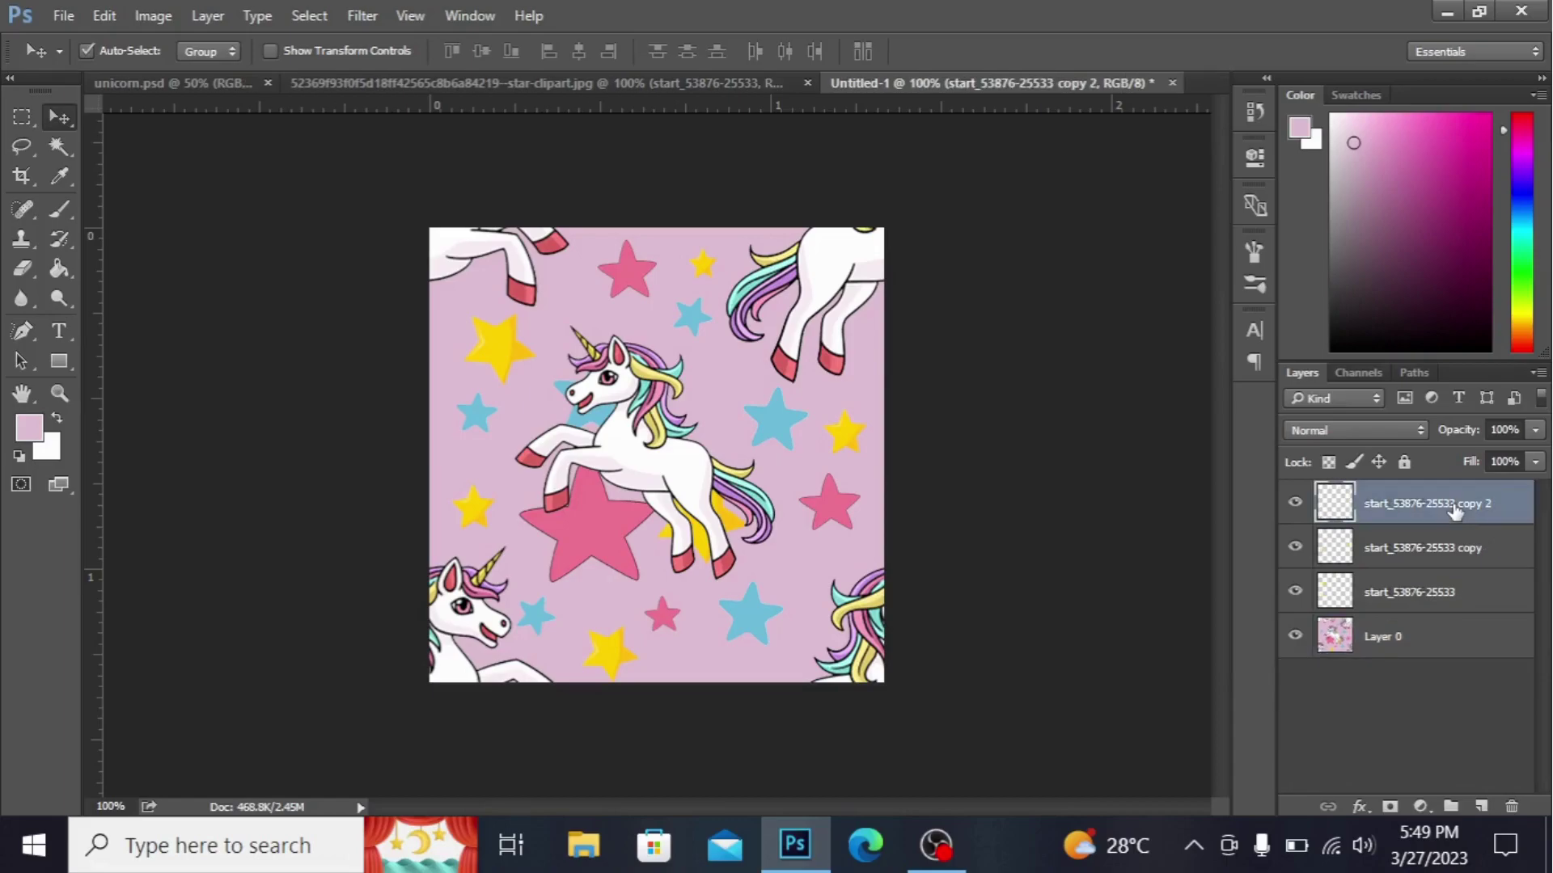
{"action": "key", "text": "Delete"}
{"action": "key", "text": "Delete"}
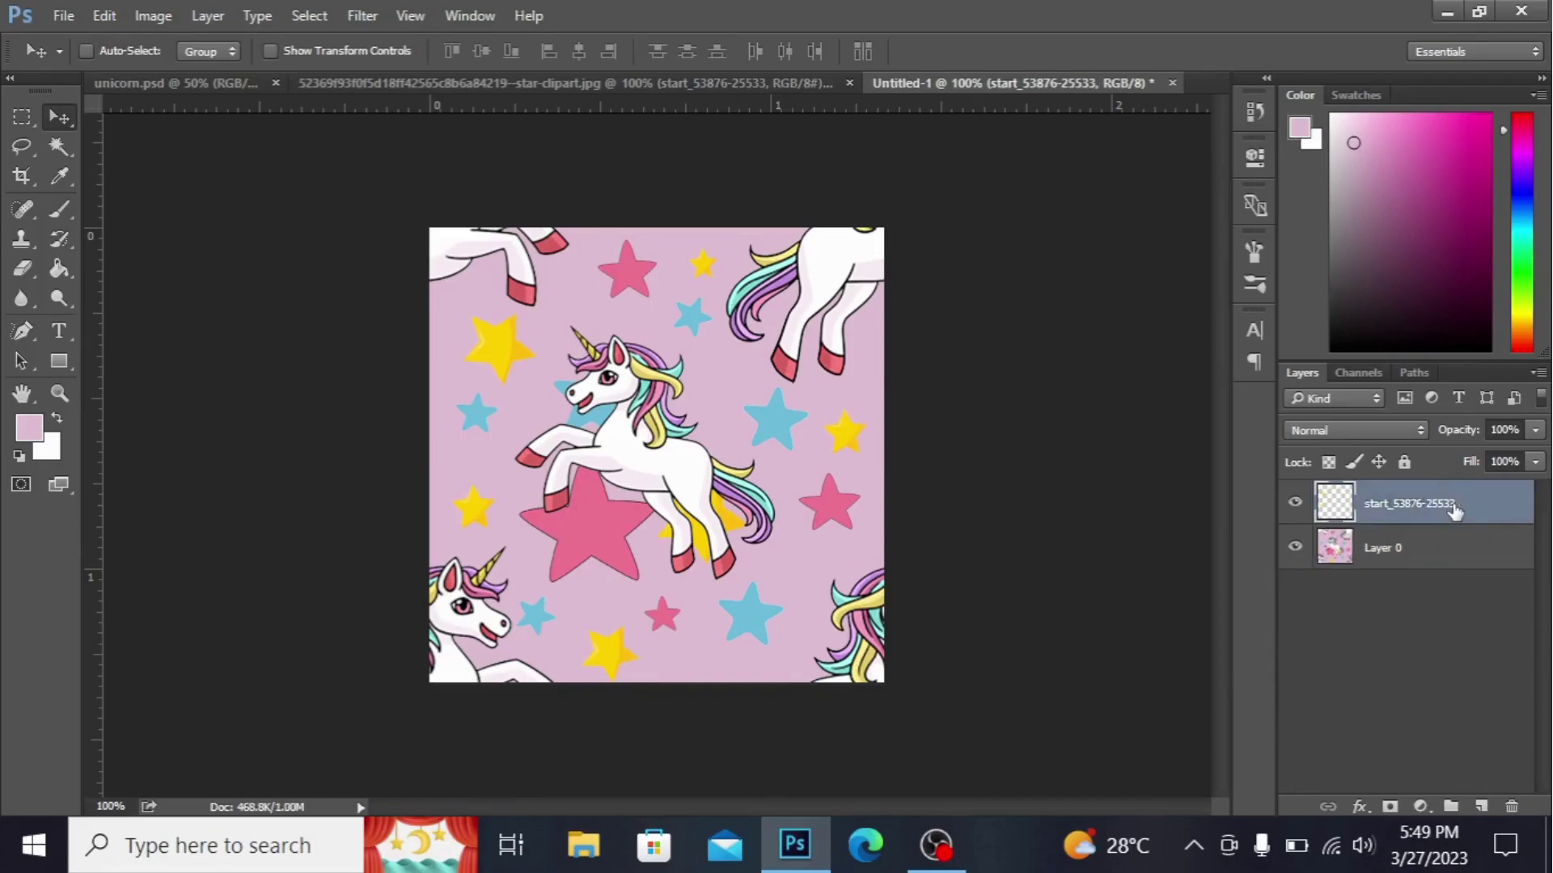
{"action": "key", "text": "Delete"}
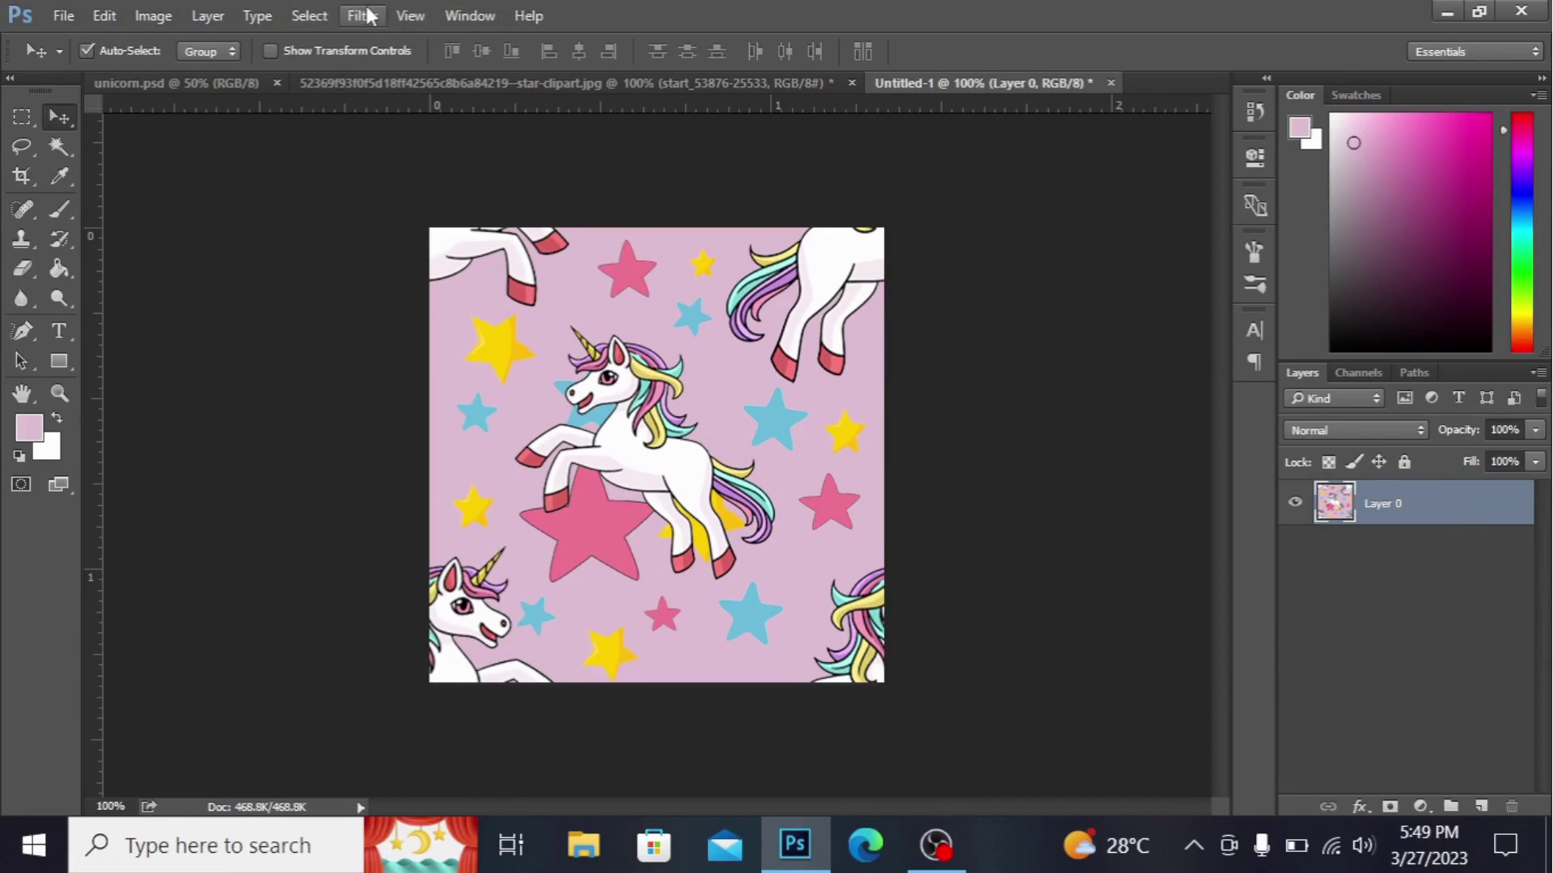
Step: Define the tile as a pattern named 'unicorn' via Edit > Define Pattern
{"action": "left_click", "coordinate": [65, 15]}
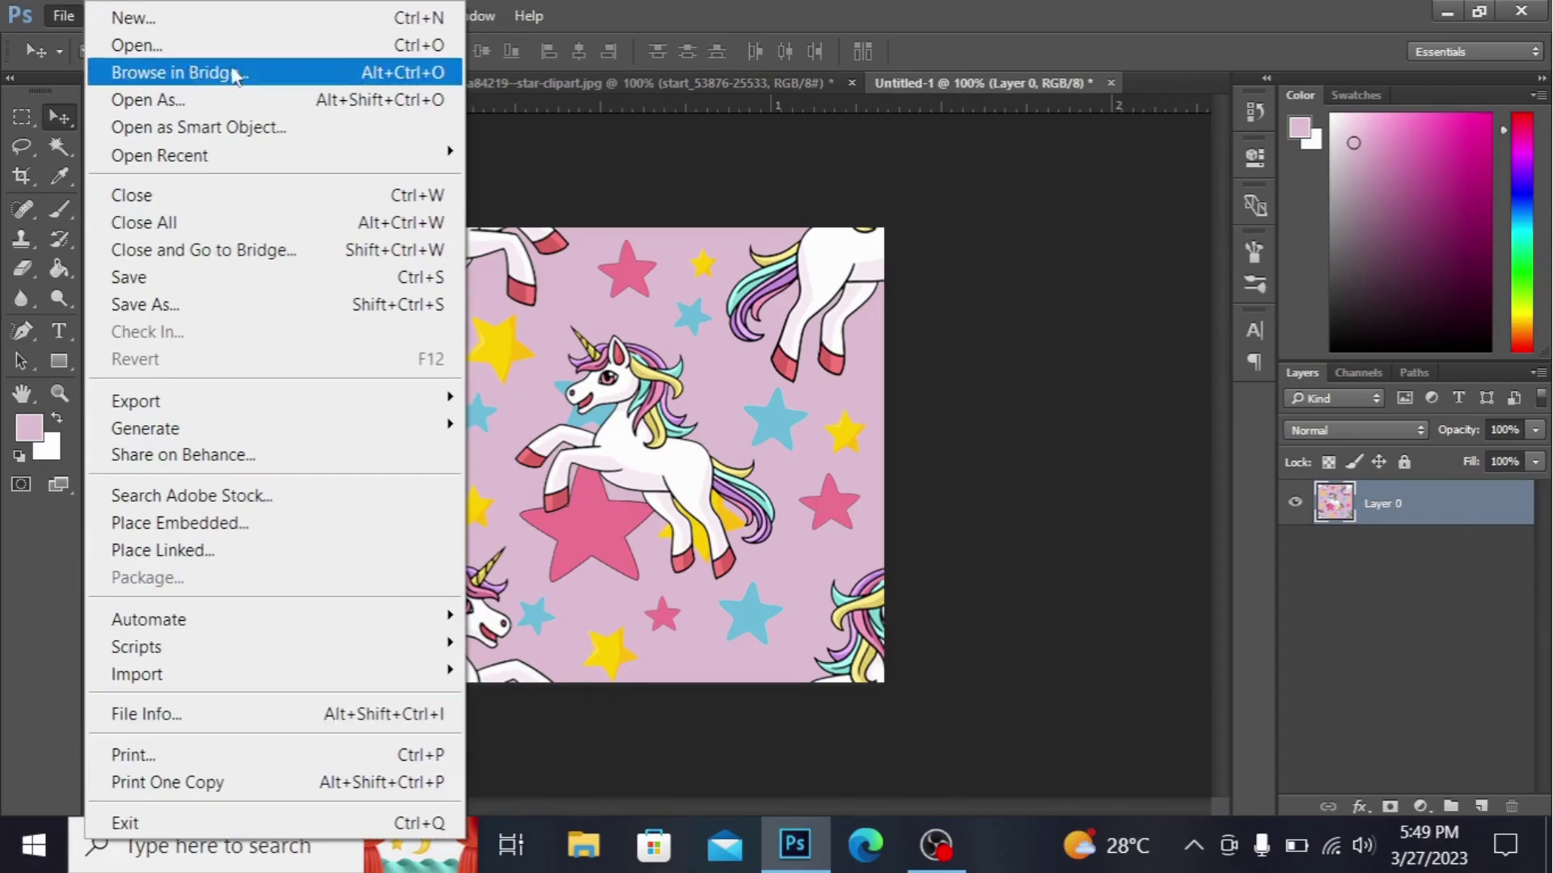
{"action": "left_click", "coordinate": [485, 173]}
{"action": "left_click", "coordinate": [109, 15]}
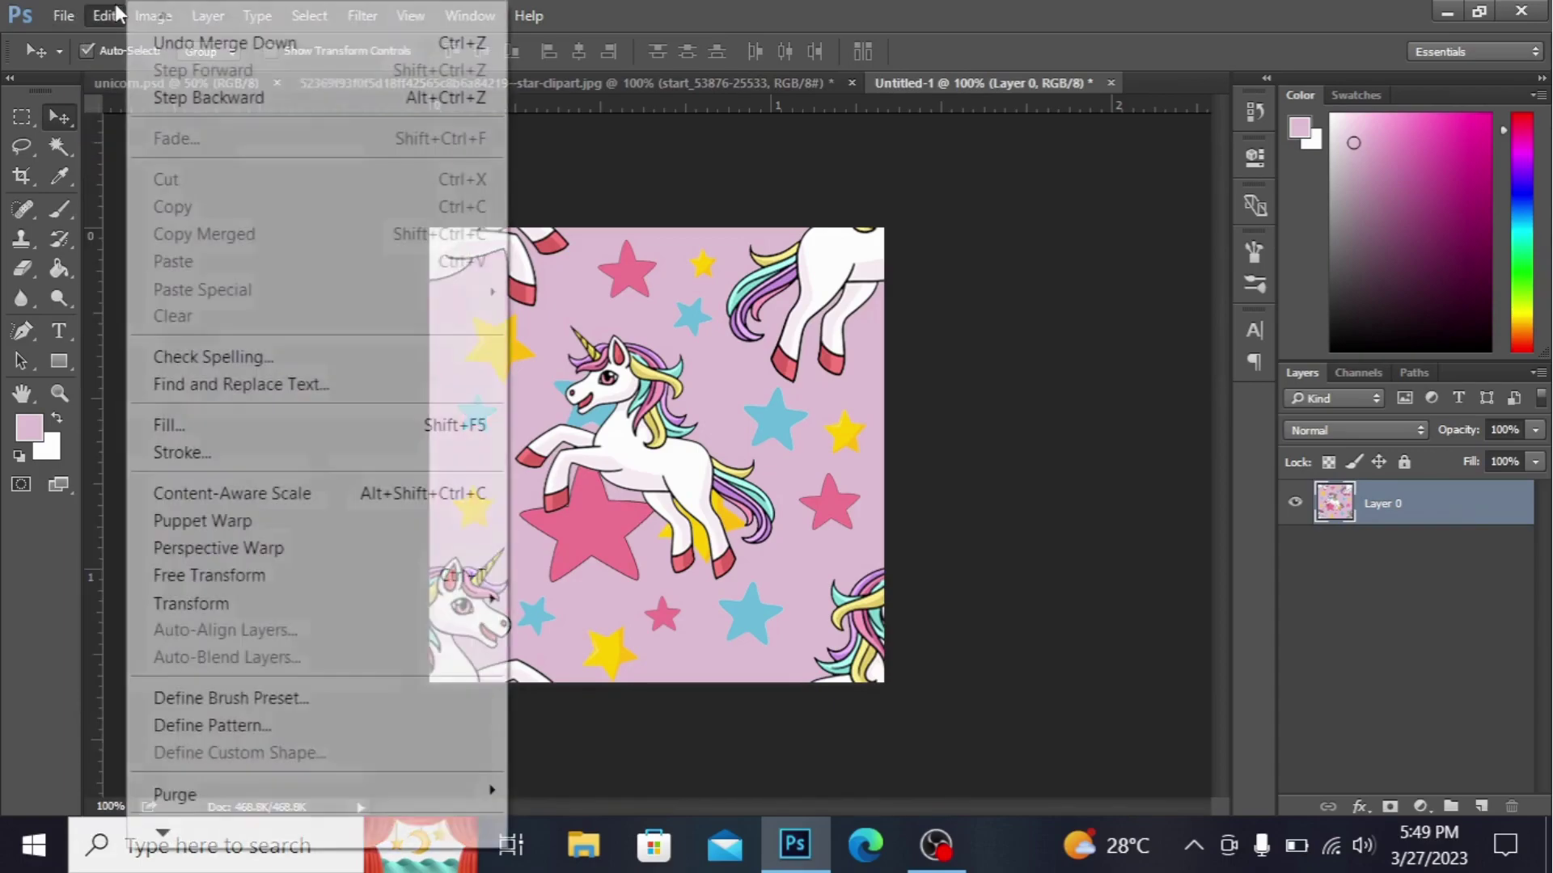
{"action": "left_click", "coordinate": [245, 728]}
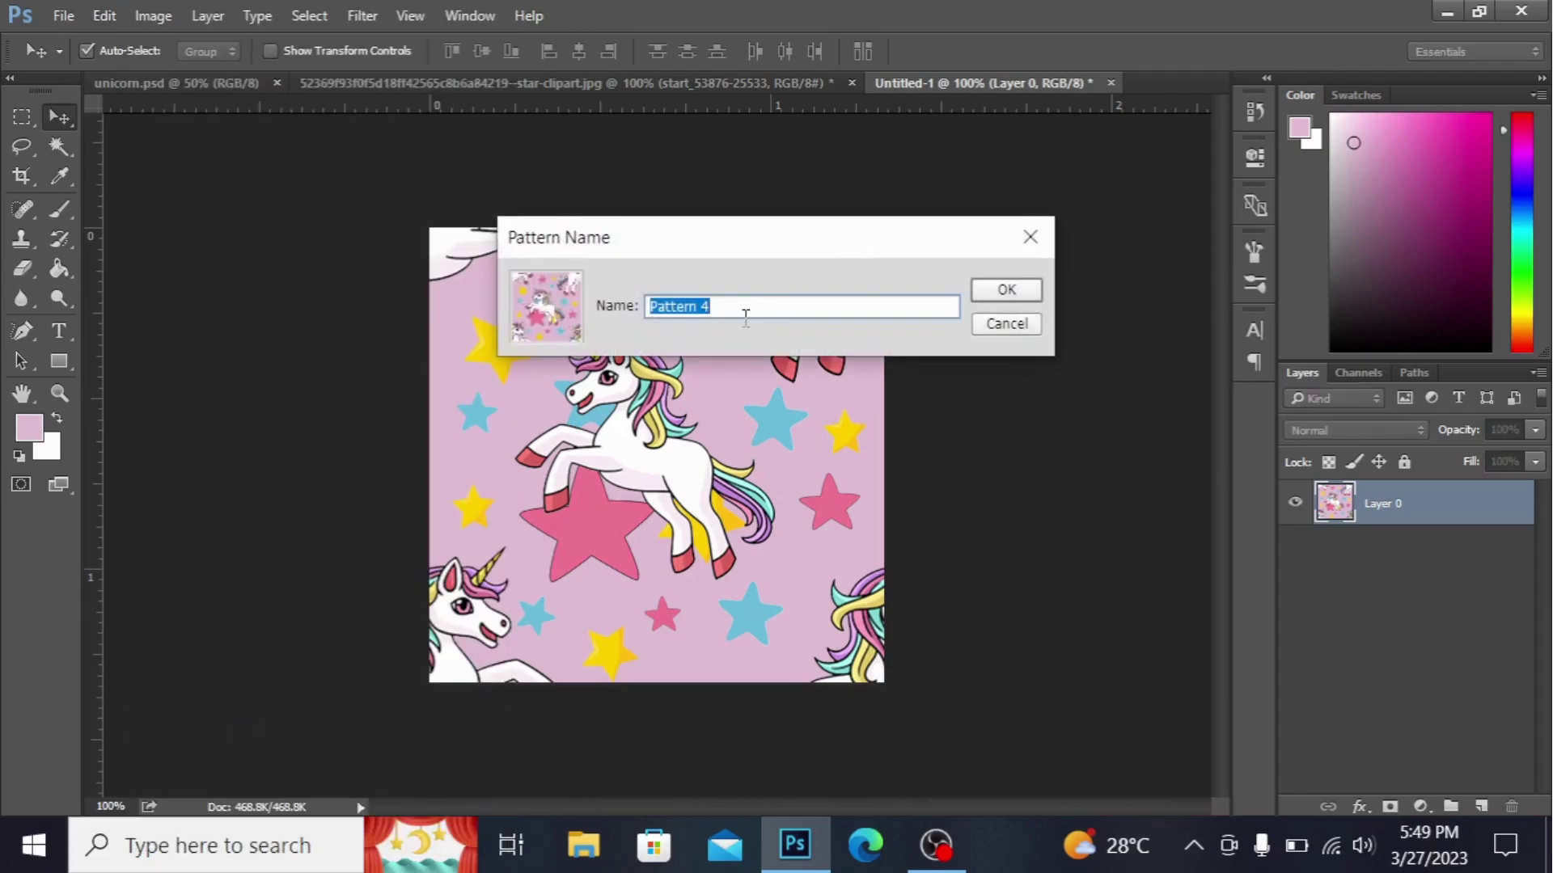
{"action": "key", "text": "BackSpace"}
{"action": "type", "text": "unicorn"}
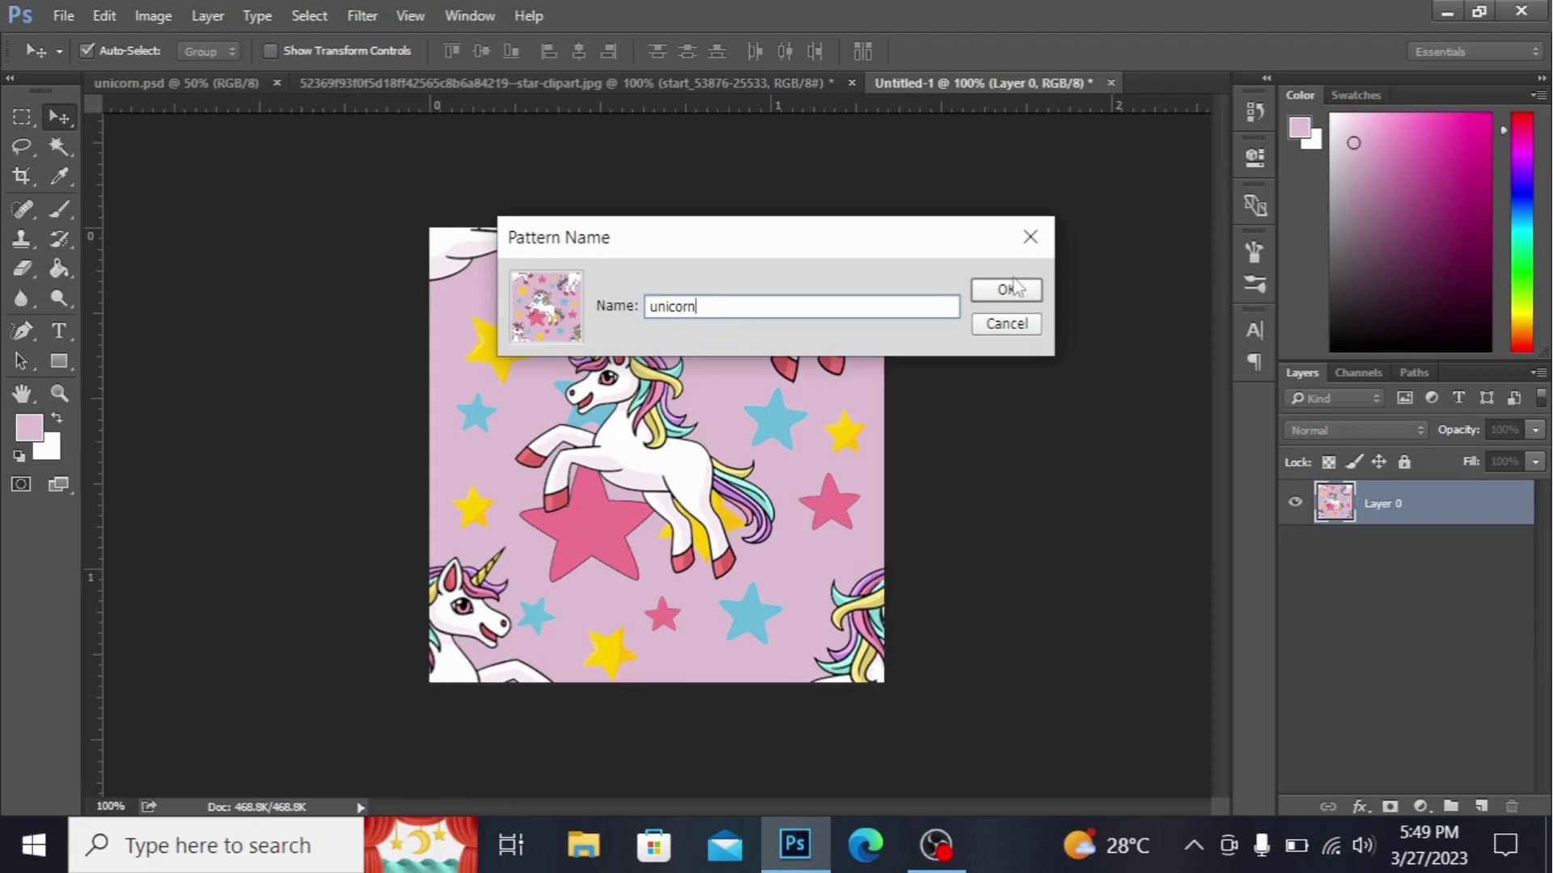
{"action": "left_click", "coordinate": [1007, 289]}
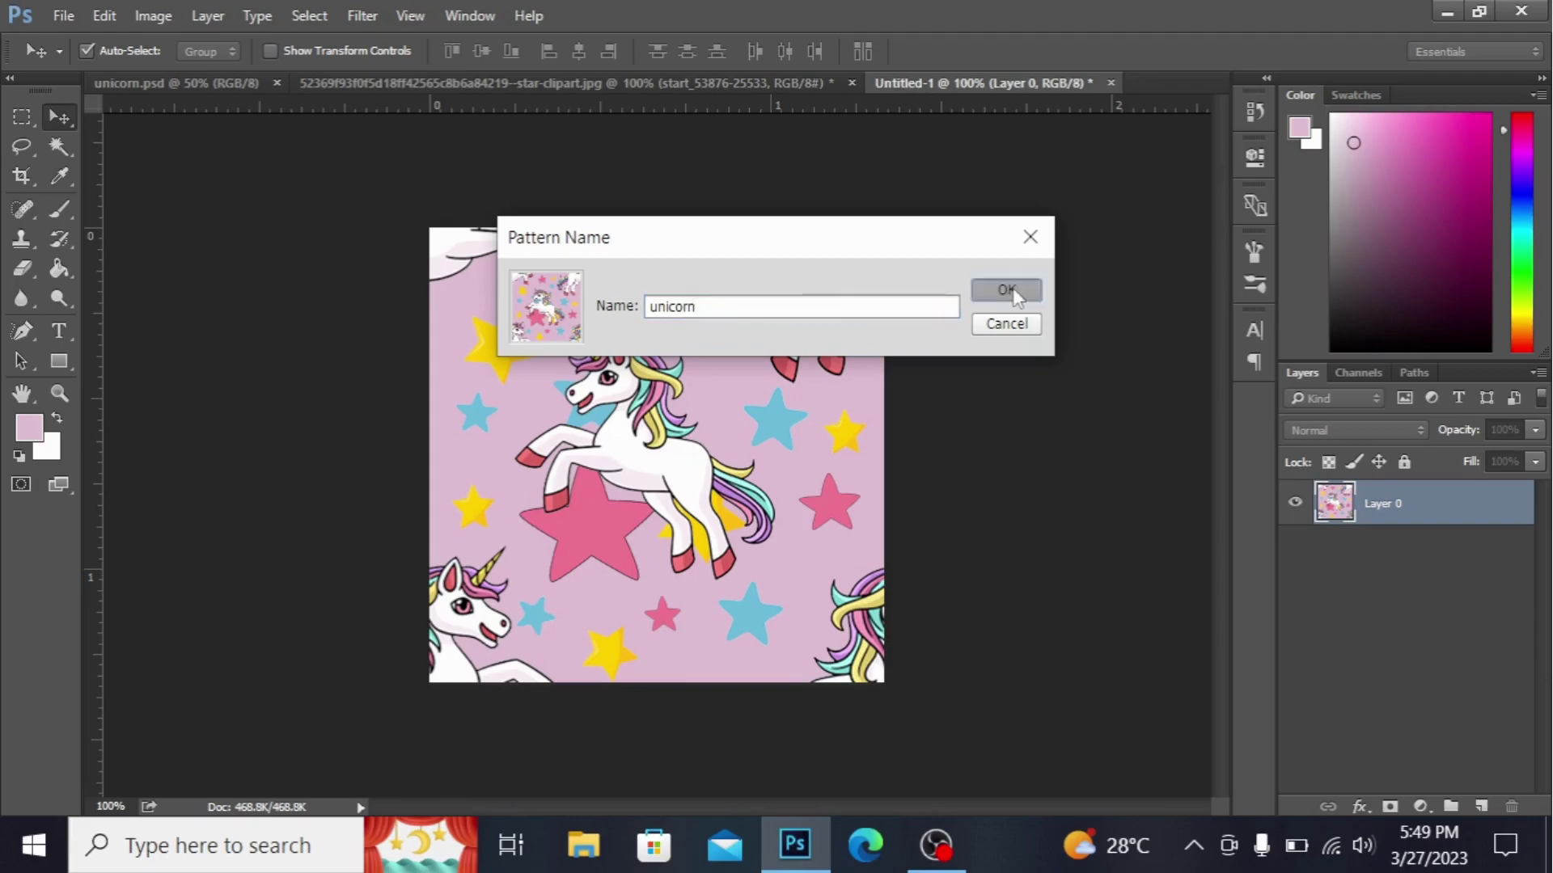
Step: Create a new blank 1200 × 1200 pixel document
{"action": "left_click", "coordinate": [68, 12]}
{"action": "left_click", "coordinate": [128, 20]}
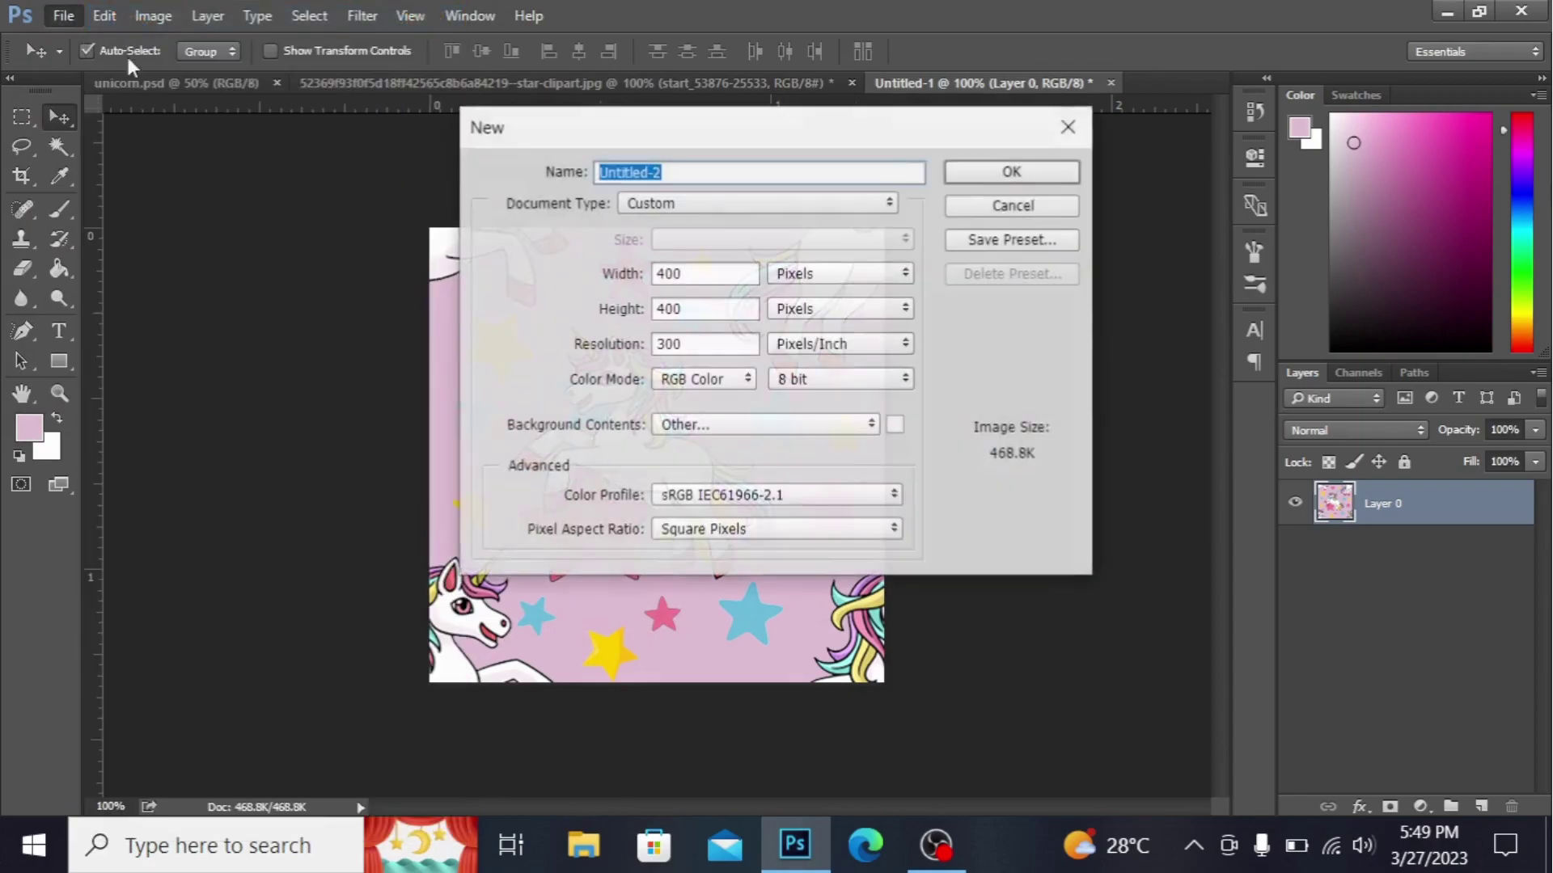
{"action": "left_click", "coordinate": [704, 276]}
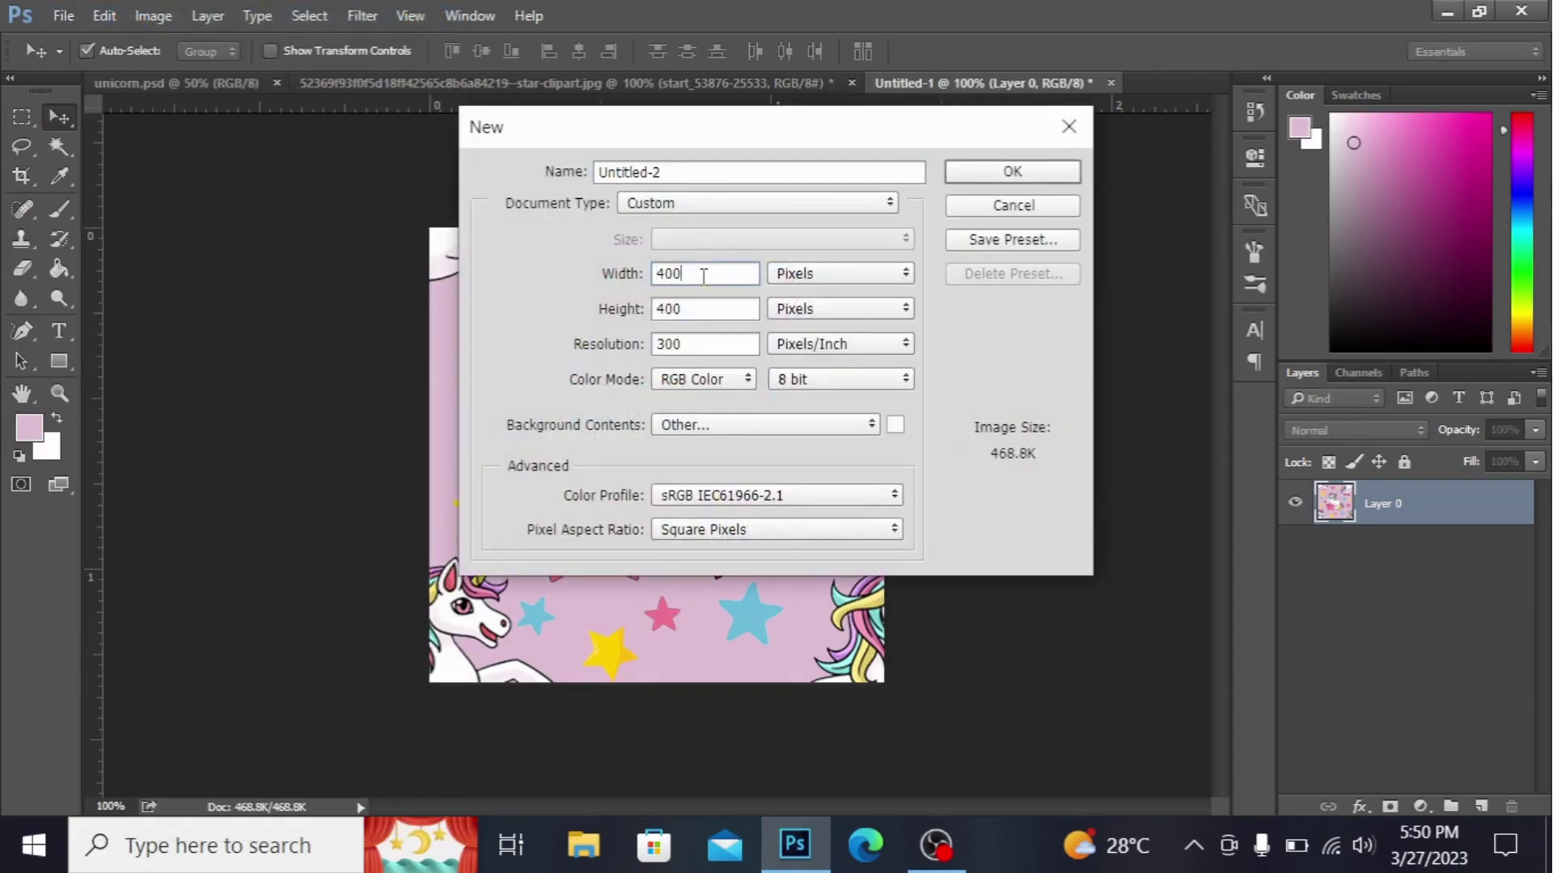
{"action": "key", "text": "BackSpace"}
{"action": "key", "text": "BackSpace"}
{"action": "key", "text": "BackSpace"}
{"action": "type", "text": "1200"}
{"action": "left_click", "coordinate": [700, 315]}
{"action": "key", "text": "BackSpace"}
{"action": "key", "text": "BackSpace"}
{"action": "key", "text": "BackSpace"}
{"action": "type", "text": "1200"}
{"action": "left_click", "coordinate": [1007, 172]}
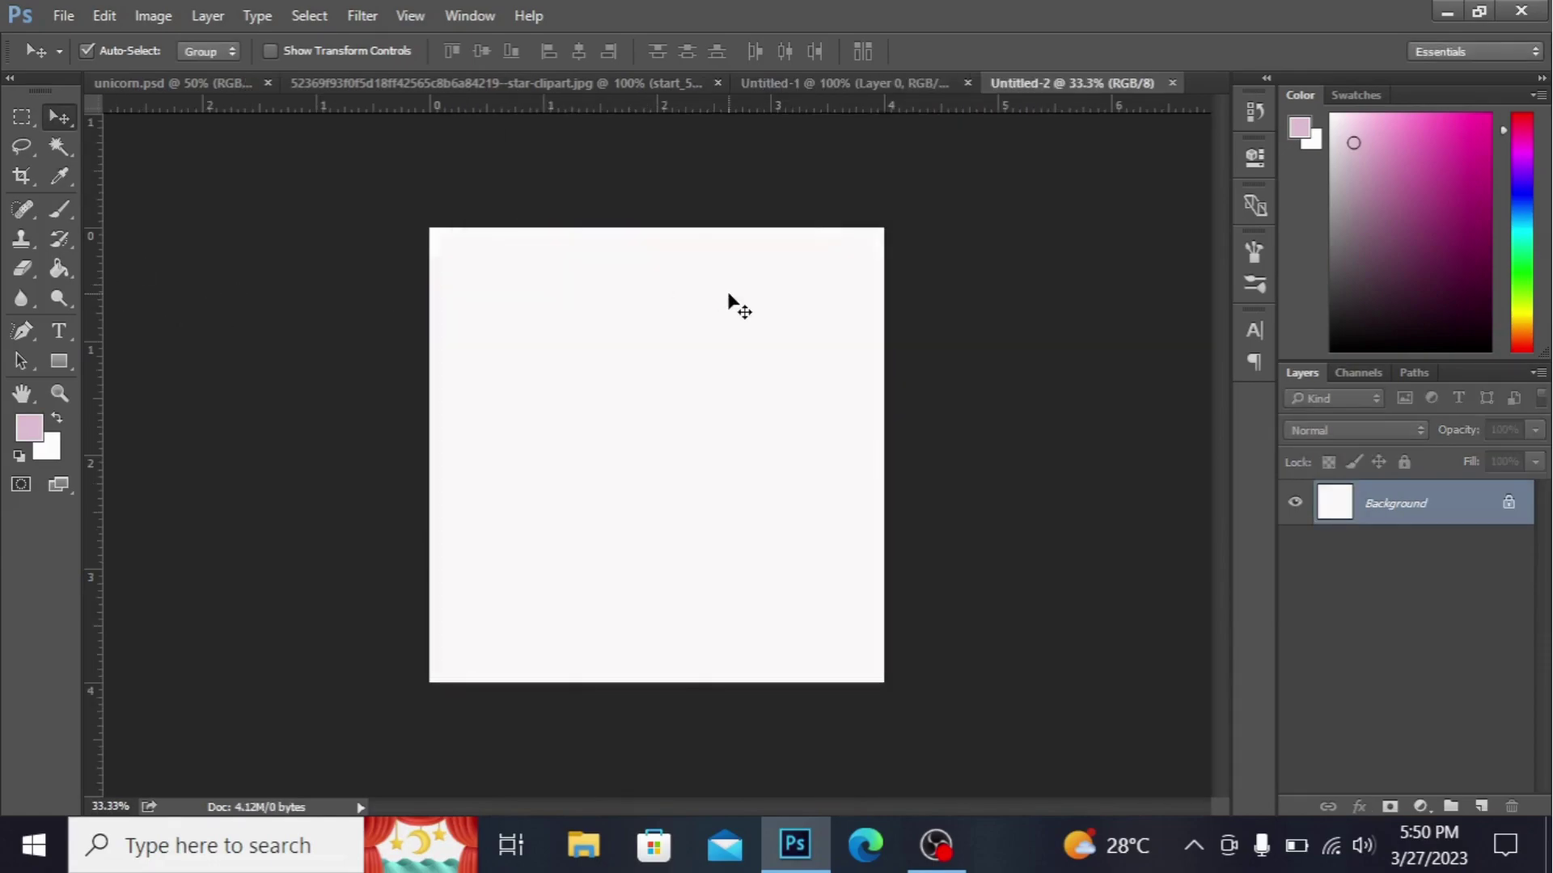
Step: Paint Bucket-fill the 1200 × 1200 canvas with the saved unicorn-and-stars pattern
{"action": "key", "text": "ctrl+plus"}
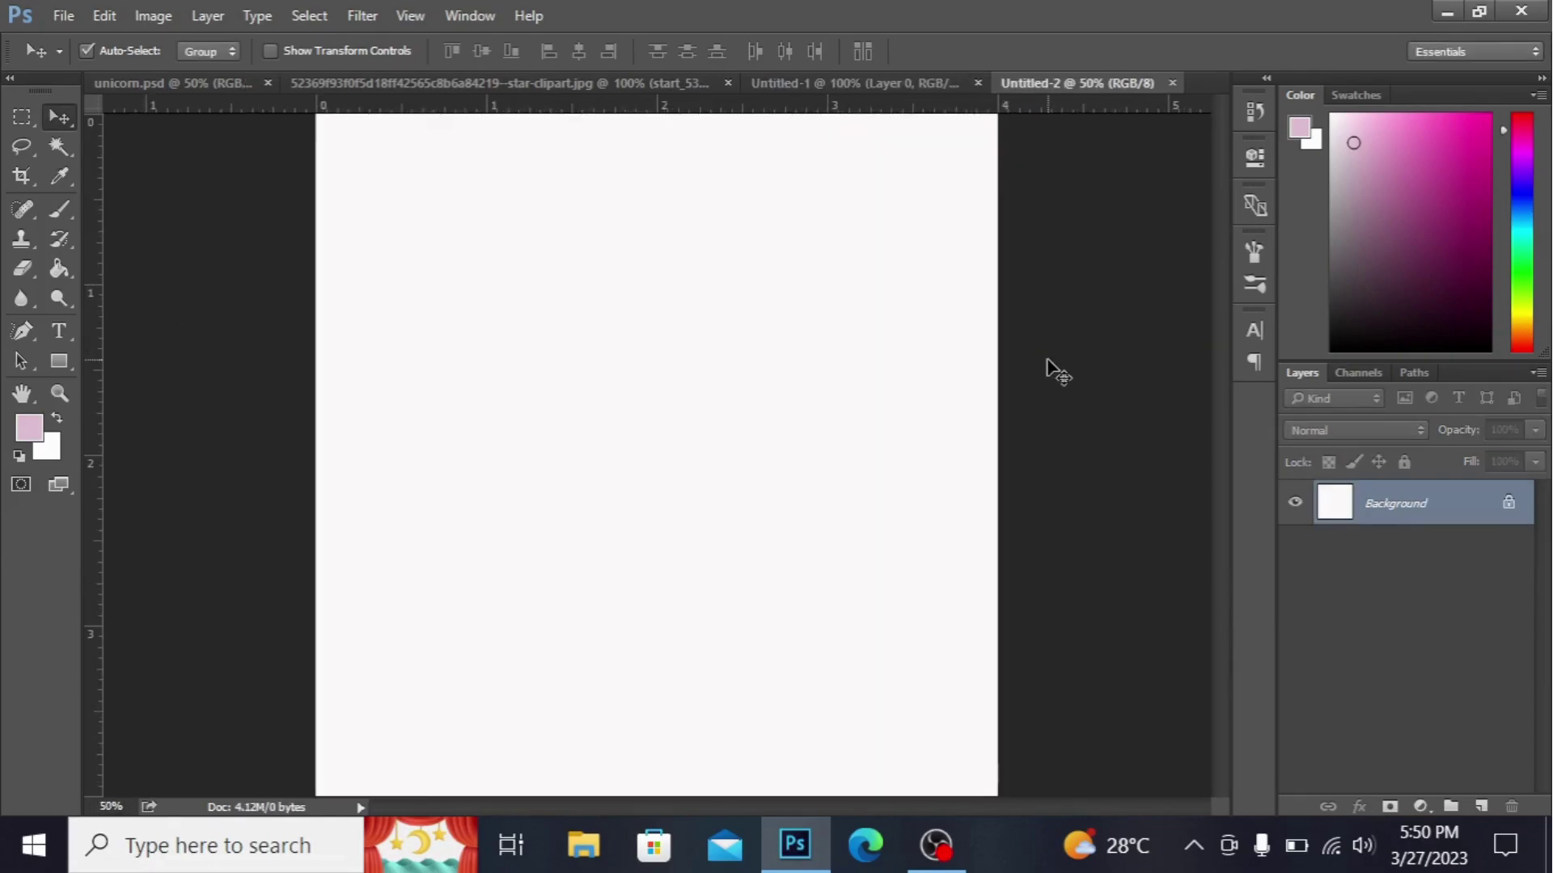
{"action": "left_click", "coordinate": [59, 268]}
{"action": "left_click", "coordinate": [149, 52]}
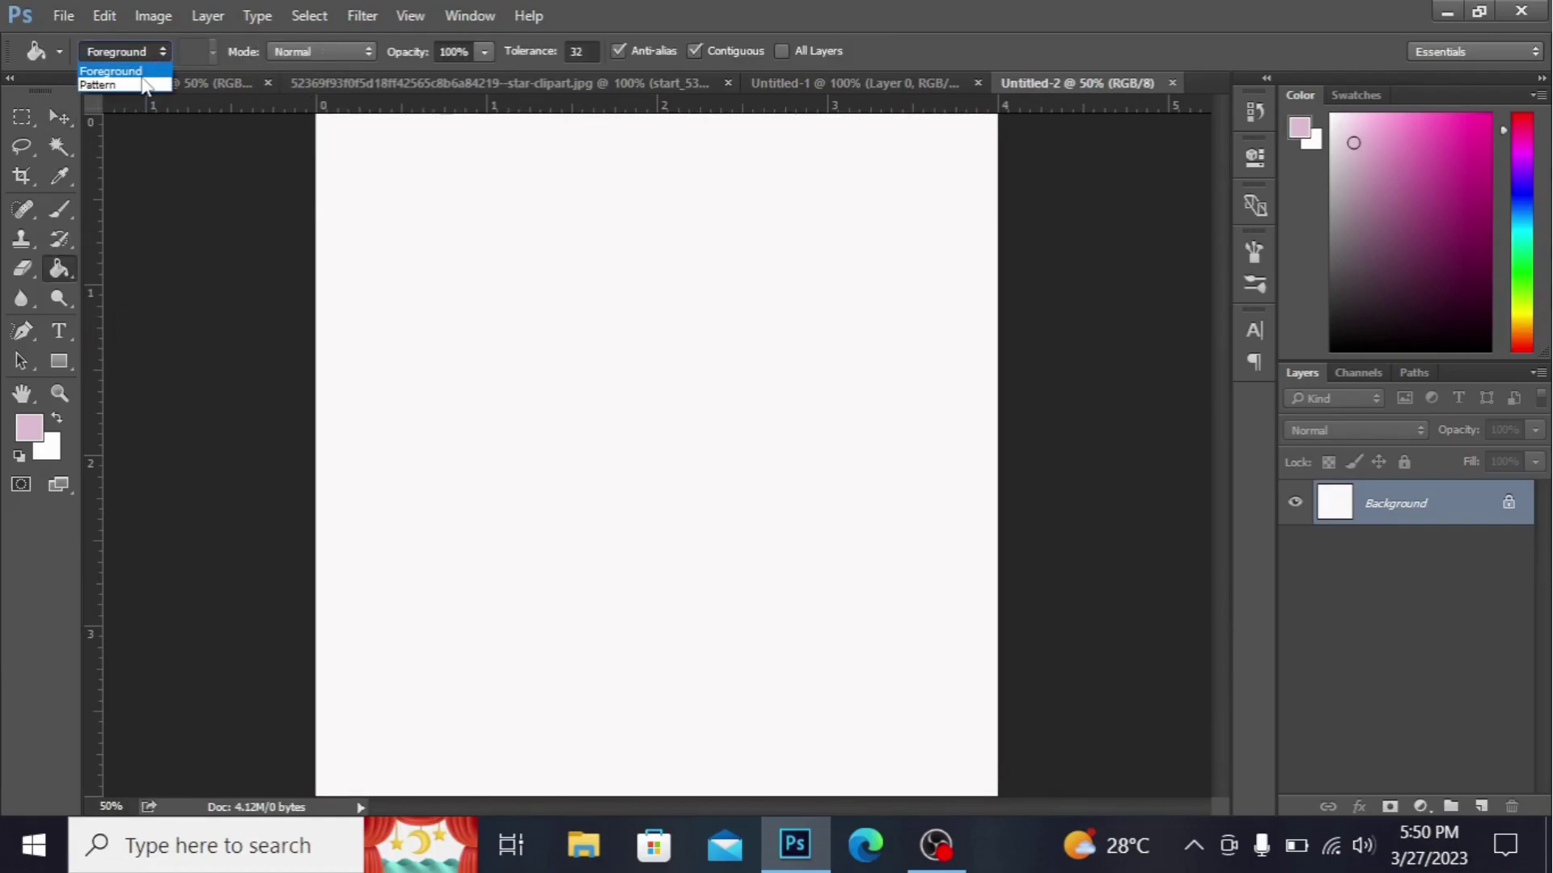
{"action": "left_click", "coordinate": [139, 84]}
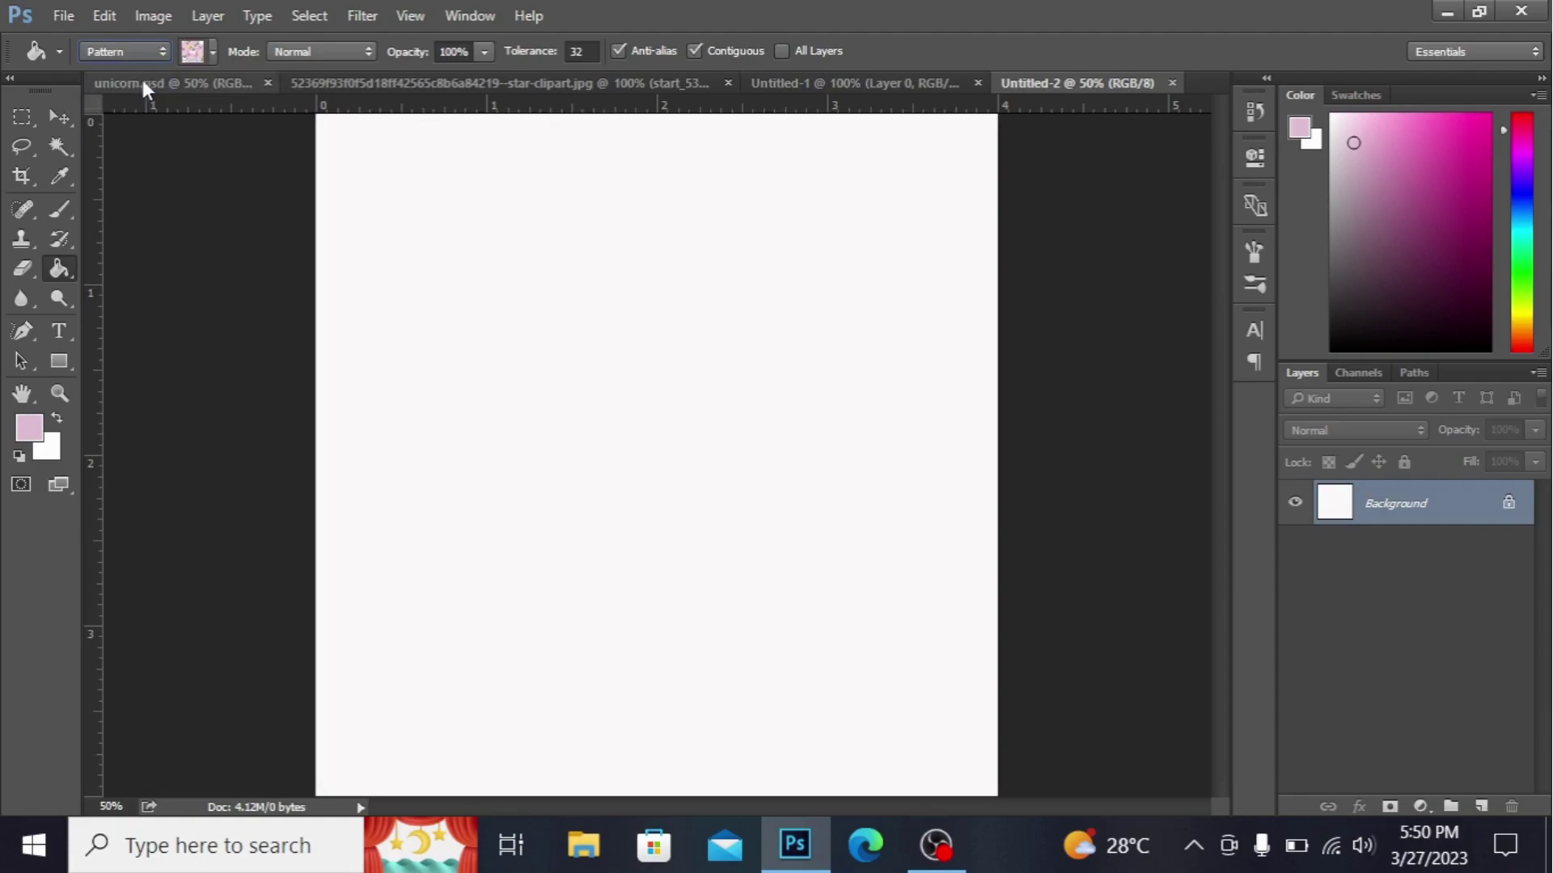
{"action": "left_click", "coordinate": [212, 54]}
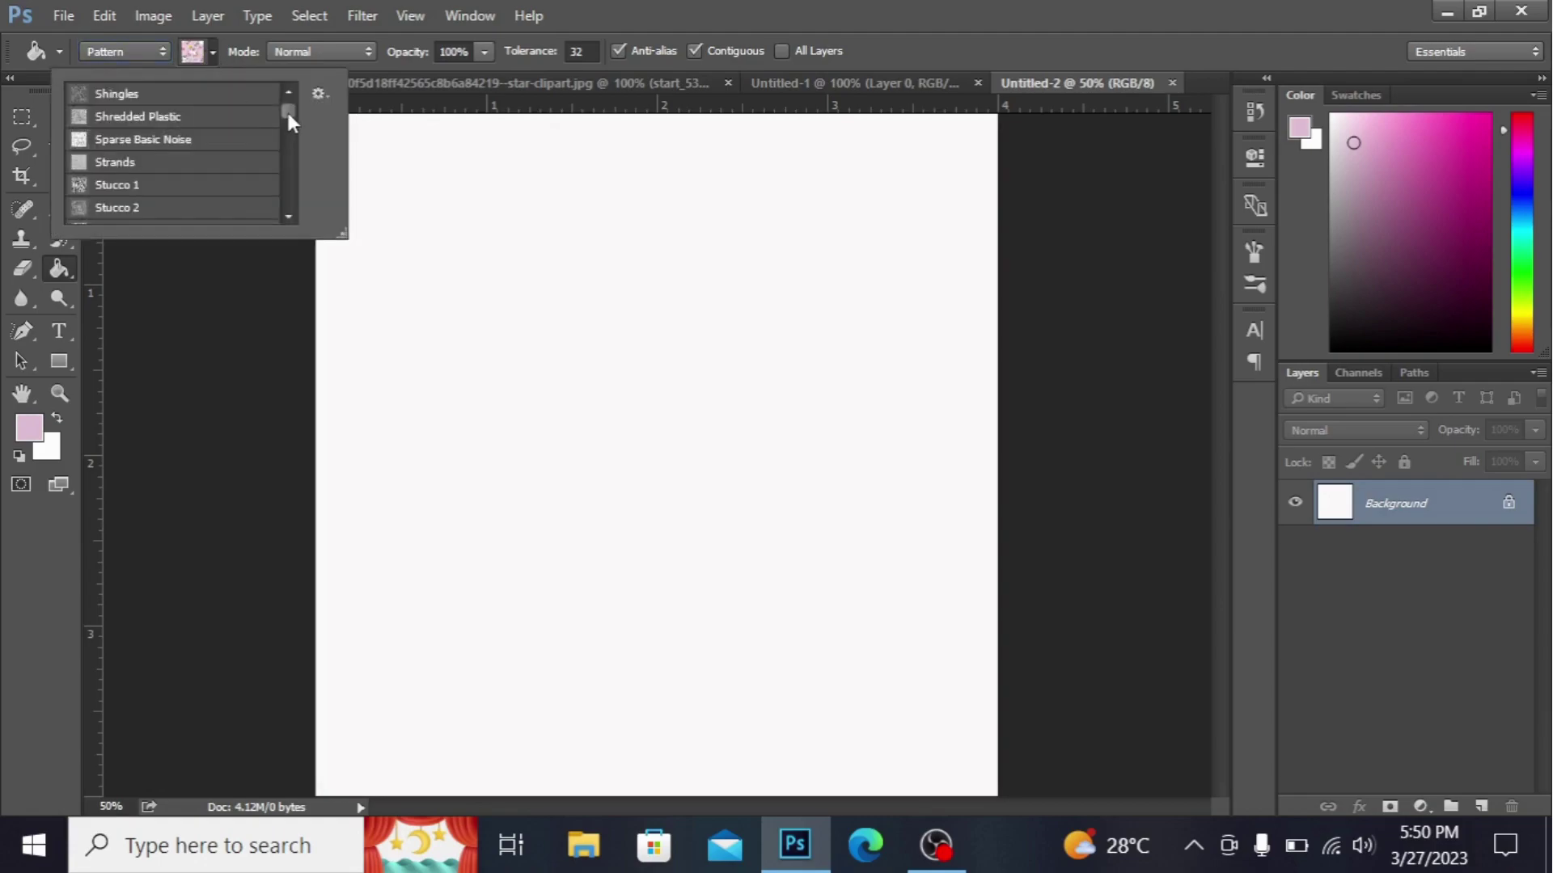
{"action": "left_click_drag", "start_coordinate": [289, 121], "coordinate": [284, 226]}
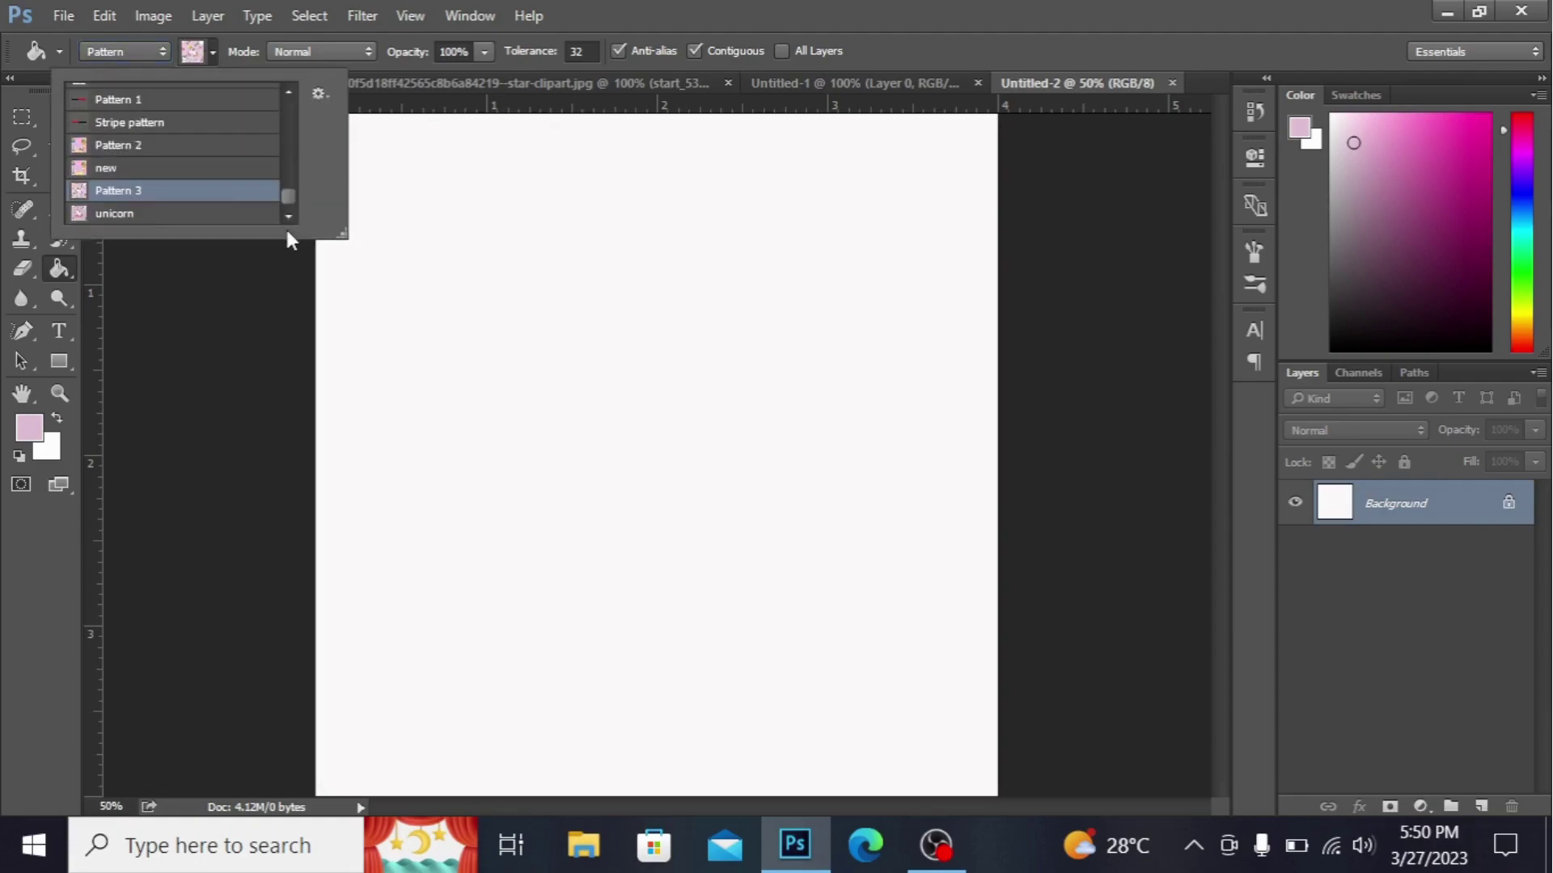
{"action": "left_click", "coordinate": [226, 214]}
{"action": "left_click", "coordinate": [586, 291]}
{"action": "left_click", "coordinate": [585, 292]}
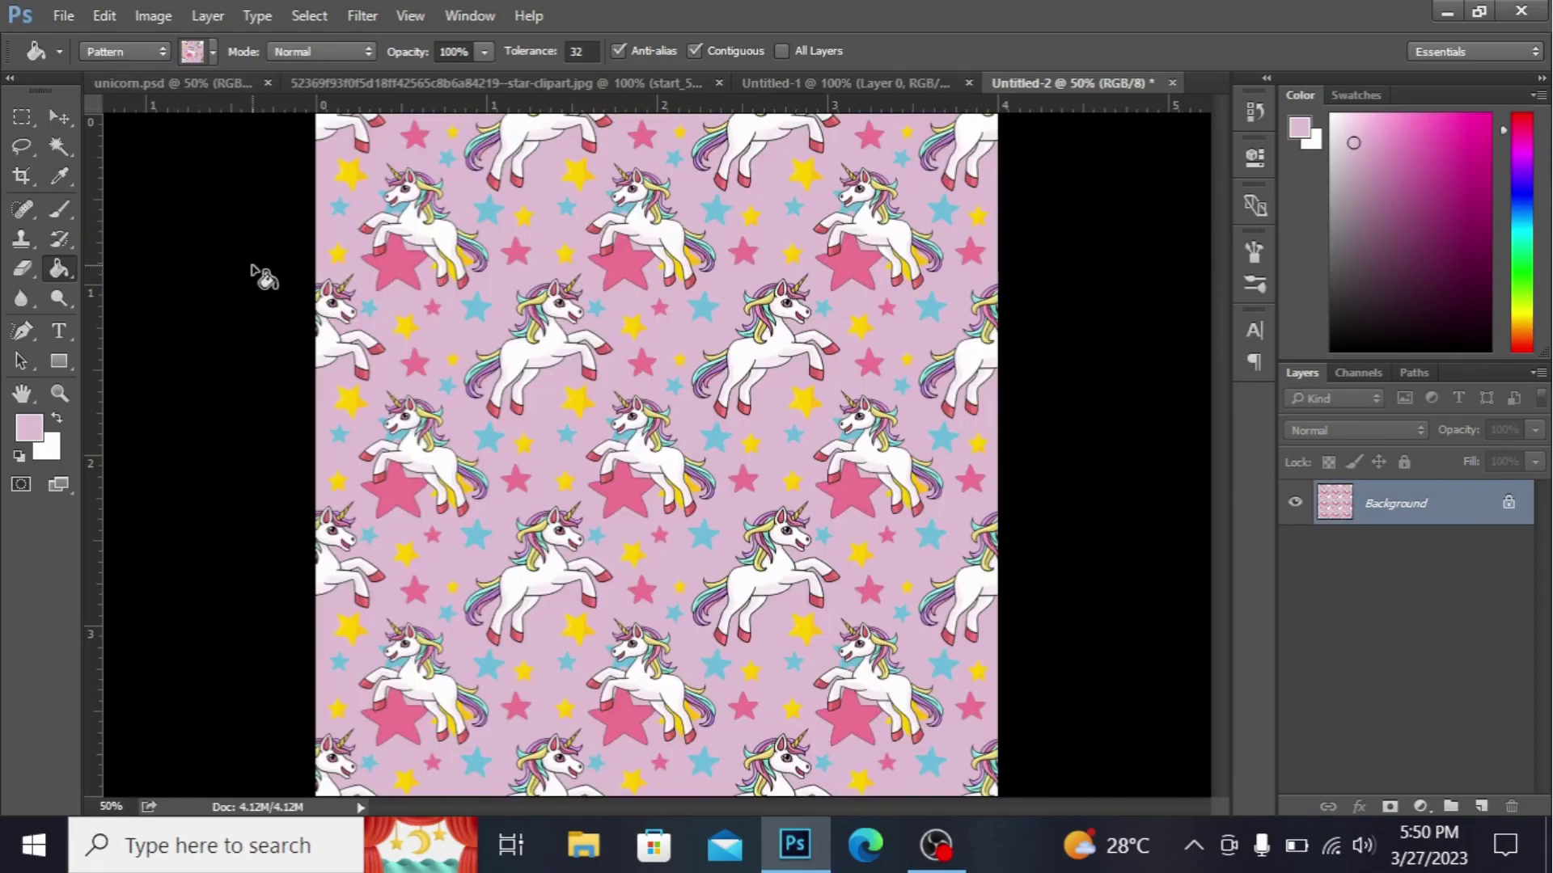
{"action": "key", "text": "ctrl+minus"}
{"action": "key", "text": "ctrl+plus"}
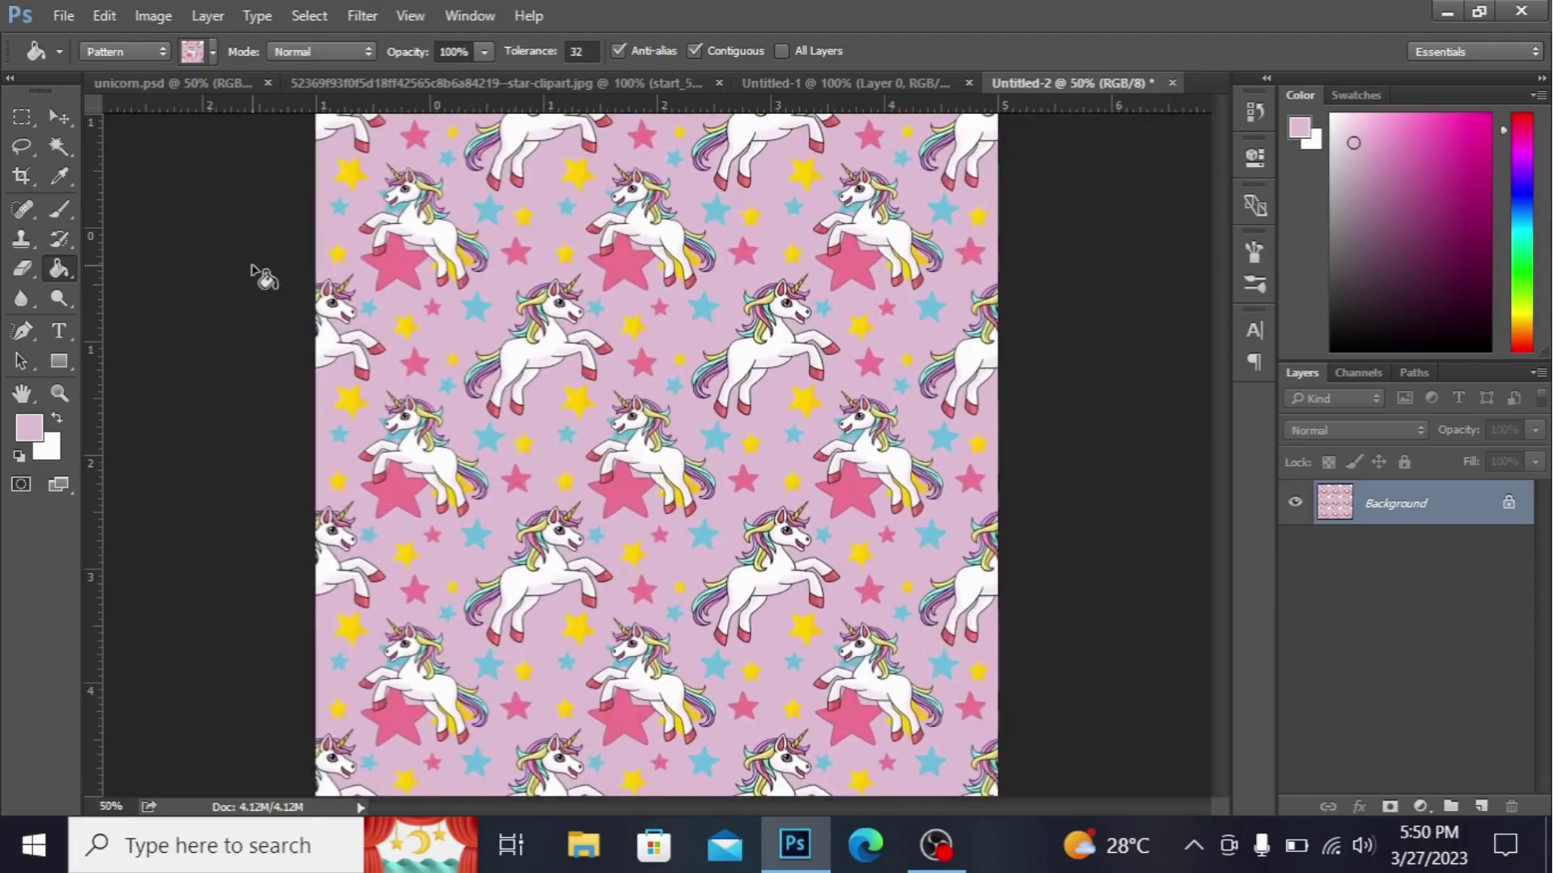